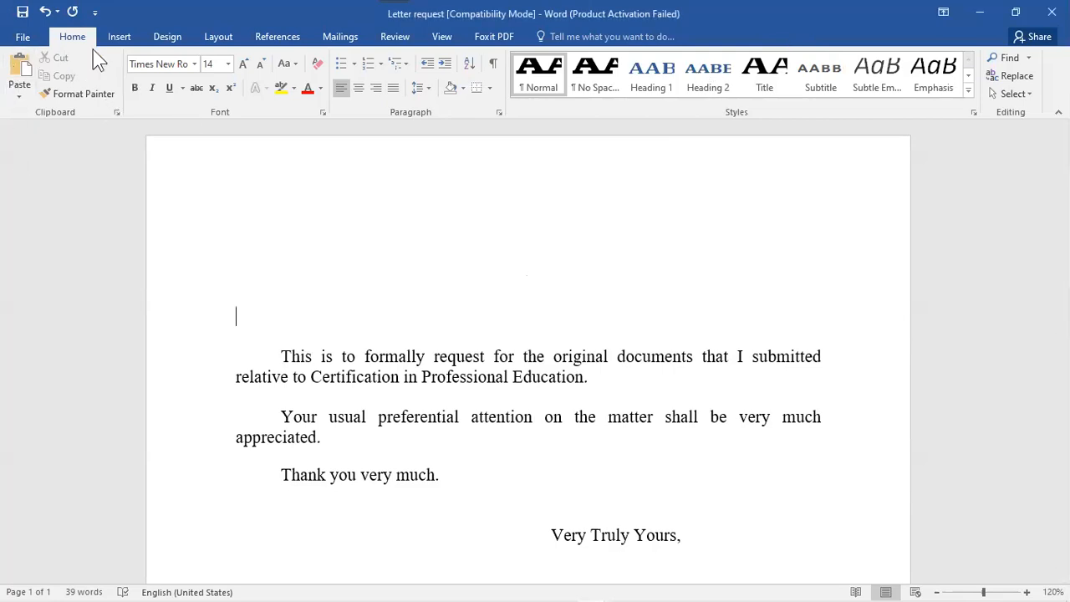
- Pick up the current text formatting, select the first paragraph, then deselect it
{"action": "left_click", "coordinate": [77, 94]}
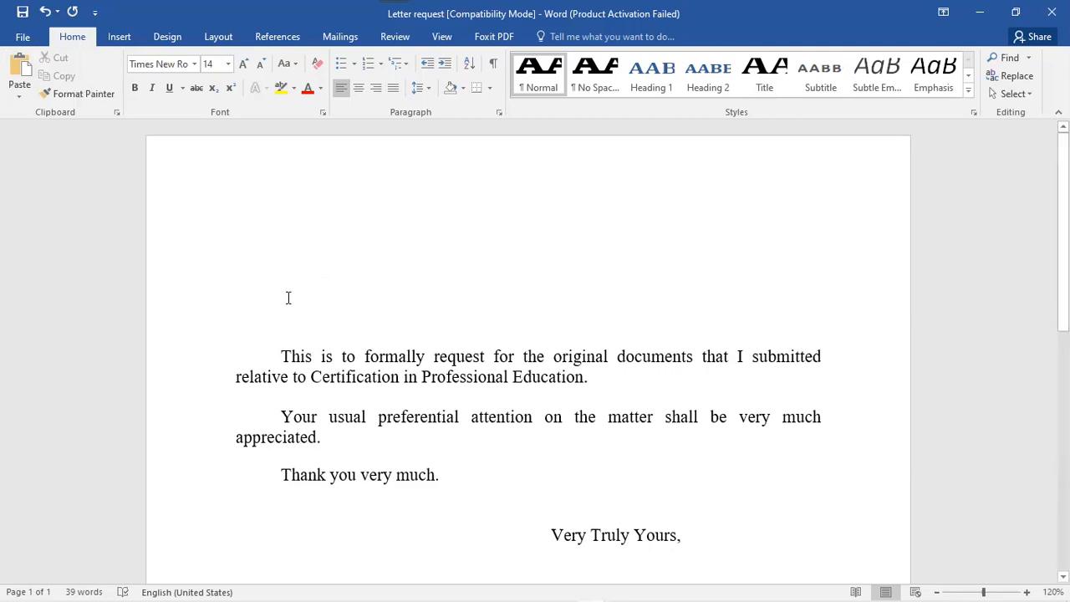
{"action": "left_click_drag", "start_coordinate": [306, 353], "coordinate": [628, 382]}
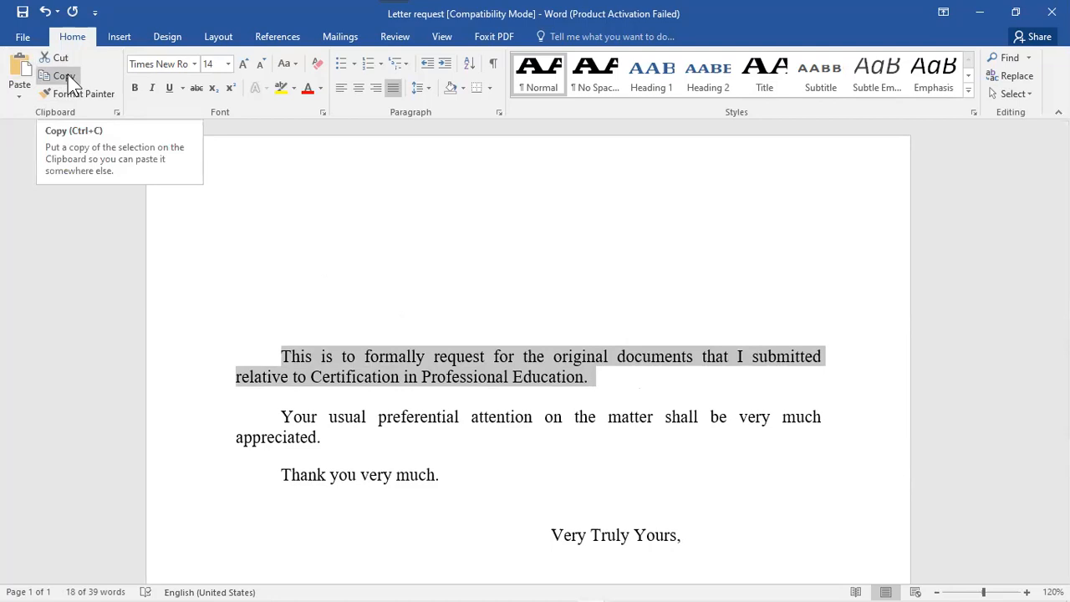
{"action": "left_click", "coordinate": [256, 293]}
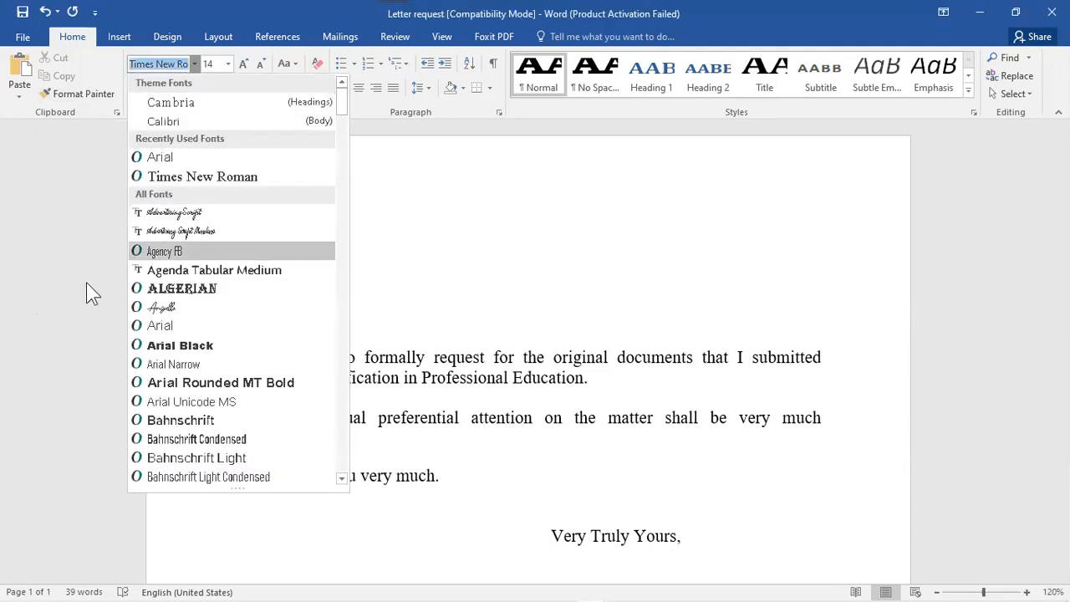
- Check the font size list and close it, leaving the letter at 14 point
{"action": "left_click", "coordinate": [227, 65]}
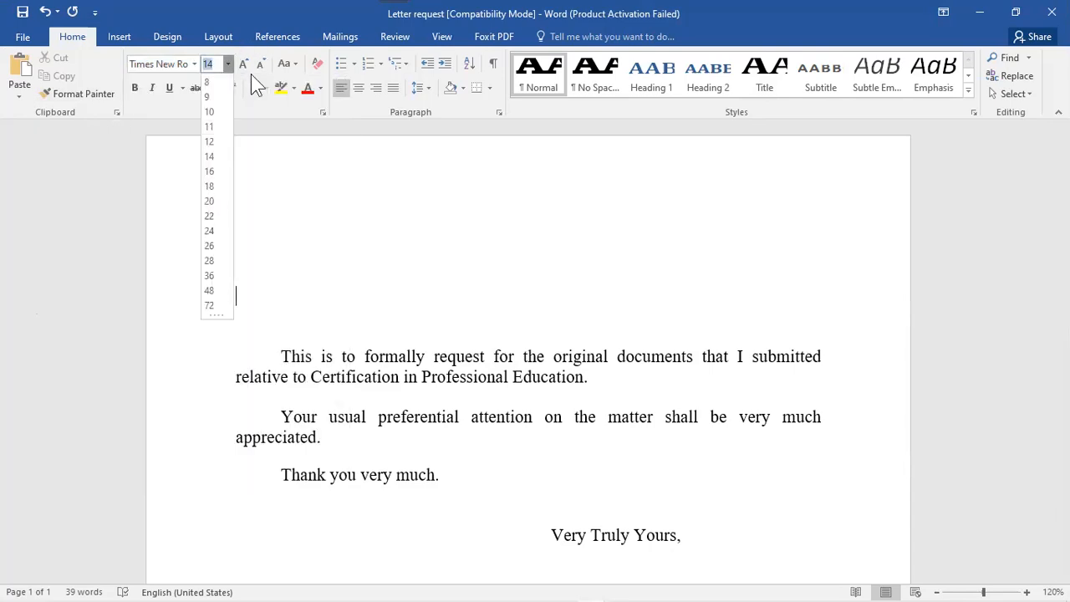
{"action": "left_click", "coordinate": [240, 57]}
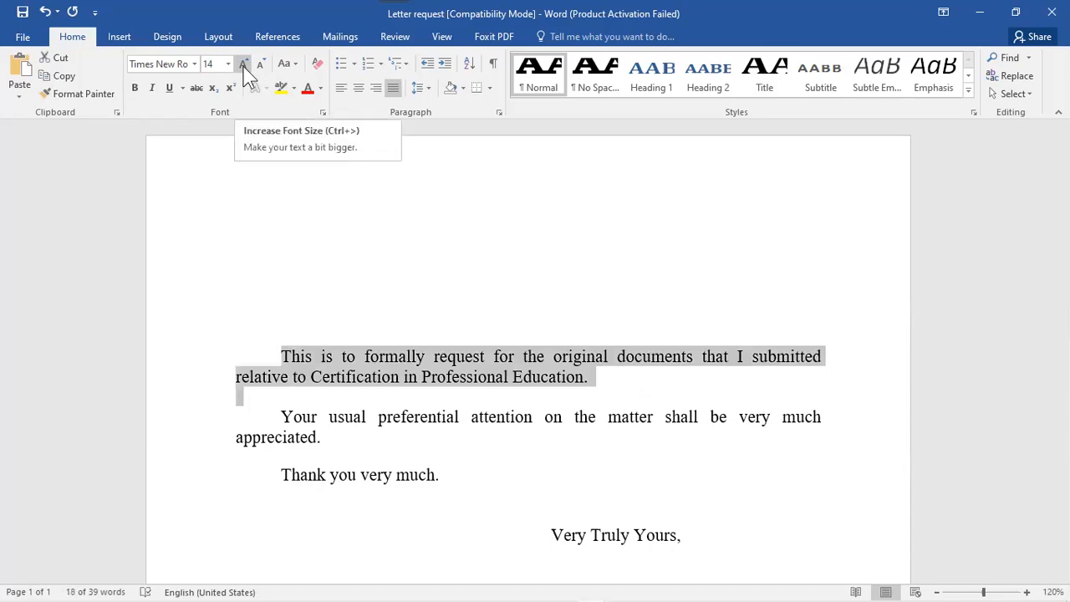
- Try Capitalize Each Word on the first paragraph, undo it, then apply tOGGLE cASE
{"action": "left_click", "coordinate": [296, 66]}
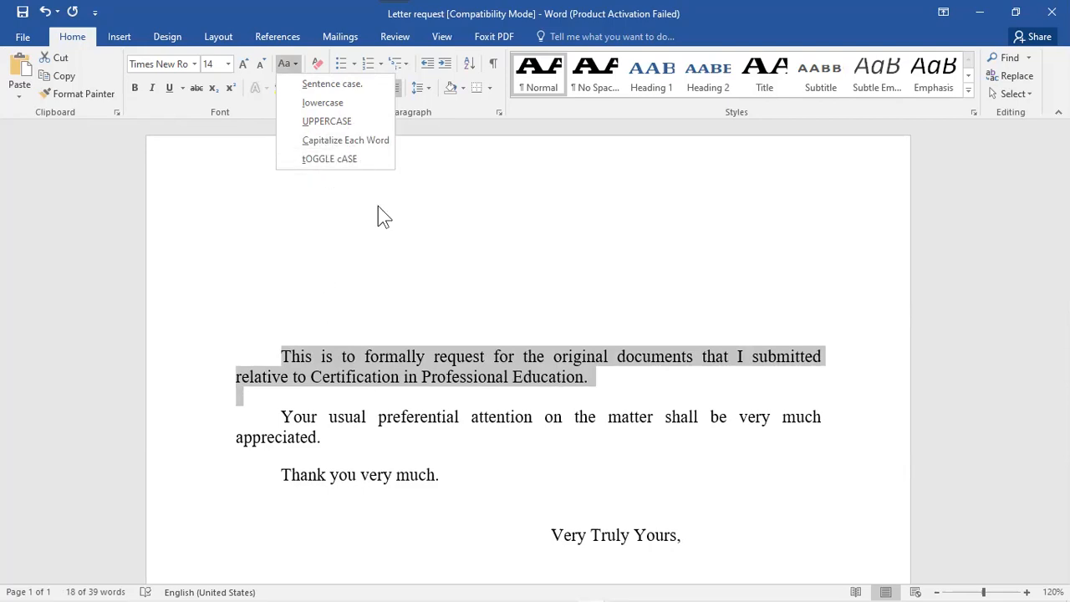
{"action": "left_click", "coordinate": [348, 149]}
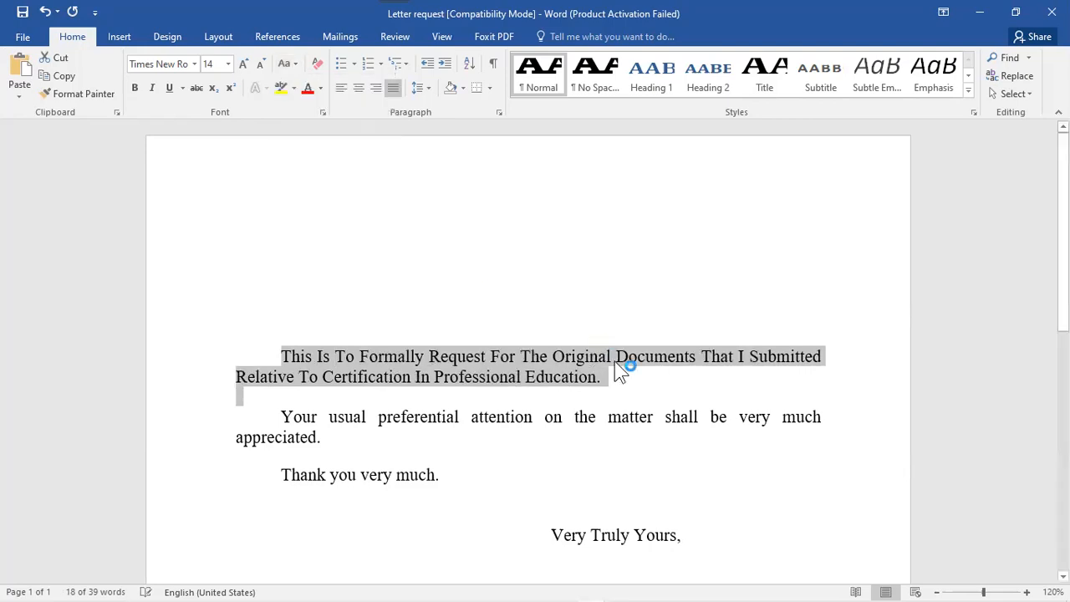
{"action": "left_click", "coordinate": [46, 13]}
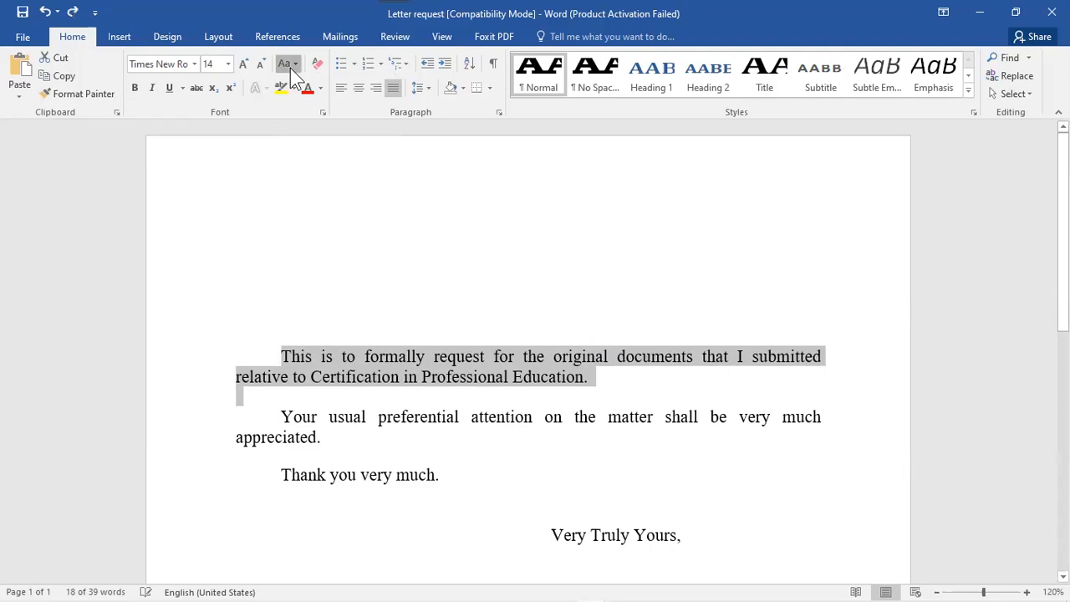
{"action": "left_click", "coordinate": [290, 68]}
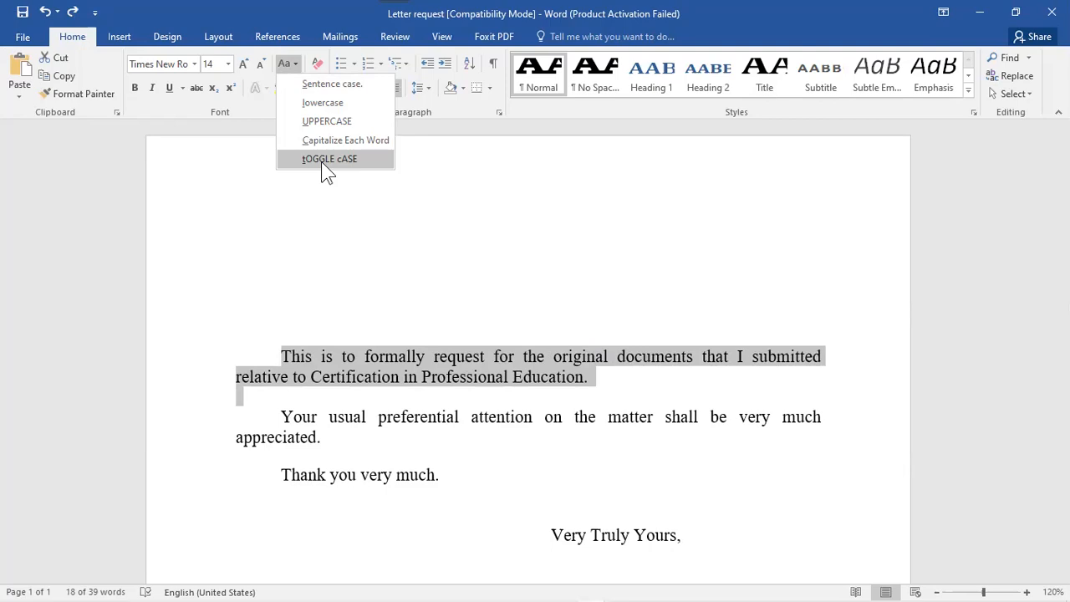
{"action": "left_click", "coordinate": [321, 162]}
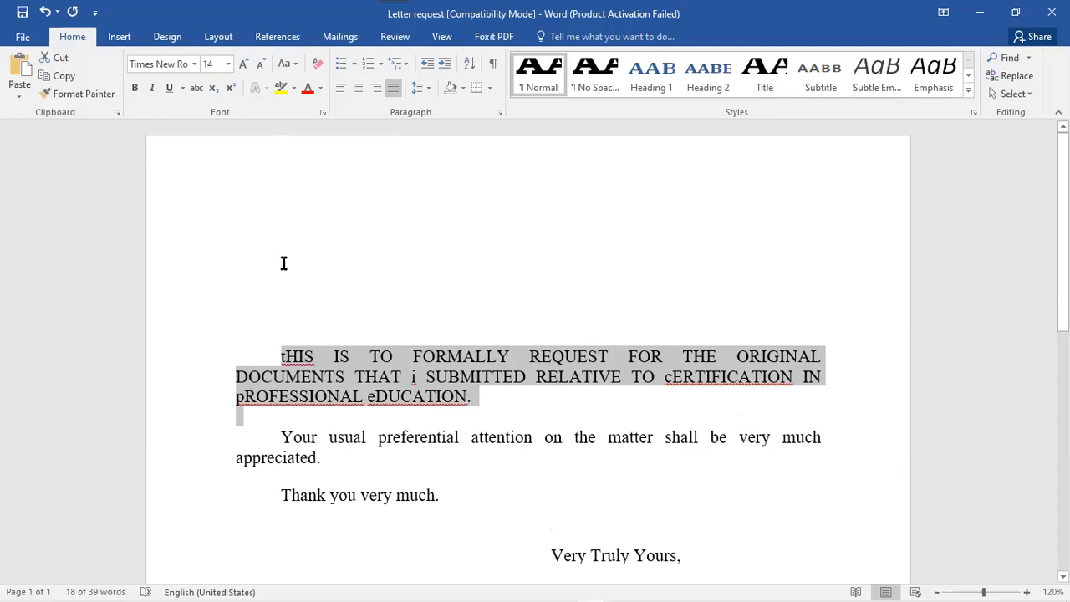
- Undo the toggled case so it reads 'This is to formally request…', then apply Underline
{"action": "left_click", "coordinate": [45, 12]}
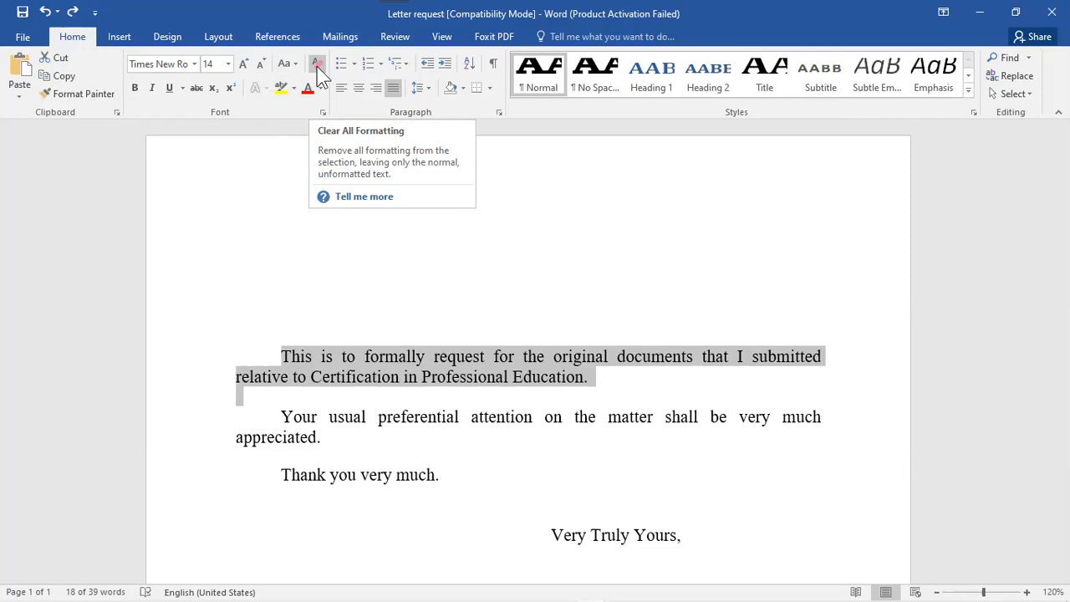
{"action": "left_click", "coordinate": [169, 90]}
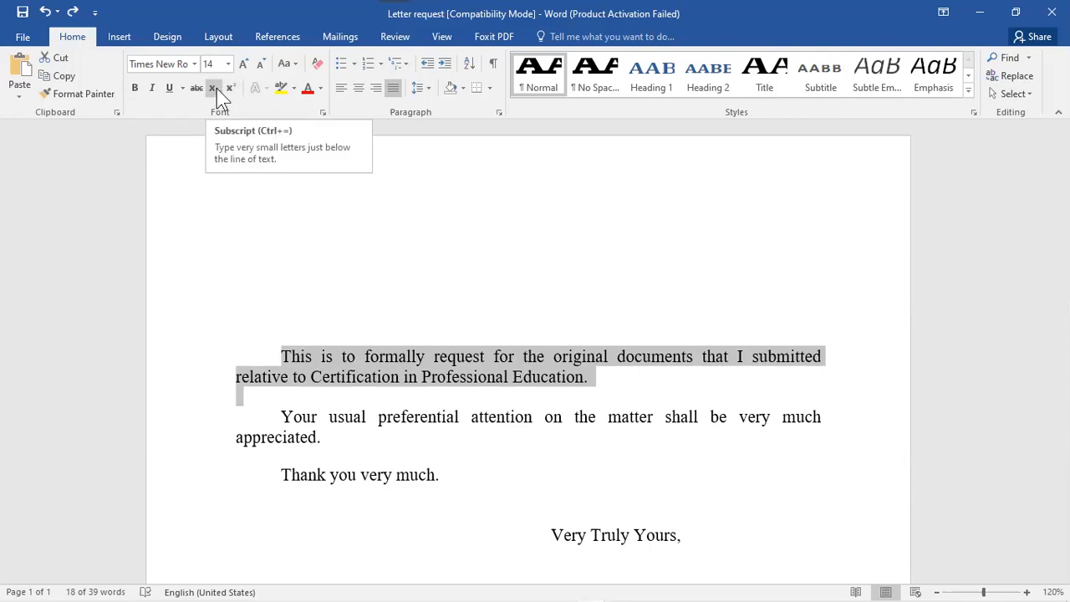
{"action": "left_click", "coordinate": [217, 88]}
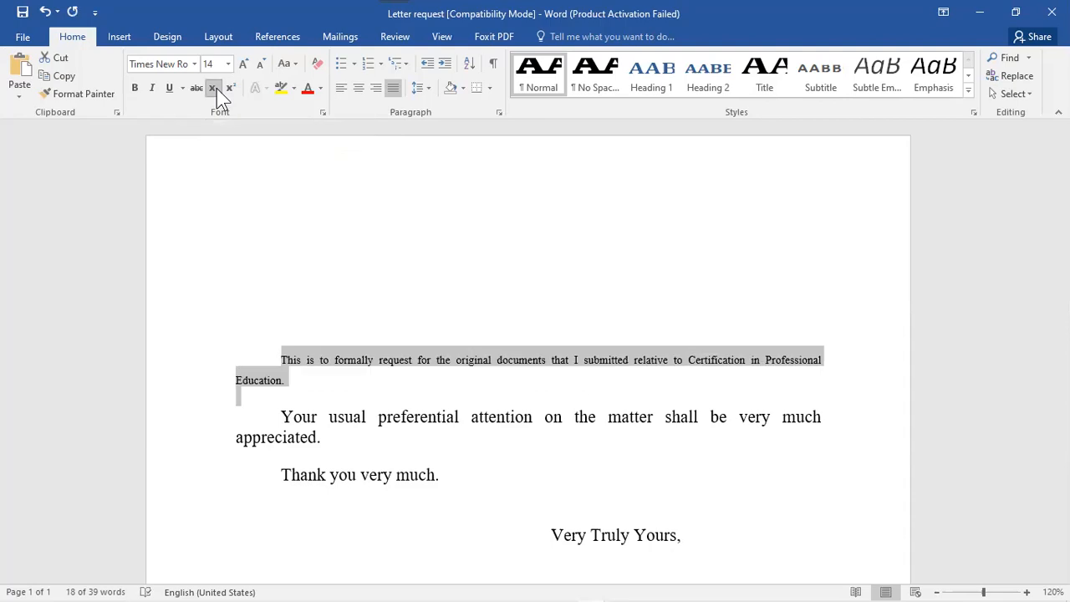
{"action": "left_click", "coordinate": [216, 90]}
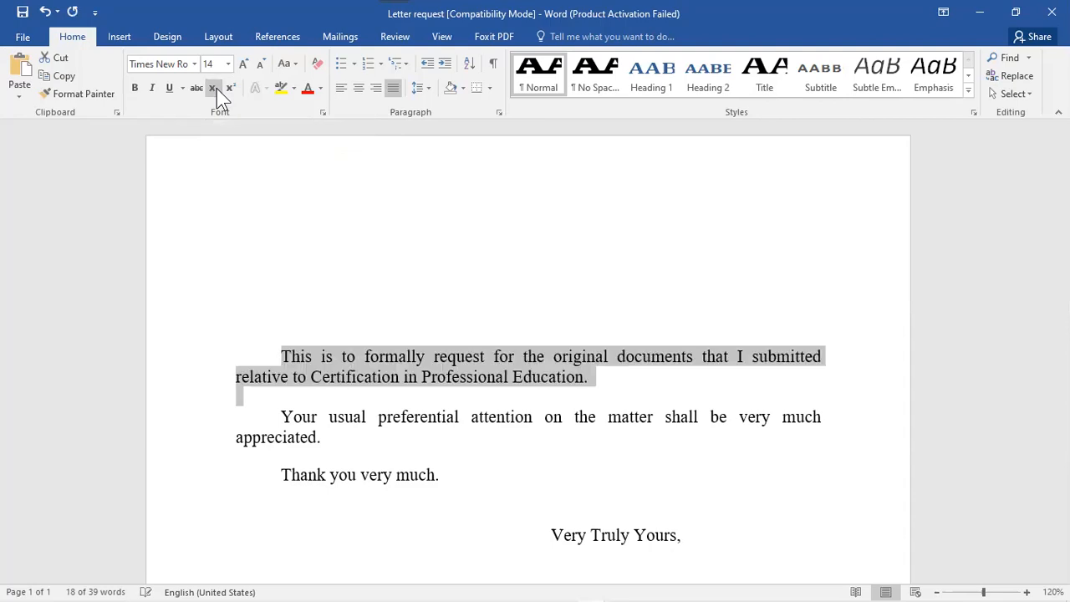
{"action": "left_click", "coordinate": [233, 90]}
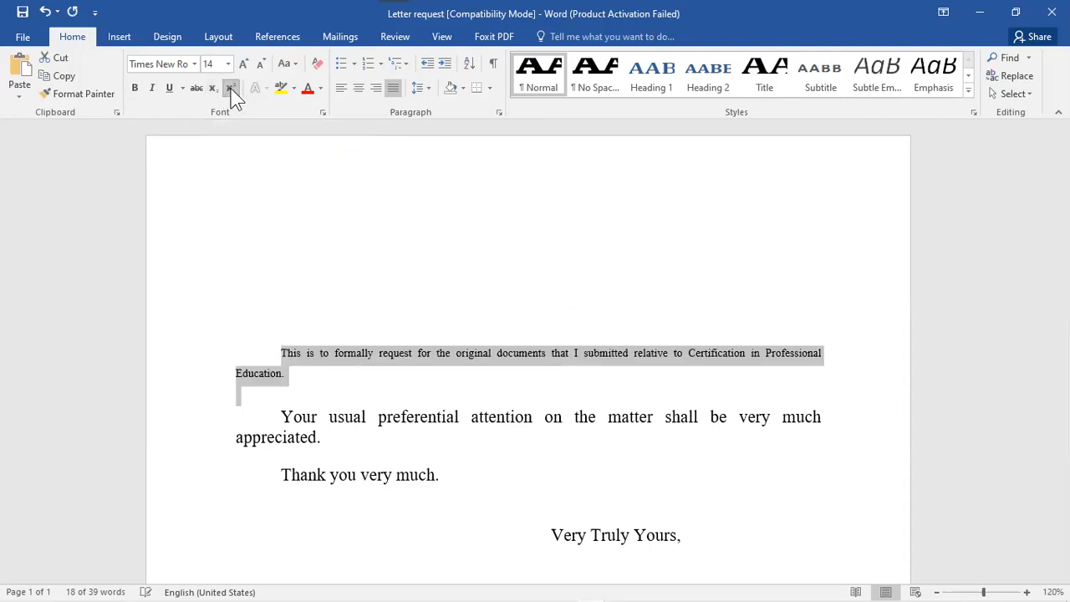
{"action": "left_click", "coordinate": [232, 94]}
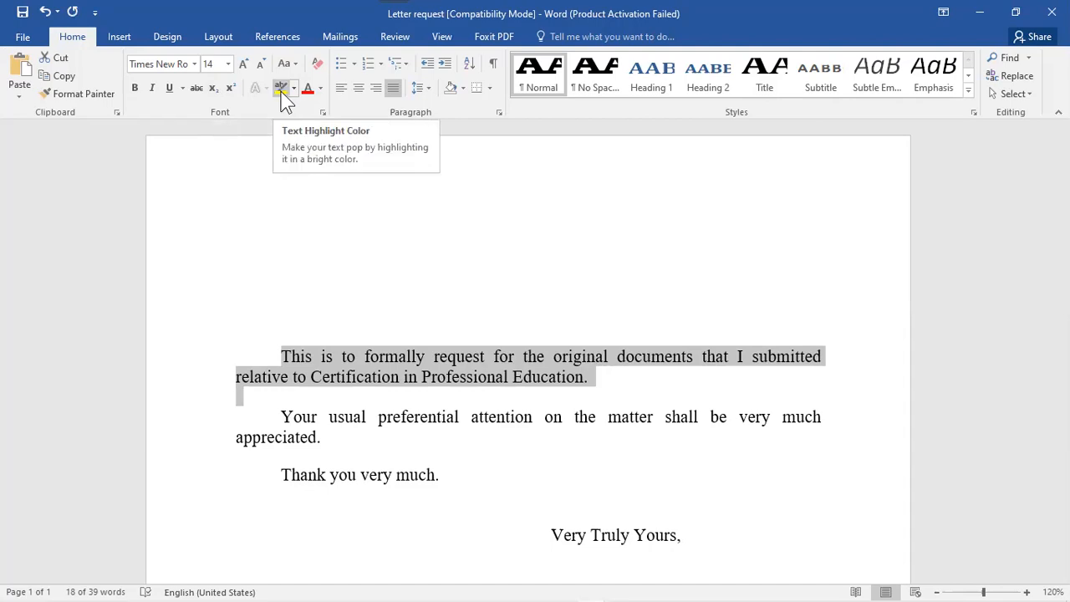
{"action": "left_click", "coordinate": [306, 377]}
{"action": "left_click_drag", "start_coordinate": [618, 388], "coordinate": [586, 378]}
{"action": "left_click", "coordinate": [287, 93]}
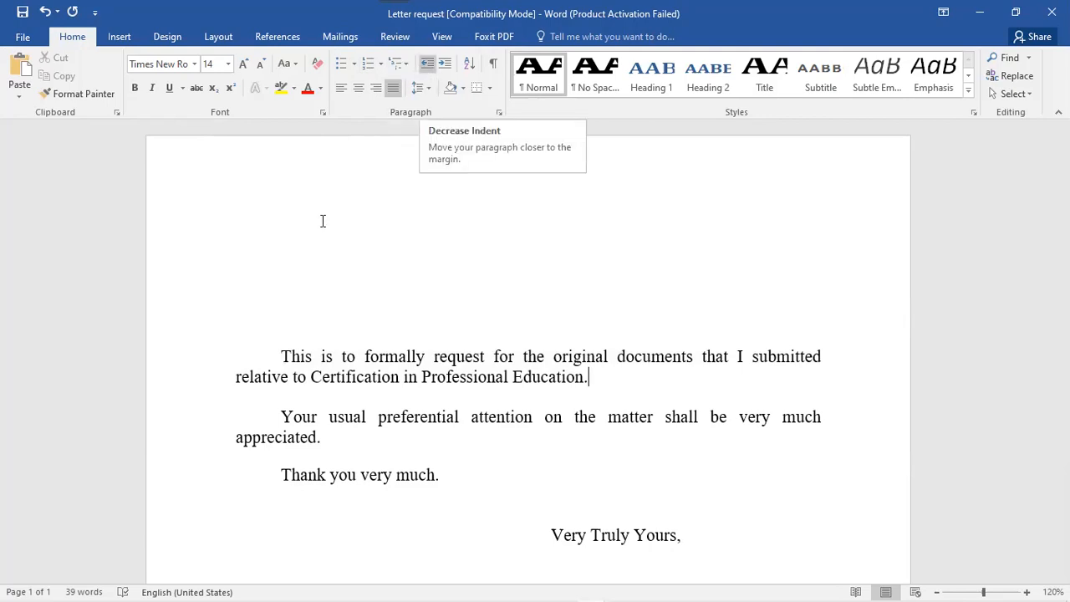
- Select the first paragraph from 'This' through 'Education.'
{"action": "left_click_drag", "start_coordinate": [282, 356], "coordinate": [617, 379]}
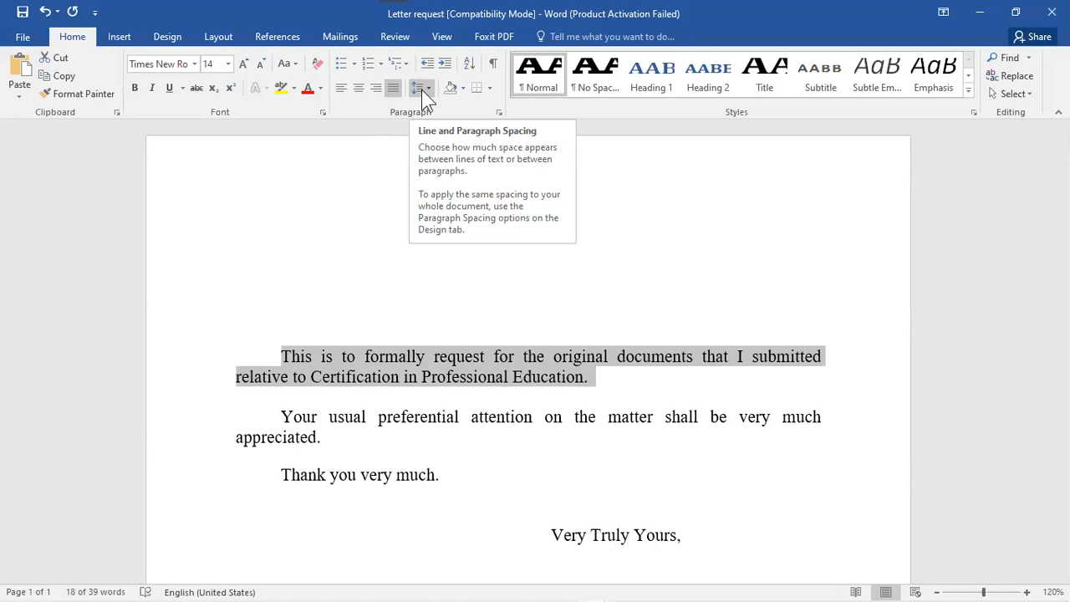
{"action": "left_click", "coordinate": [421, 88]}
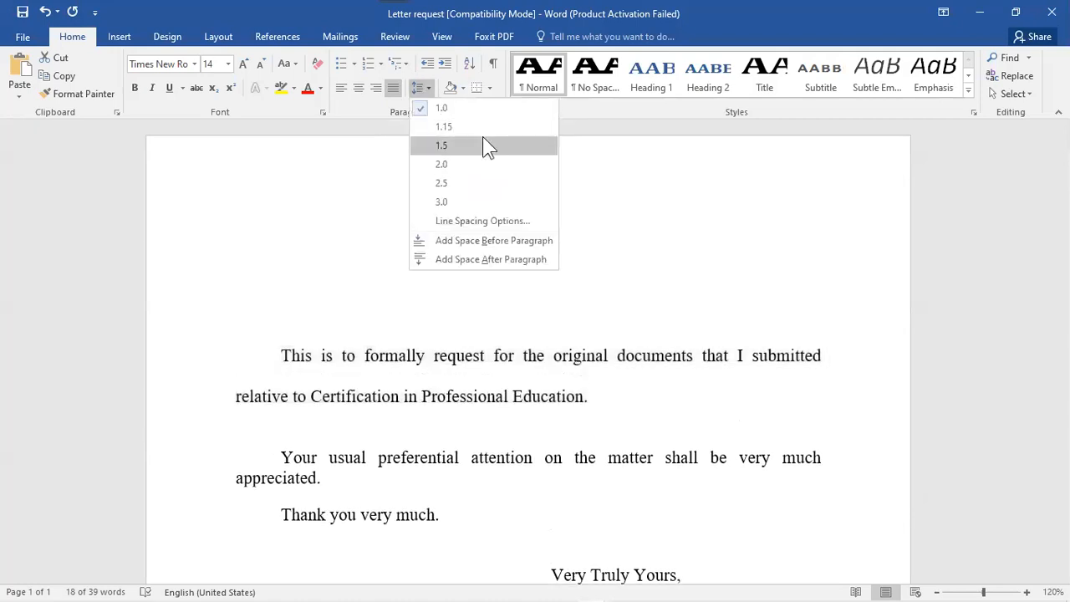
{"action": "left_click", "coordinate": [460, 89]}
{"action": "left_click", "coordinate": [445, 90]}
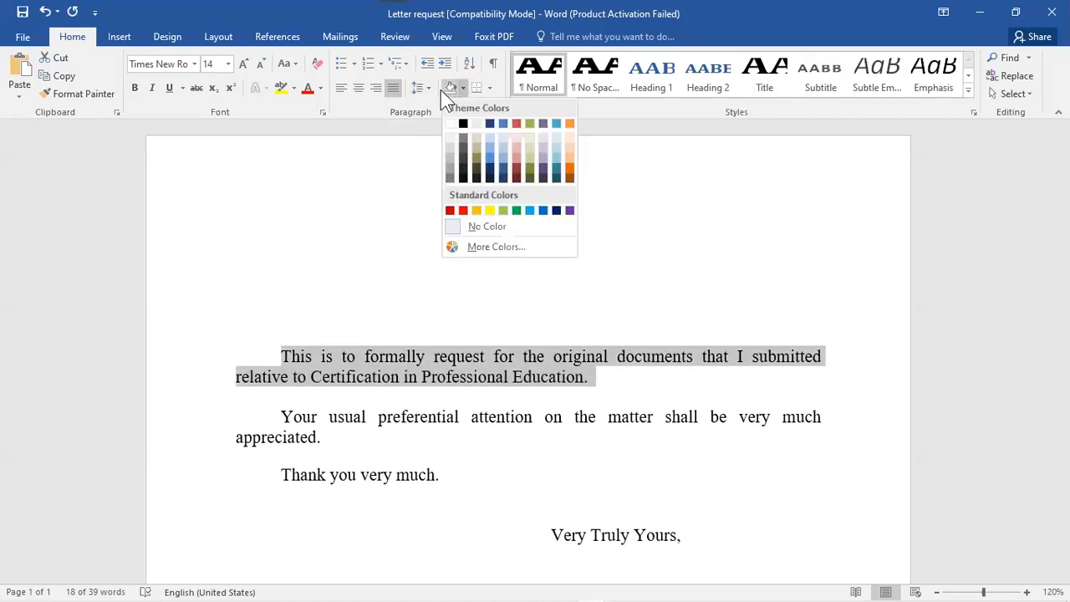
{"action": "left_click", "coordinate": [489, 88]}
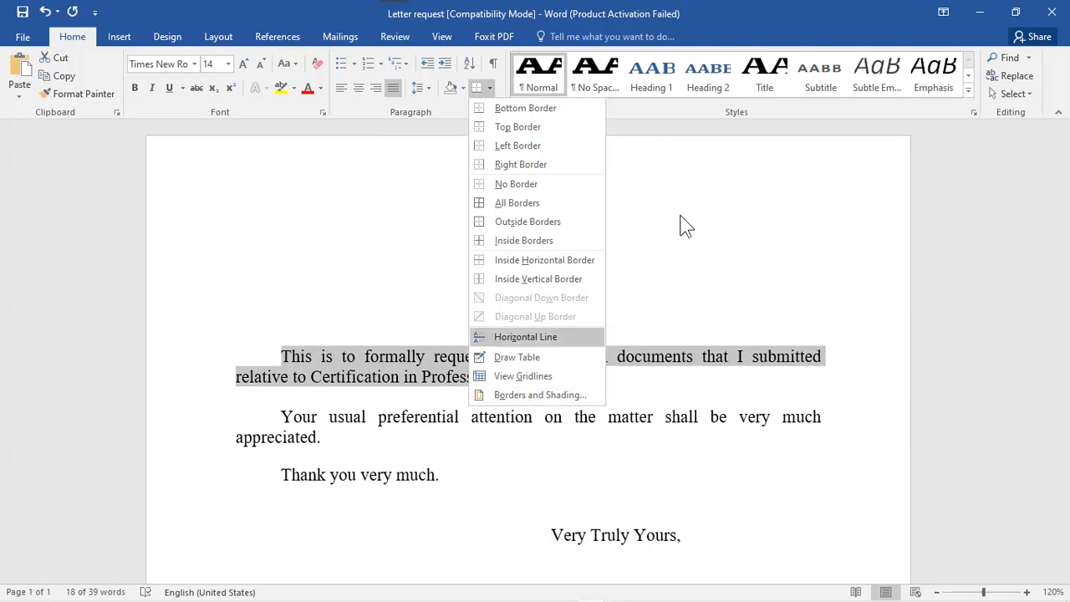
{"action": "left_click", "coordinate": [888, 41]}
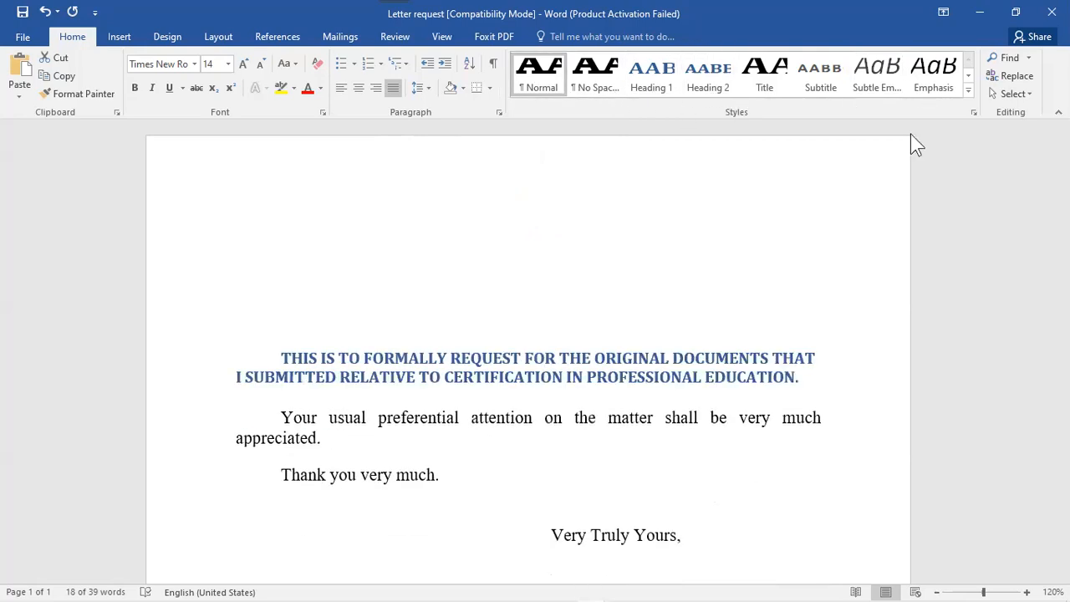
- Show the next row of the Styles gallery and deselect the first paragraph
{"action": "left_click", "coordinate": [968, 90]}
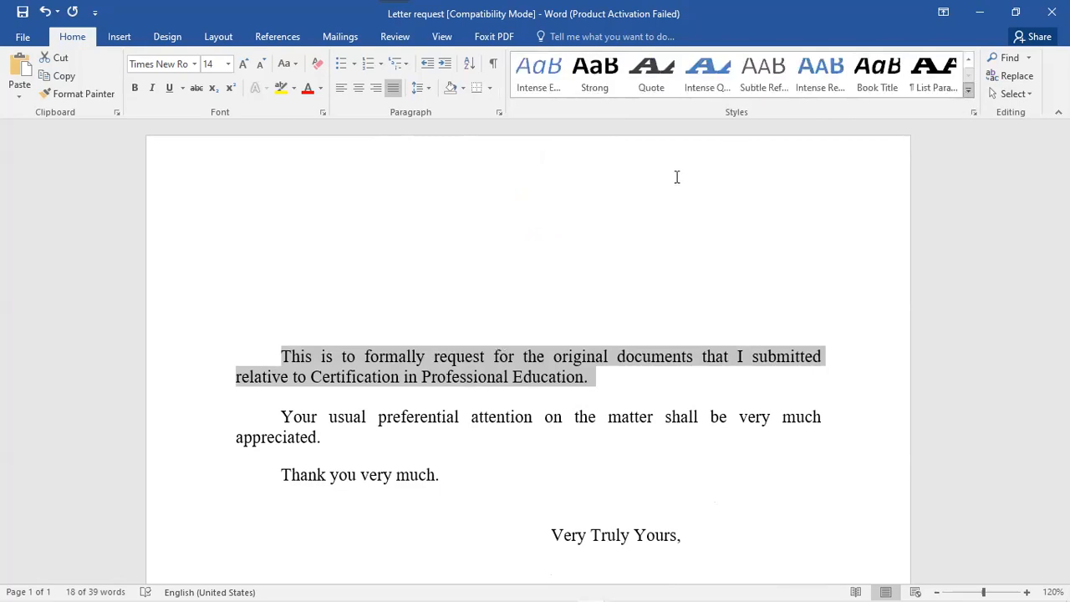
{"action": "left_click", "coordinate": [351, 322]}
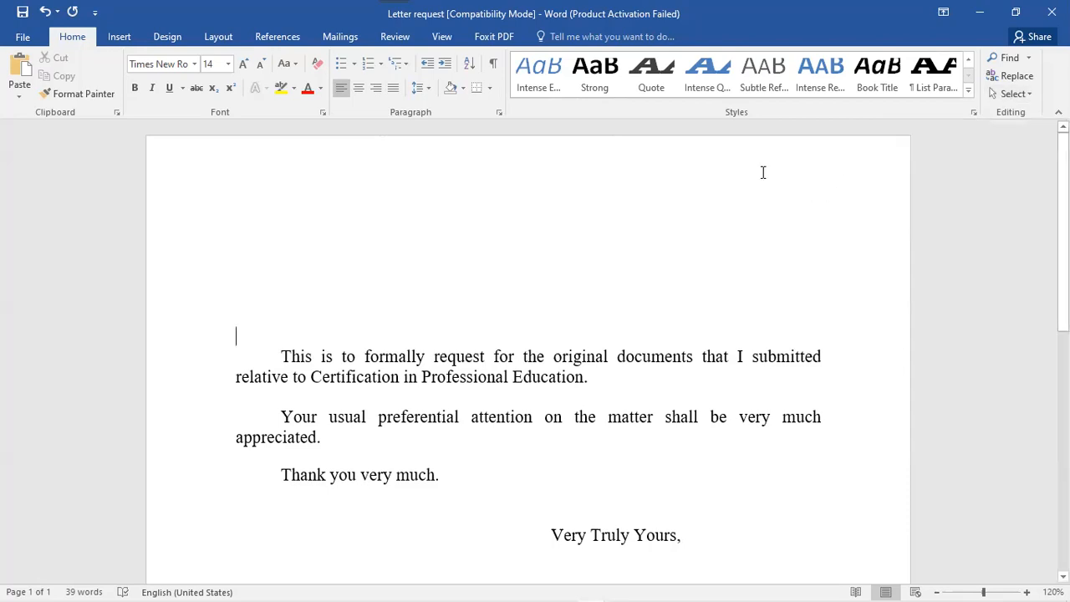
- Switch the ribbon from Home to the Insert commands for pages, tables and illustrations
{"action": "left_click", "coordinate": [79, 94]}
{"action": "left_click", "coordinate": [119, 38]}
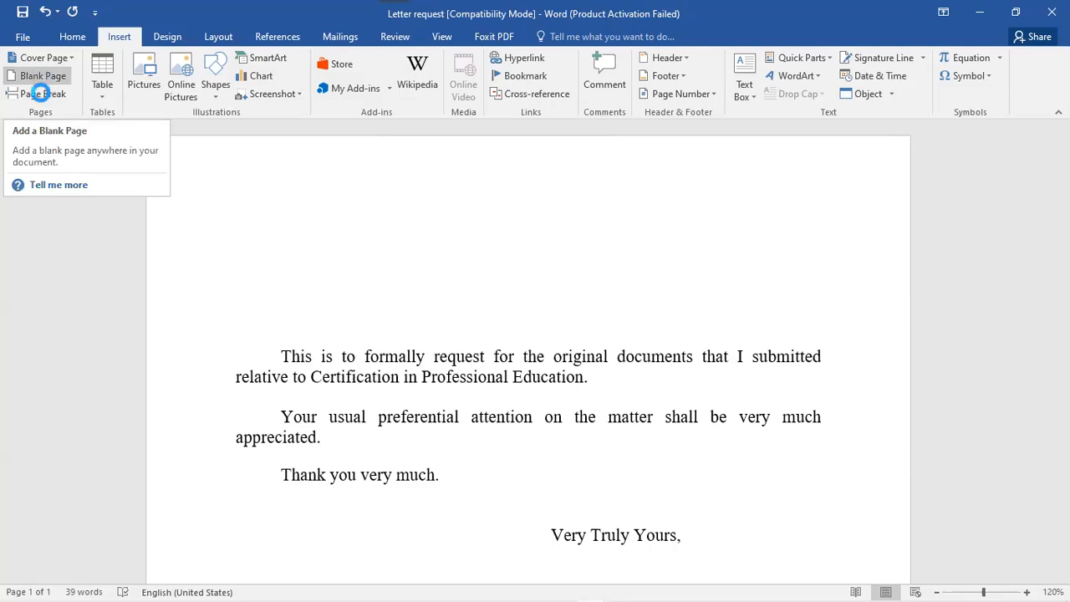
{"action": "left_click", "coordinate": [40, 93]}
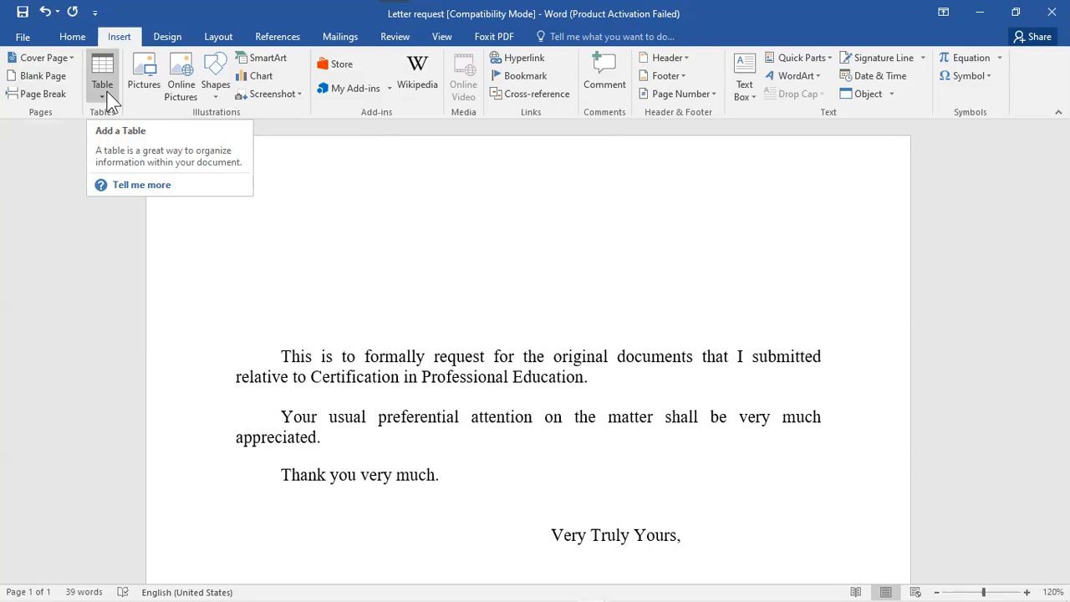
{"action": "left_click", "coordinate": [148, 81]}
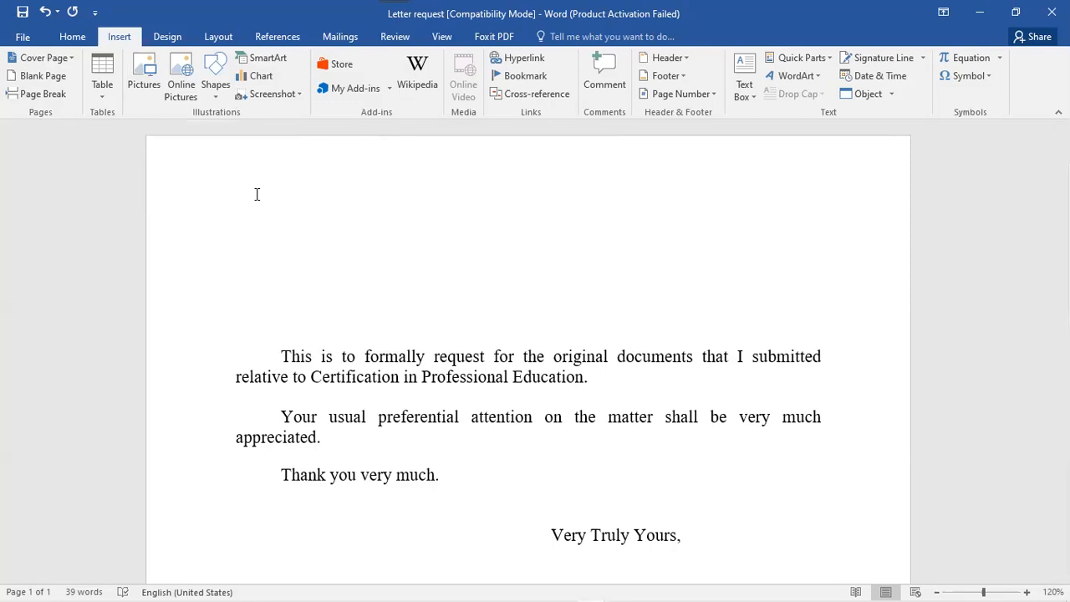
{"action": "left_click", "coordinate": [216, 84]}
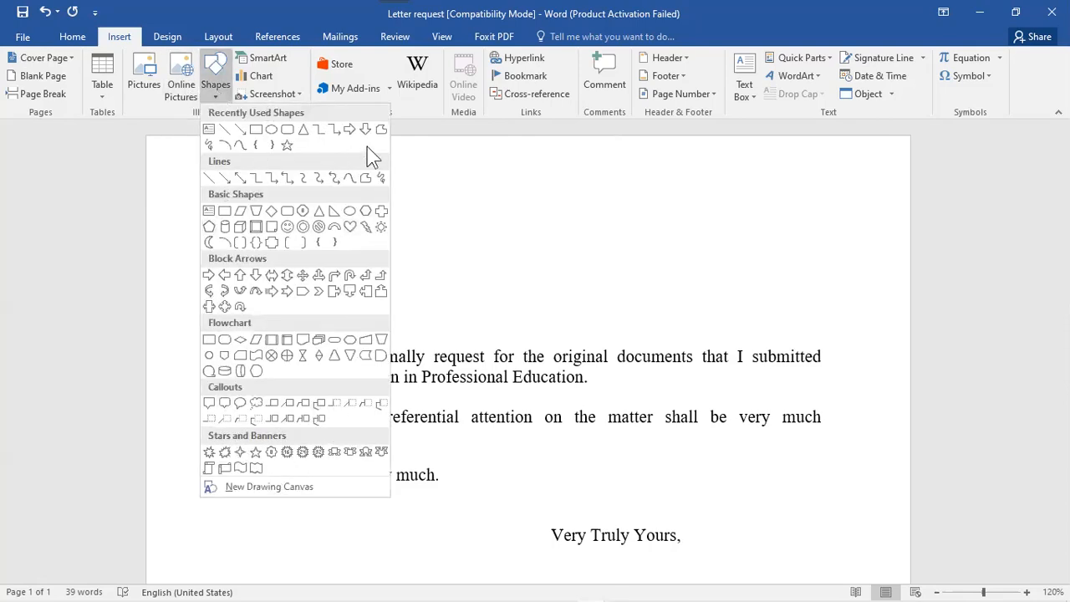
{"action": "left_click", "coordinate": [278, 58]}
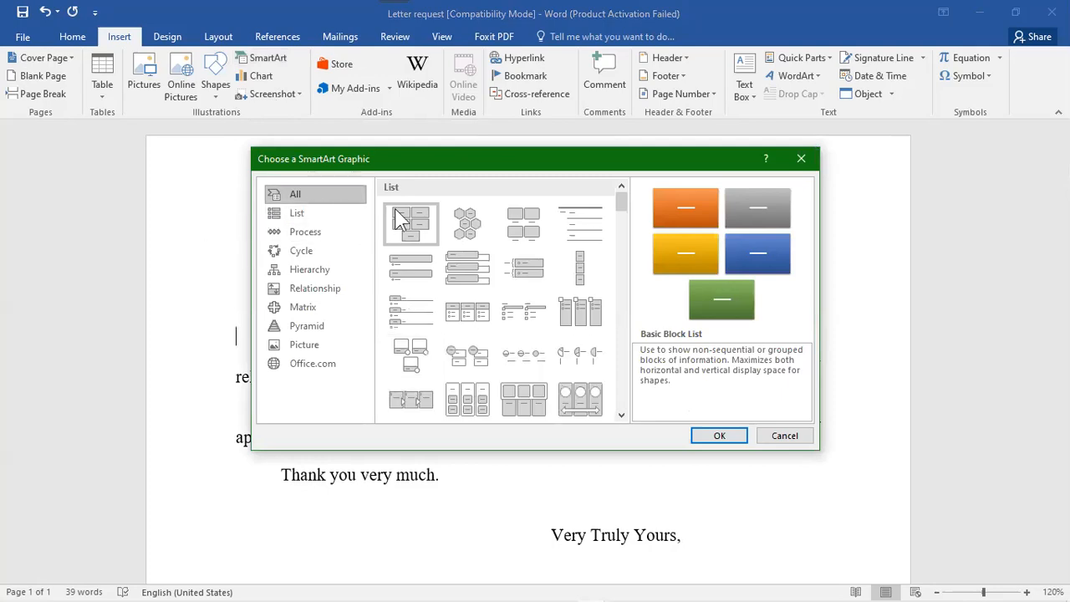
{"action": "left_click", "coordinate": [328, 242]}
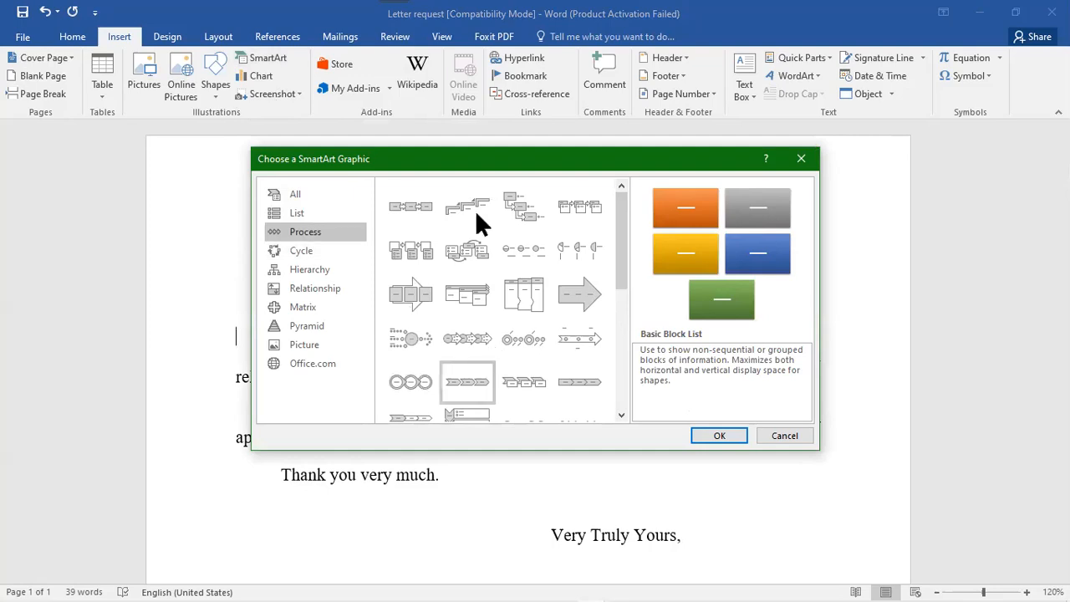
{"action": "left_click", "coordinate": [302, 254]}
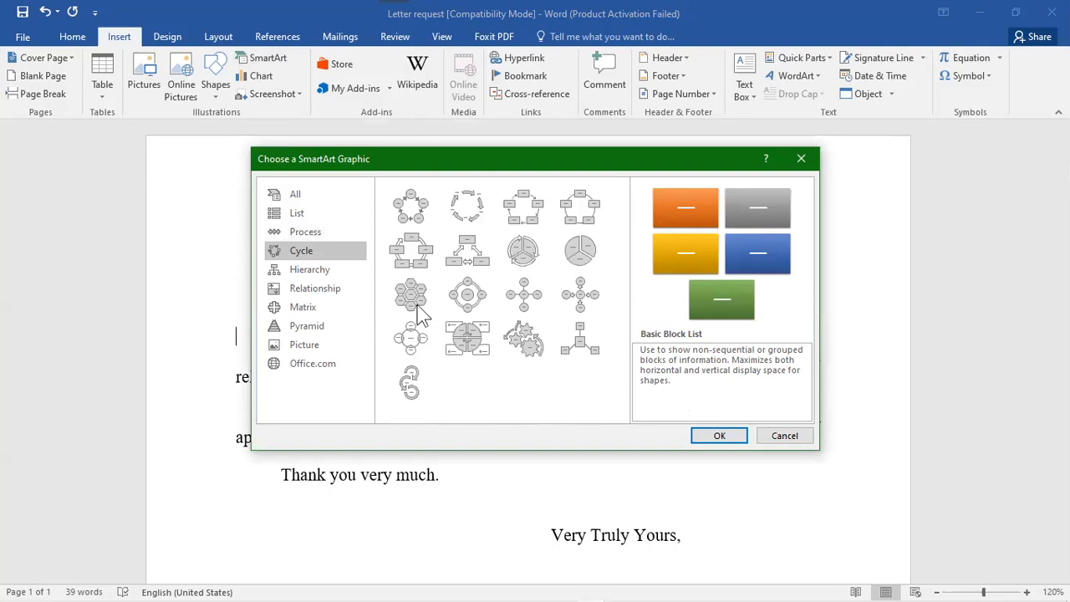
{"action": "left_click", "coordinate": [306, 270]}
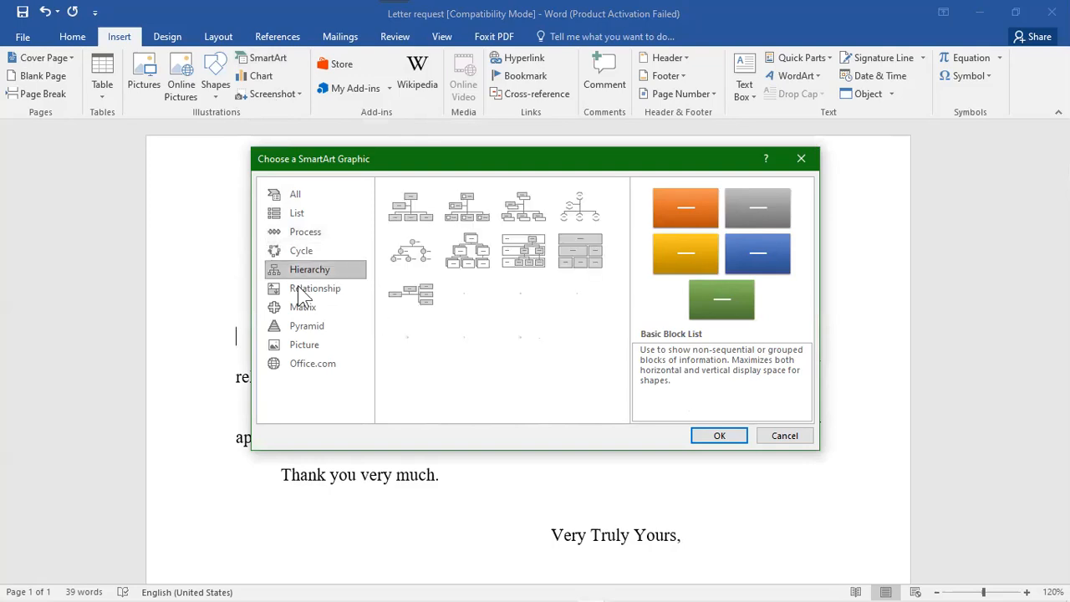
{"action": "left_click", "coordinate": [337, 328]}
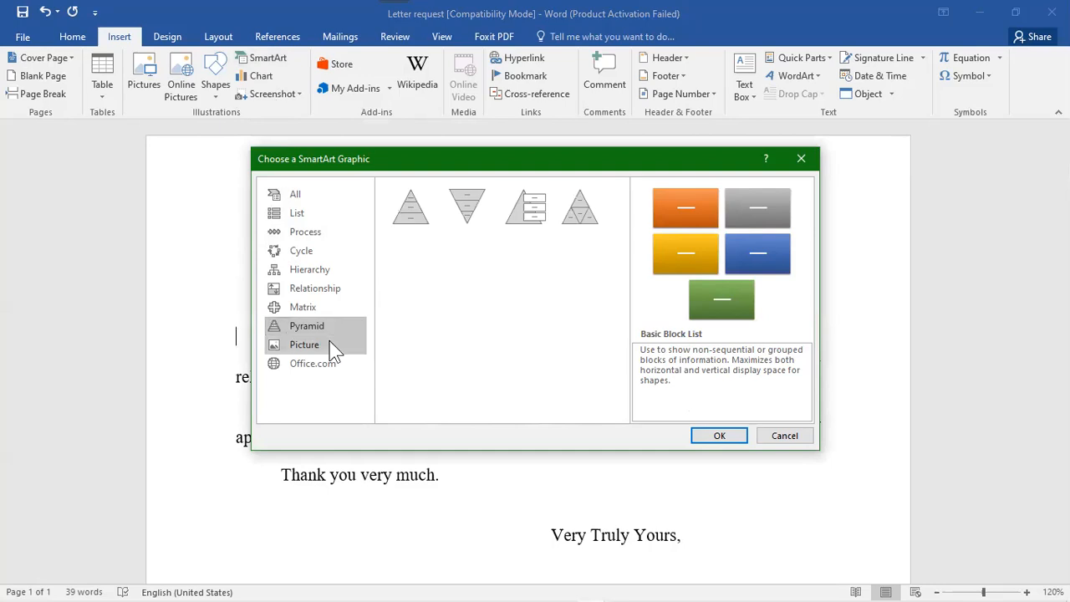
{"action": "left_click", "coordinate": [330, 343]}
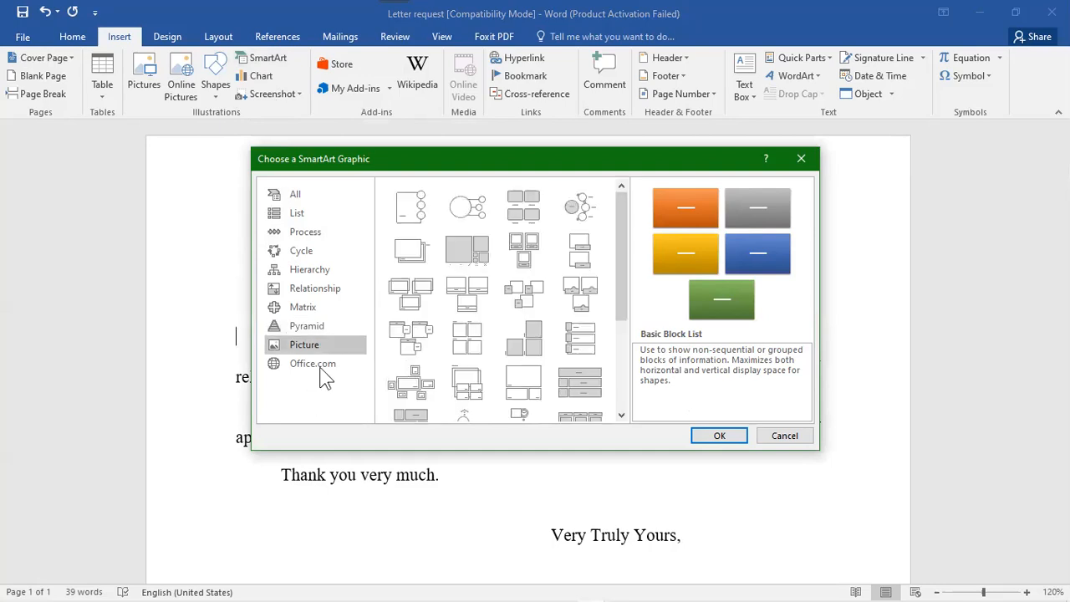
{"action": "left_click", "coordinate": [318, 363]}
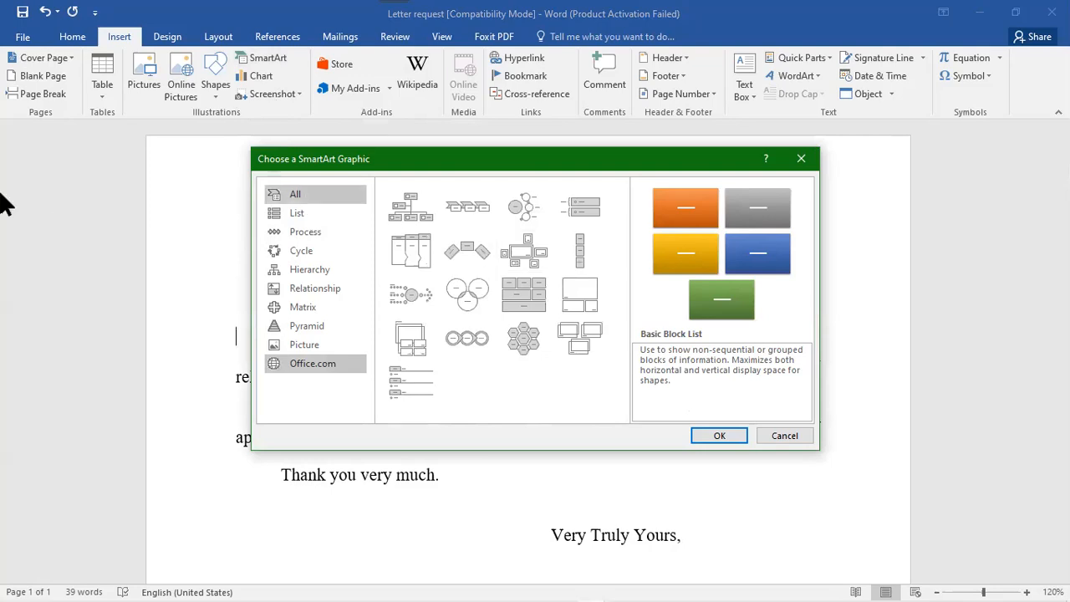
{"action": "left_click", "coordinate": [315, 285]}
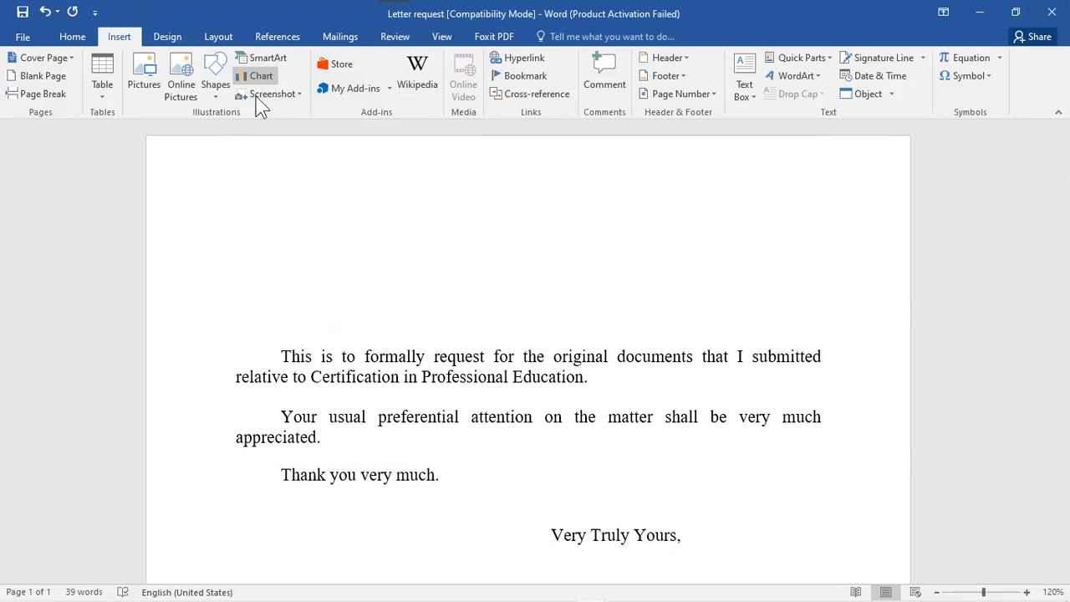
{"action": "left_click", "coordinate": [261, 76]}
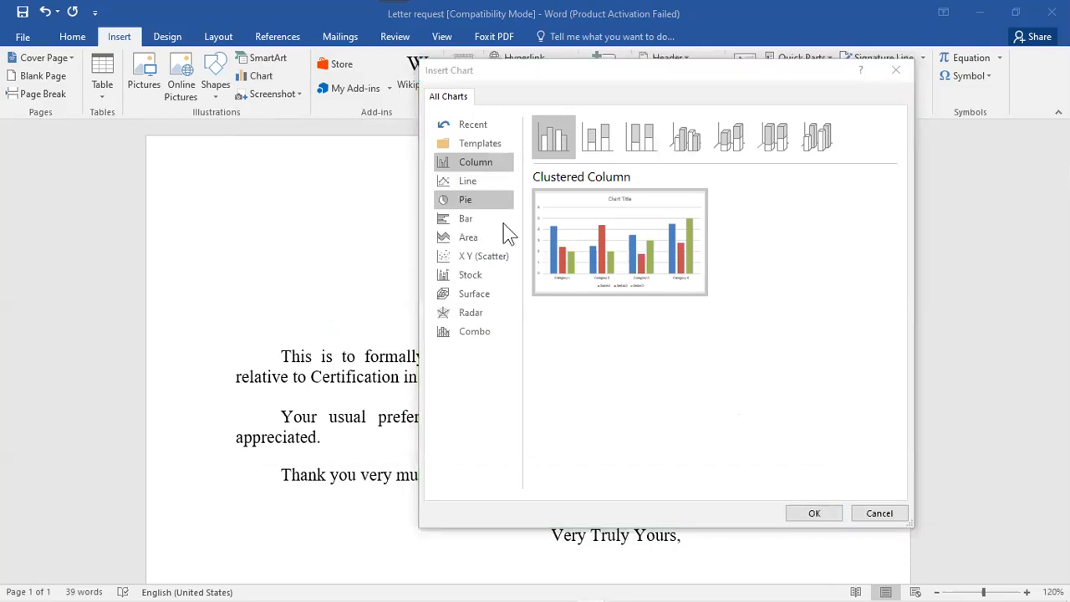
{"action": "left_click", "coordinate": [489, 299]}
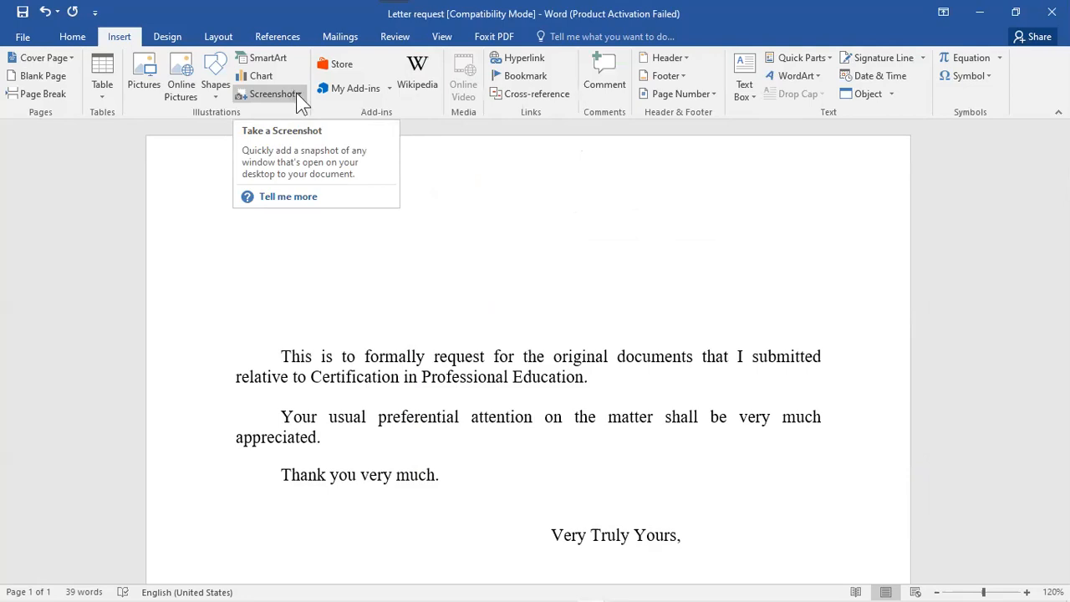
{"action": "left_click", "coordinate": [278, 95]}
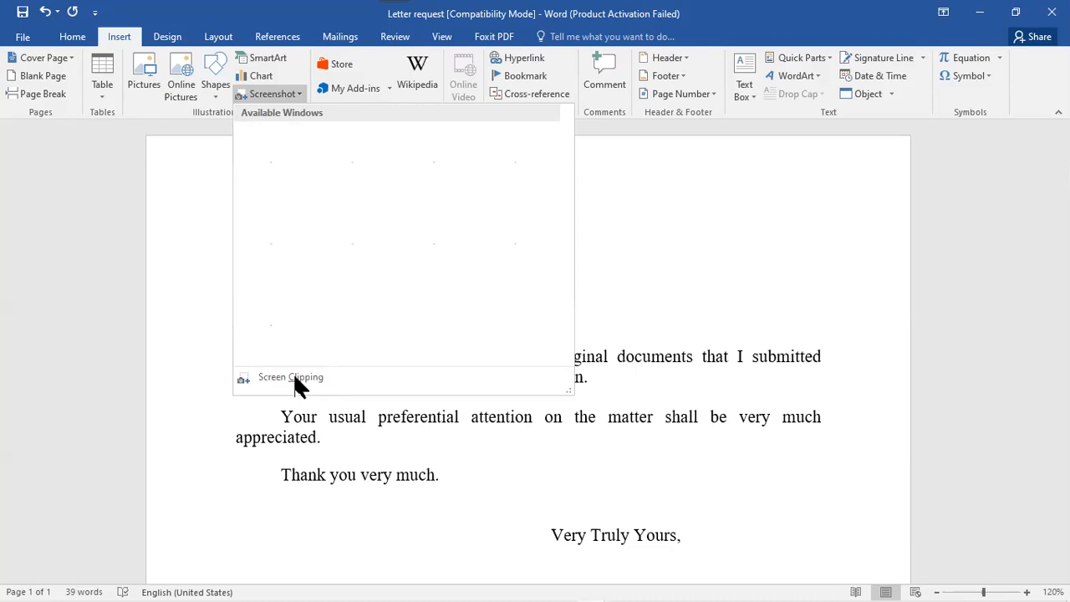
{"action": "left_click", "coordinate": [808, 323]}
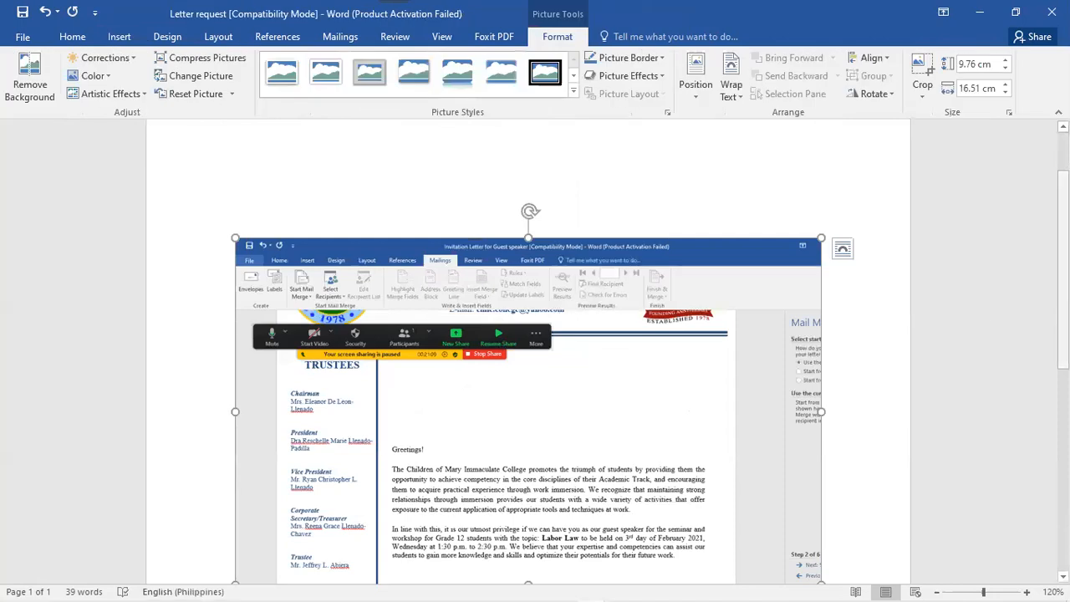
{"action": "scroll", "coordinate": [422, 469], "scroll_direction": "down", "scroll_amount": 2}
{"action": "scroll", "coordinate": [422, 470], "scroll_direction": "up", "scroll_amount": 1}
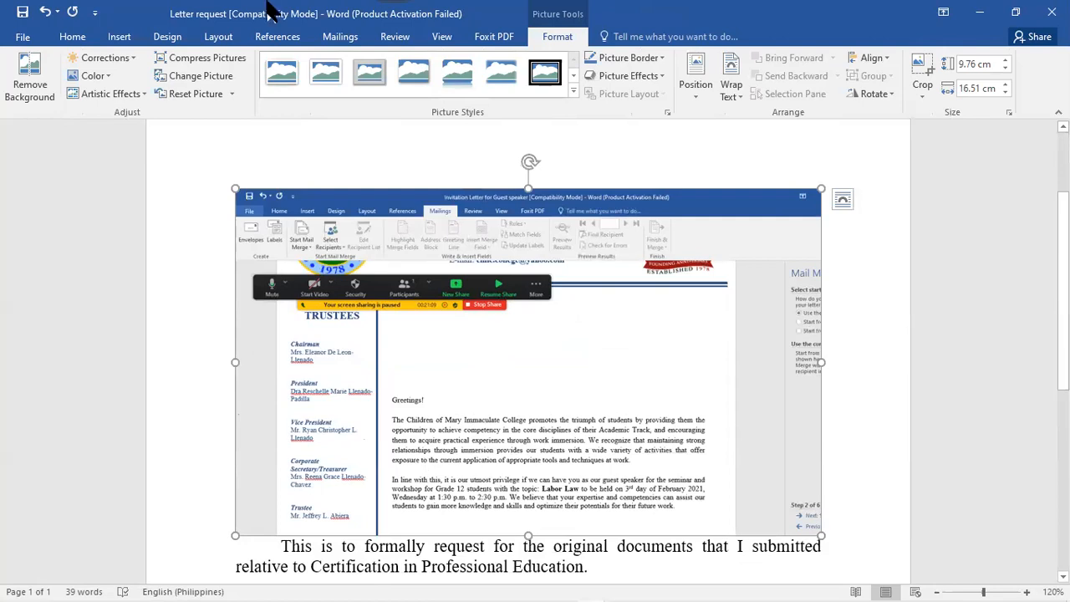
{"action": "key", "text": "Delete"}
{"action": "left_click", "coordinate": [118, 38]}
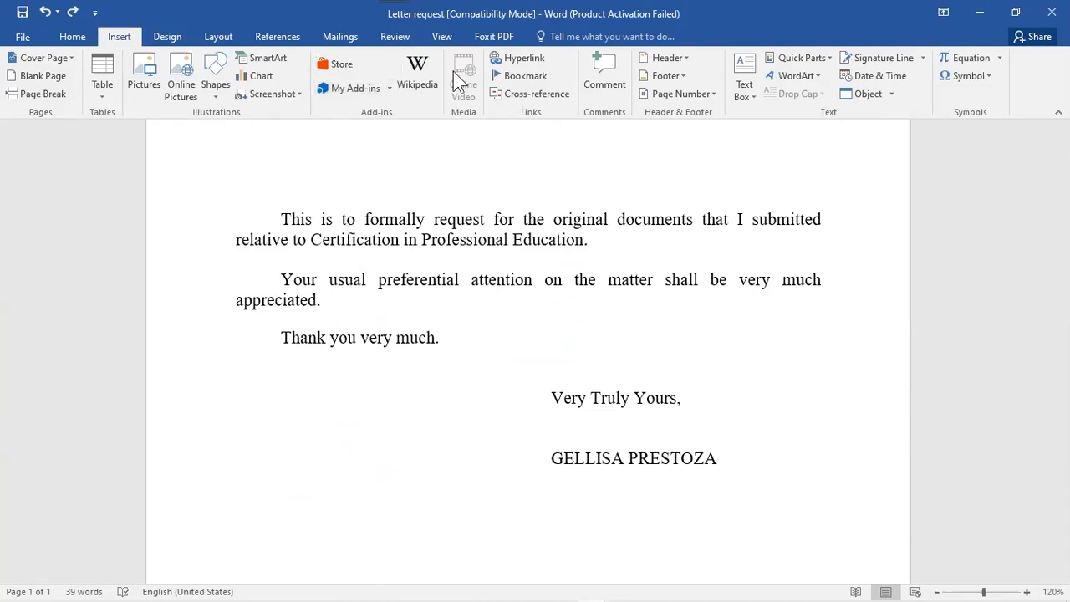
{"action": "left_click", "coordinate": [391, 87]}
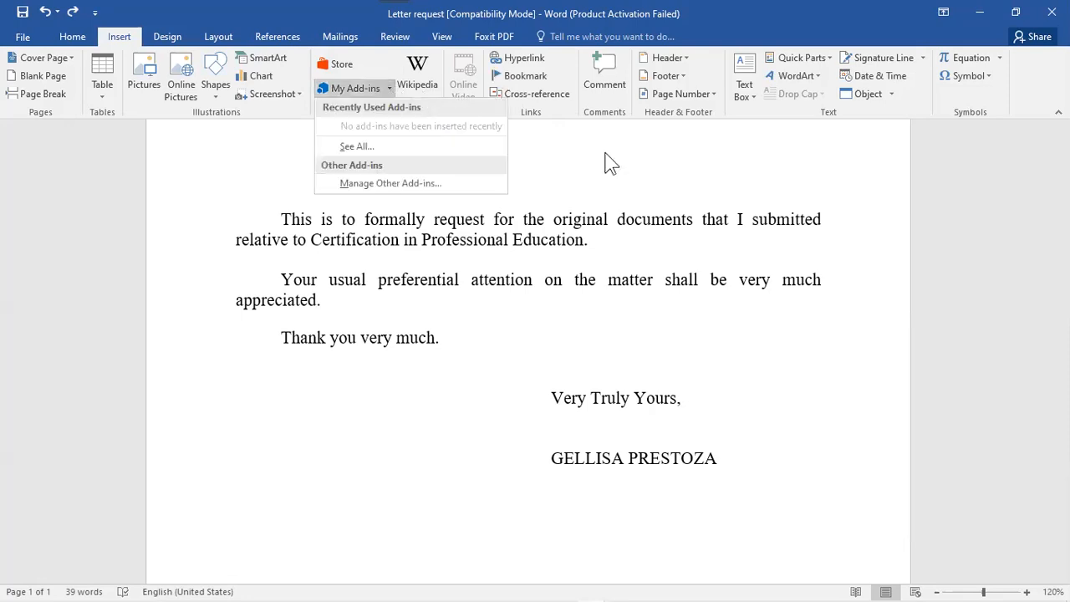
{"action": "left_click", "coordinate": [484, 97]}
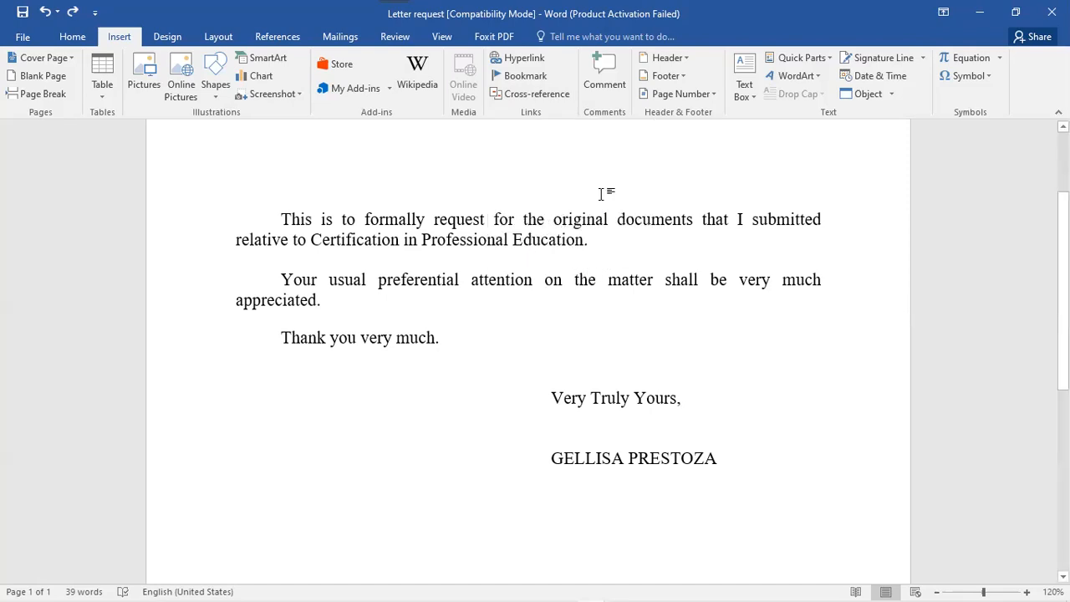
{"action": "left_click", "coordinate": [546, 97]}
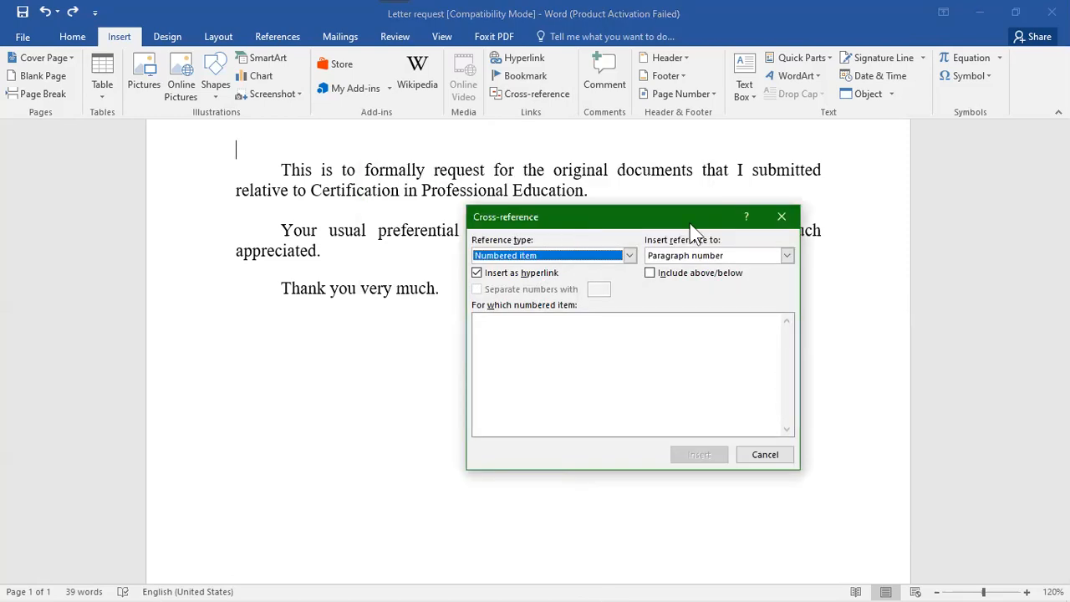
{"action": "left_click", "coordinate": [629, 255]}
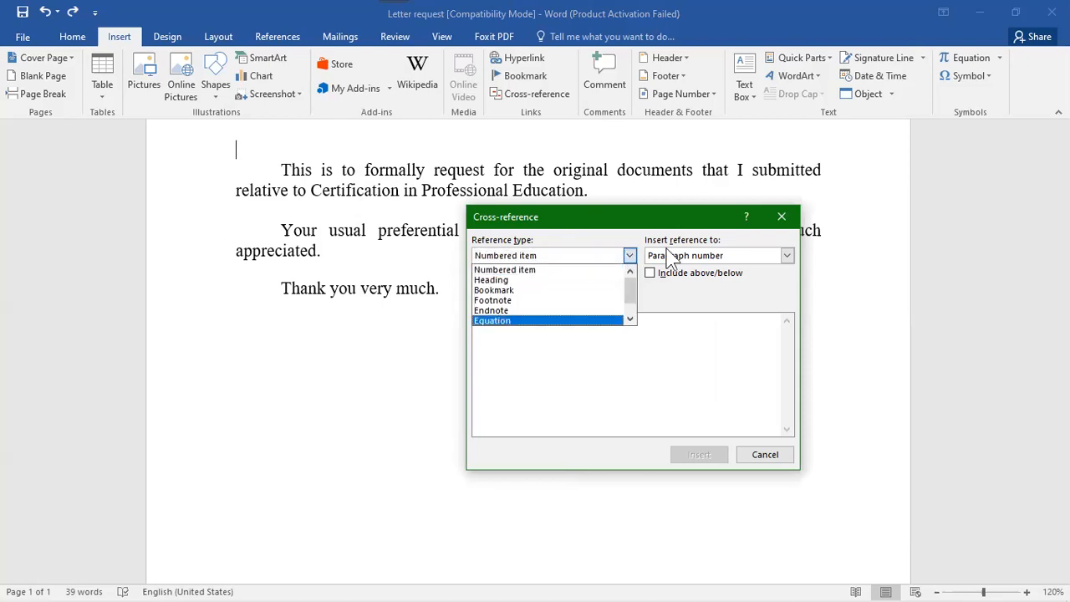
{"action": "left_click", "coordinate": [751, 265]}
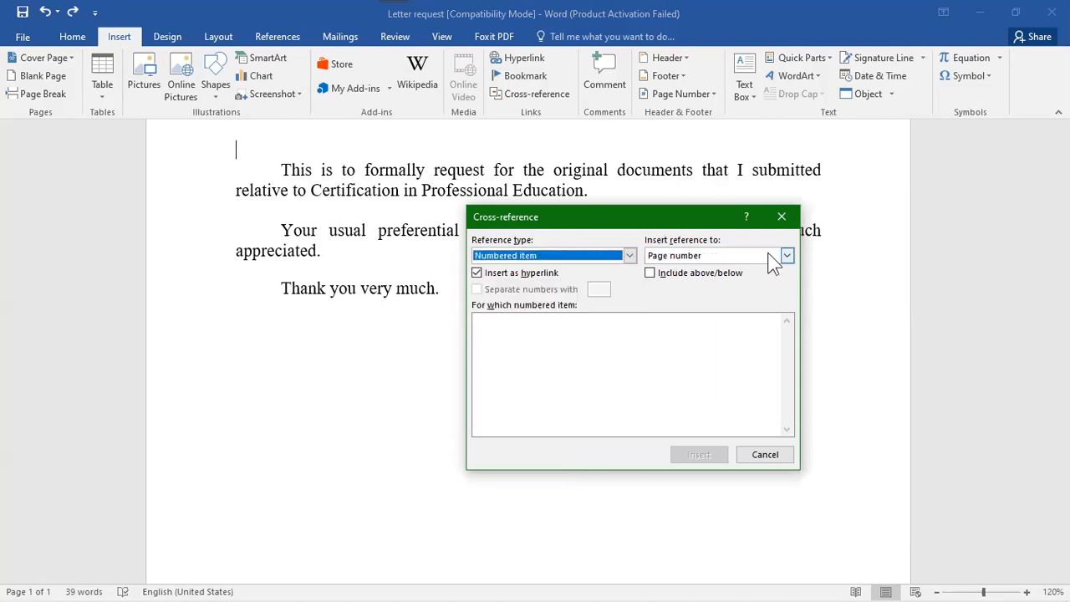
{"action": "left_click", "coordinate": [787, 255]}
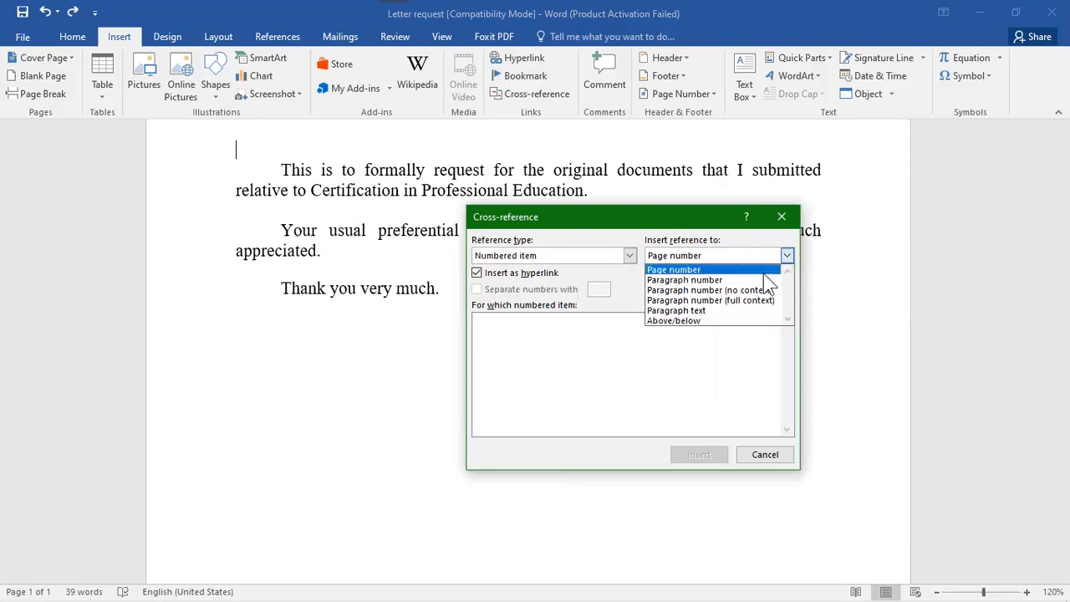
{"action": "left_click", "coordinate": [789, 236]}
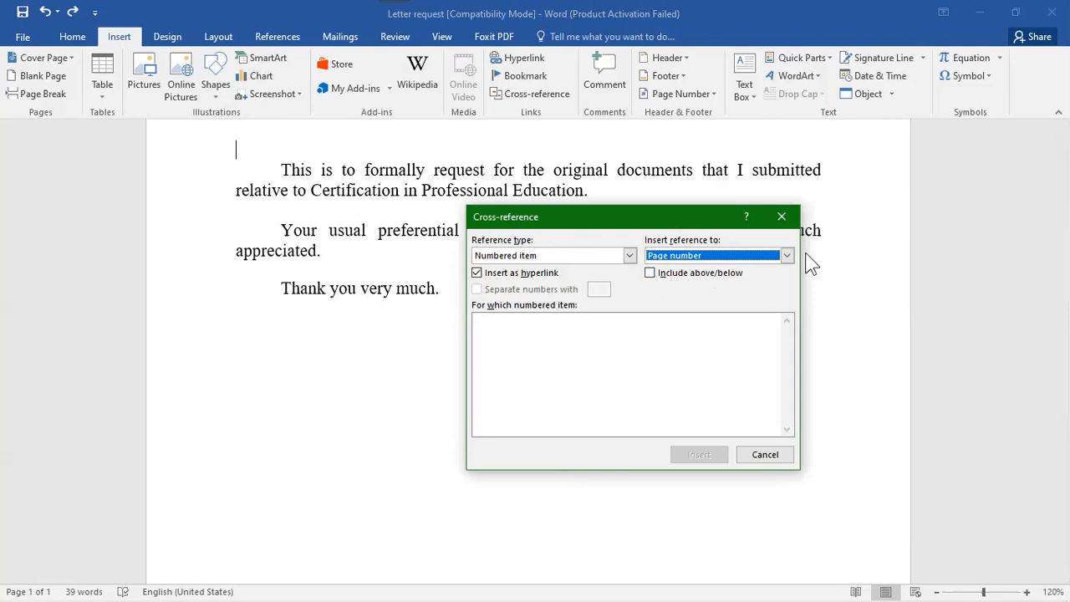
{"action": "left_click", "coordinate": [782, 218]}
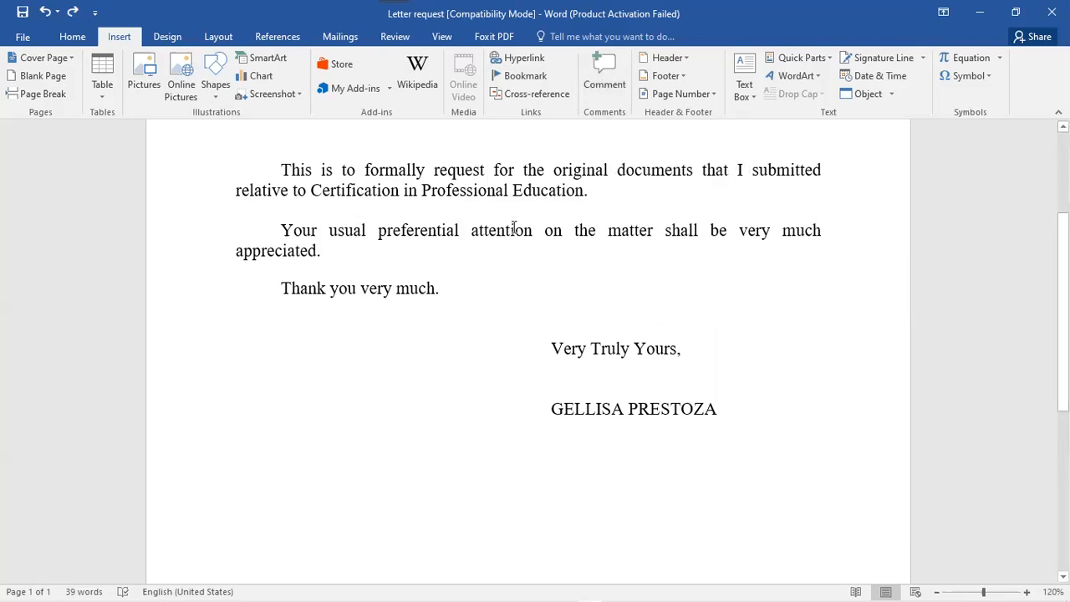
{"action": "left_click_drag", "start_coordinate": [335, 232], "coordinate": [281, 232]}
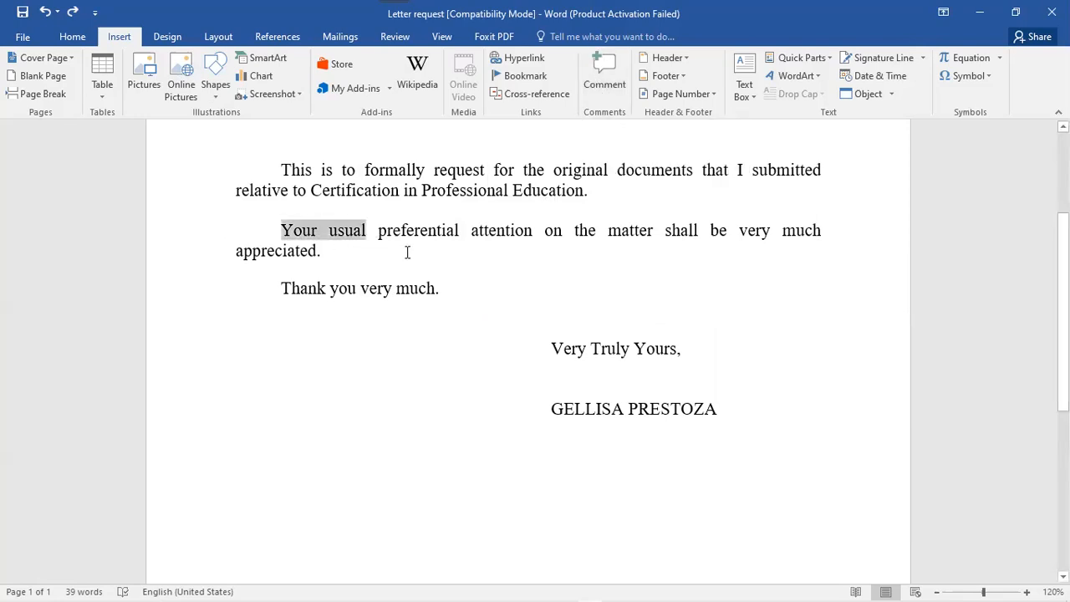
{"action": "left_click", "coordinate": [380, 251], "text": "shift"}
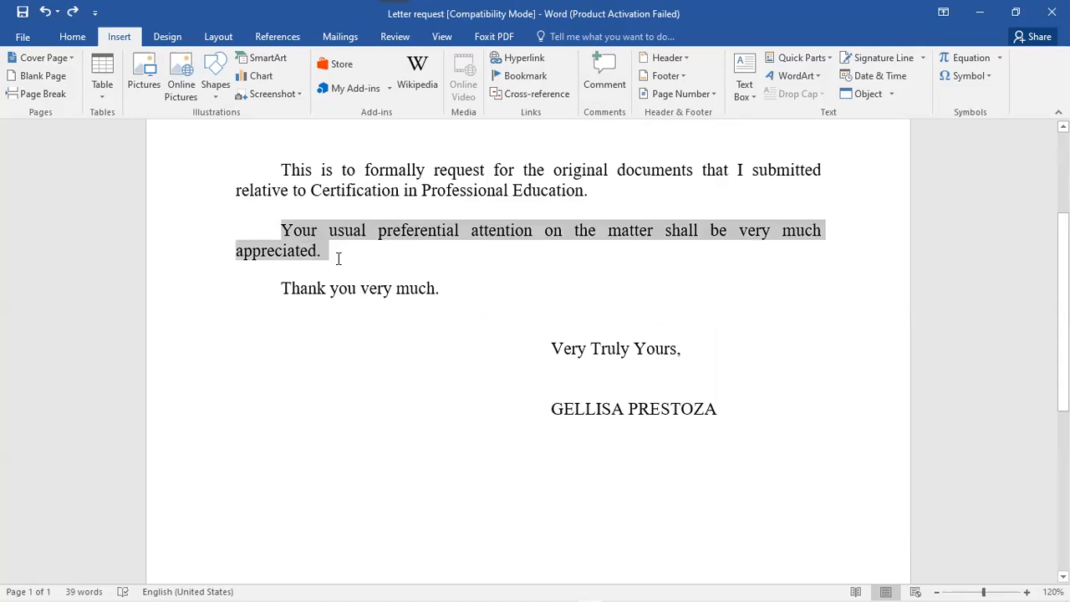
{"action": "left_click_drag", "start_coordinate": [338, 258], "coordinate": [324, 255]}
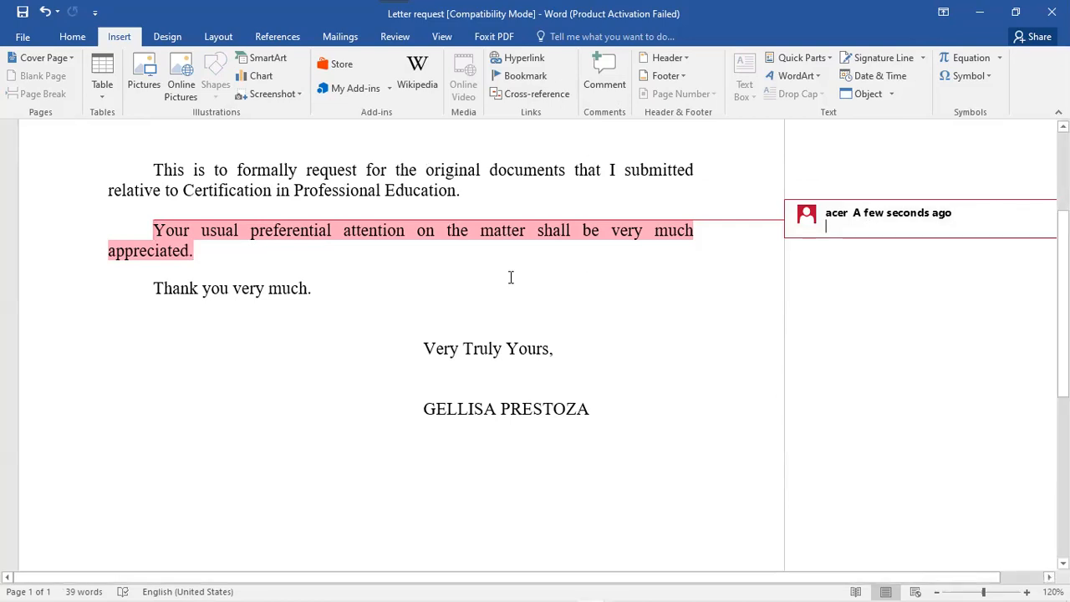
{"action": "key", "text": "ctrl+z"}
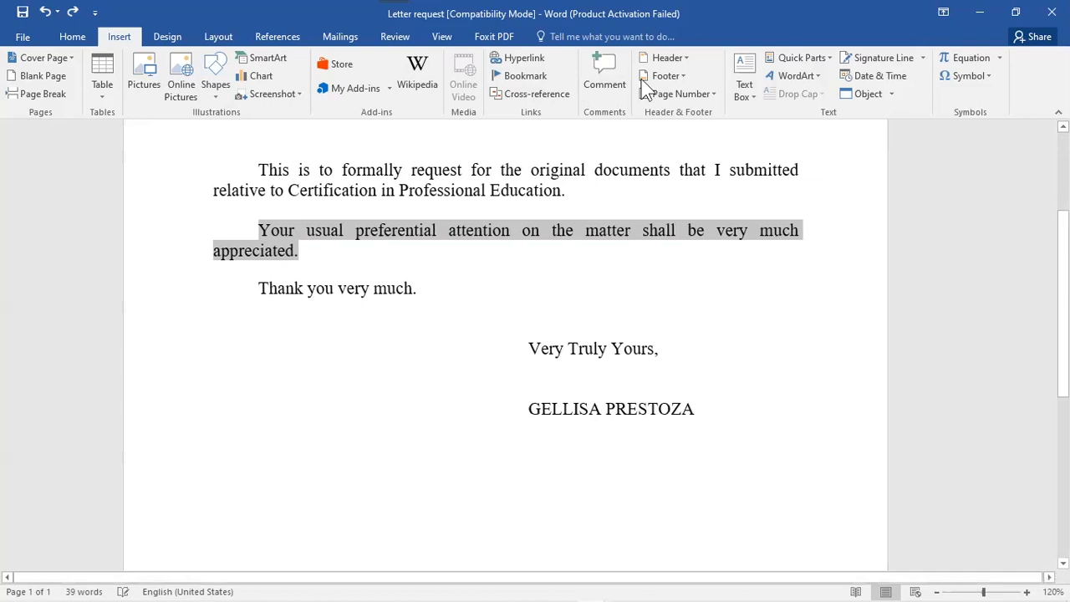
{"action": "left_click", "coordinate": [599, 100]}
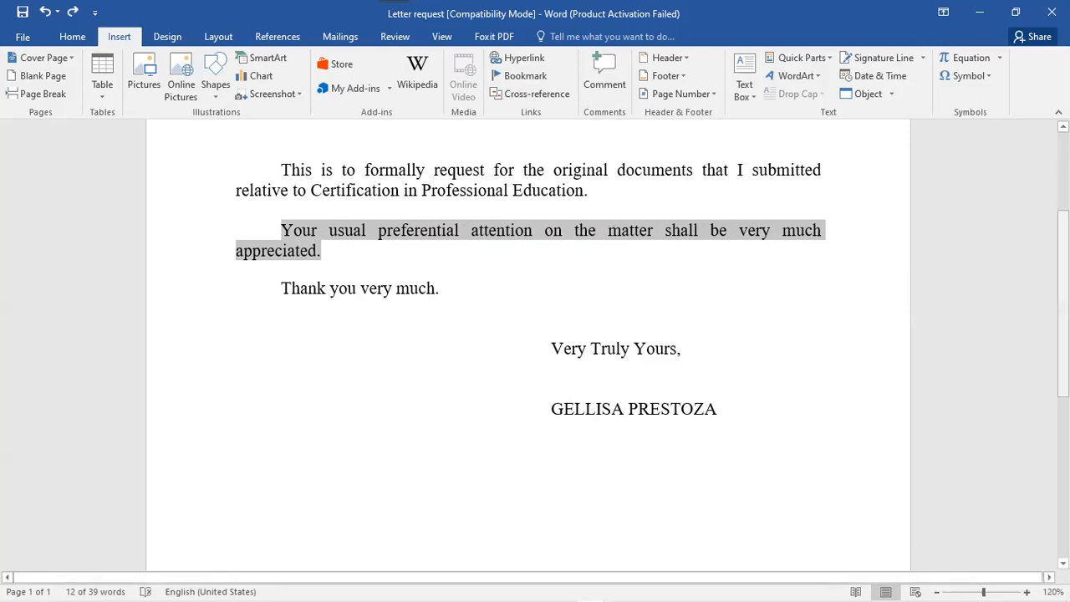
{"action": "scroll", "coordinate": [535, 334], "scroll_direction": "up", "scroll_amount": 1}
{"action": "left_click_drag", "start_coordinate": [949, 245], "coordinate": [940, 254]}
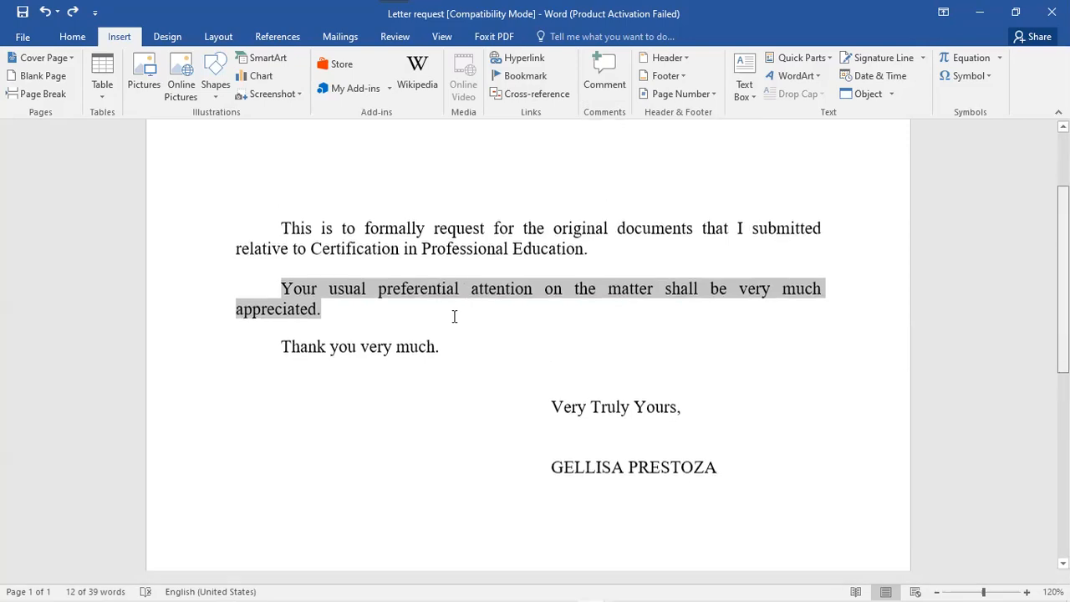
{"action": "left_click", "coordinate": [454, 316]}
- Deselect the text, scroll to the lower page, and open the built-in Footer gallery
{"action": "left_click", "coordinate": [531, 357]}
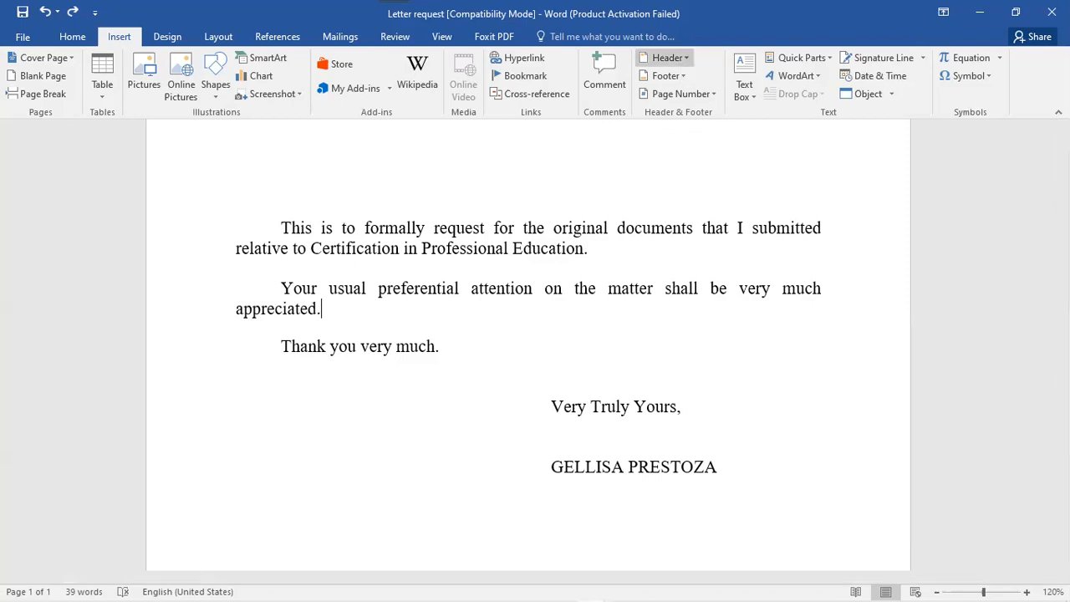
{"action": "scroll", "coordinate": [260, 299], "scroll_direction": "up", "scroll_amount": 3}
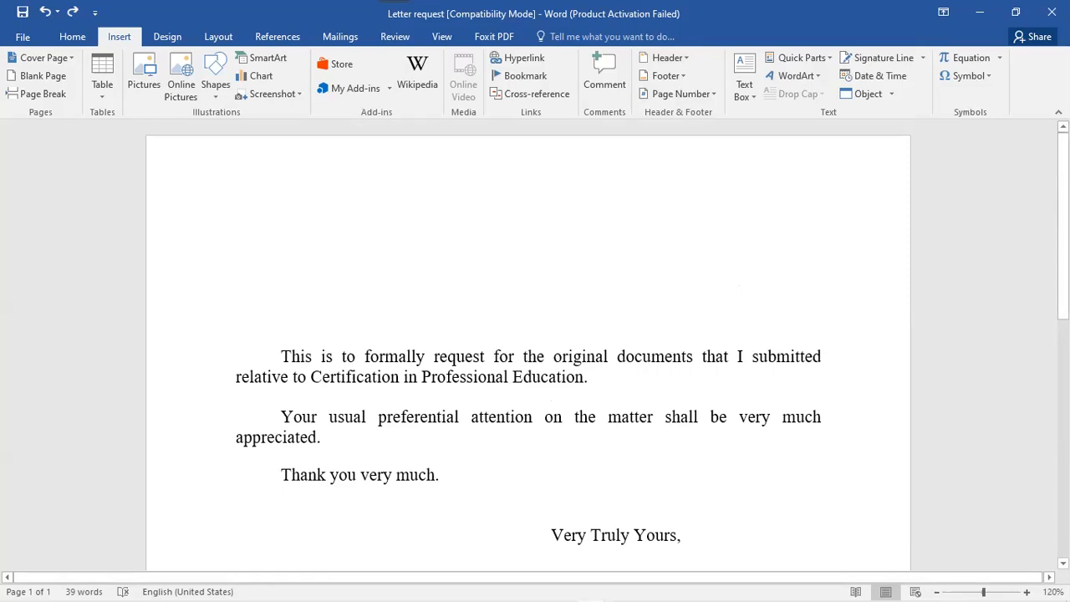
{"action": "scroll", "coordinate": [292, 482], "scroll_direction": "down", "scroll_amount": 5}
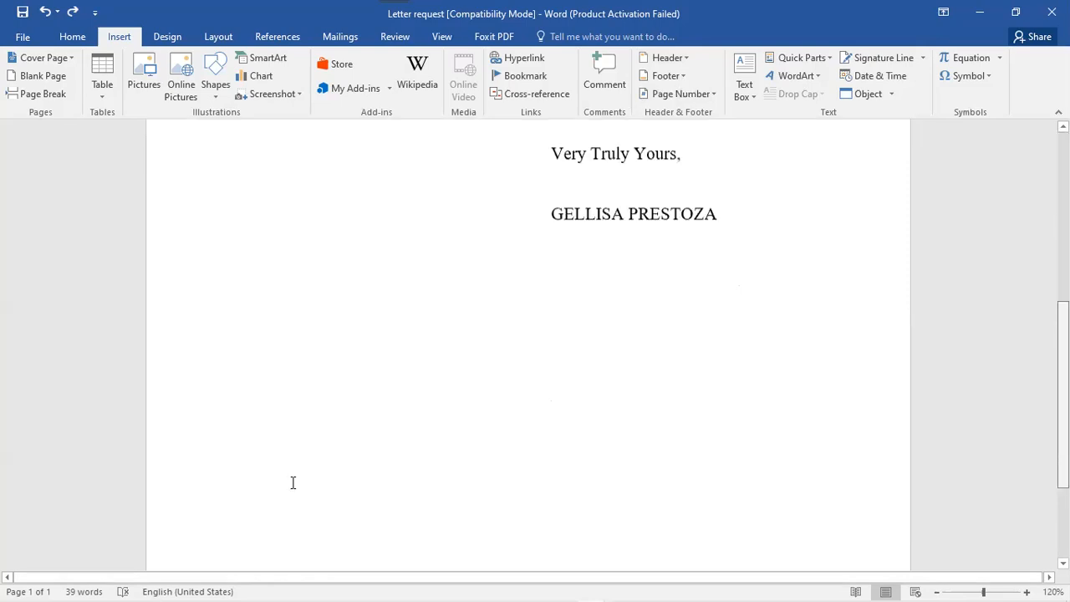
{"action": "scroll", "coordinate": [239, 437], "scroll_direction": "down", "scroll_amount": 3}
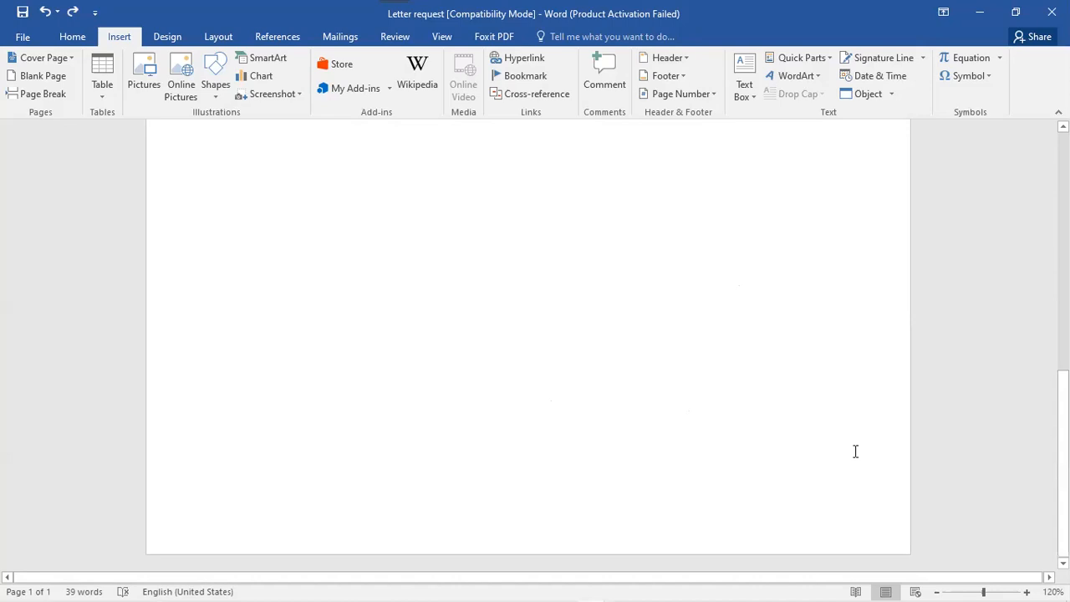
{"action": "left_click", "coordinate": [682, 75]}
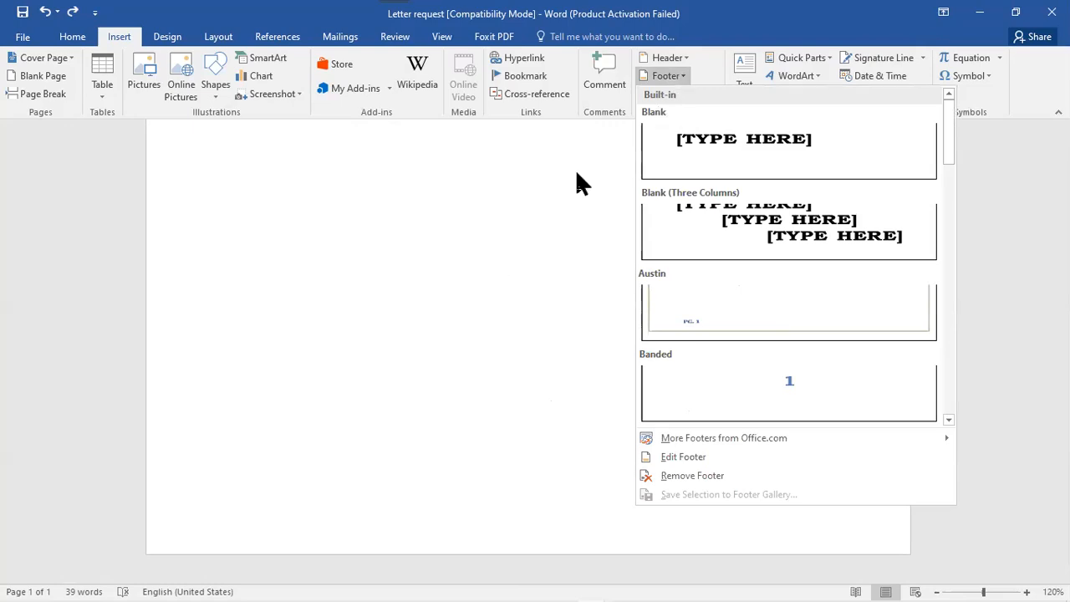
- Browse the Header design gallery and close it without adding a header or footer
{"action": "left_click", "coordinate": [677, 58]}
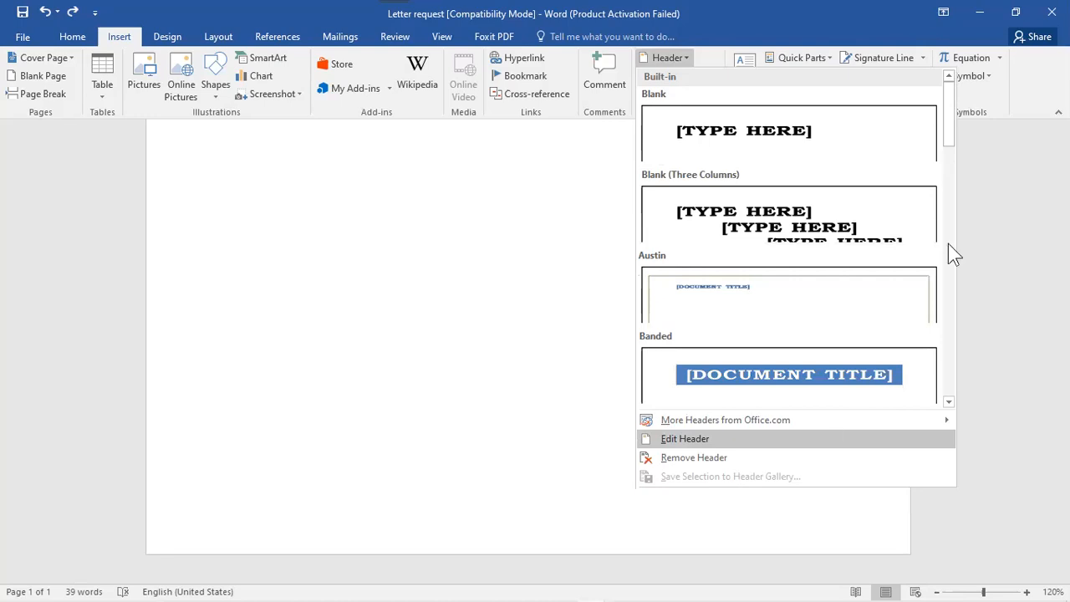
{"action": "scroll", "coordinate": [950, 239], "scroll_direction": "down", "scroll_amount": 1}
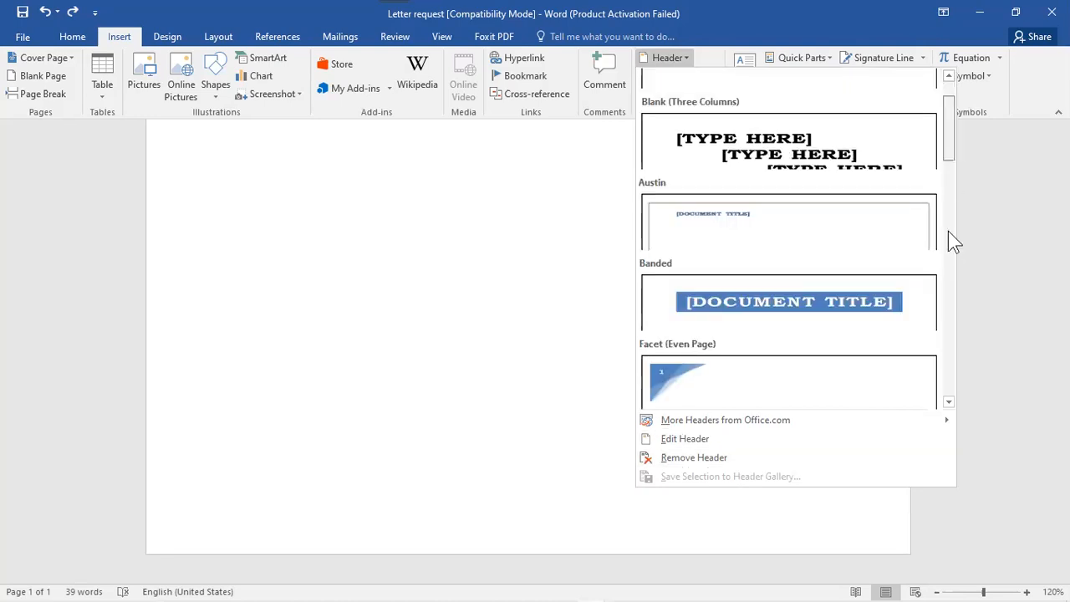
{"action": "left_click", "coordinate": [958, 301]}
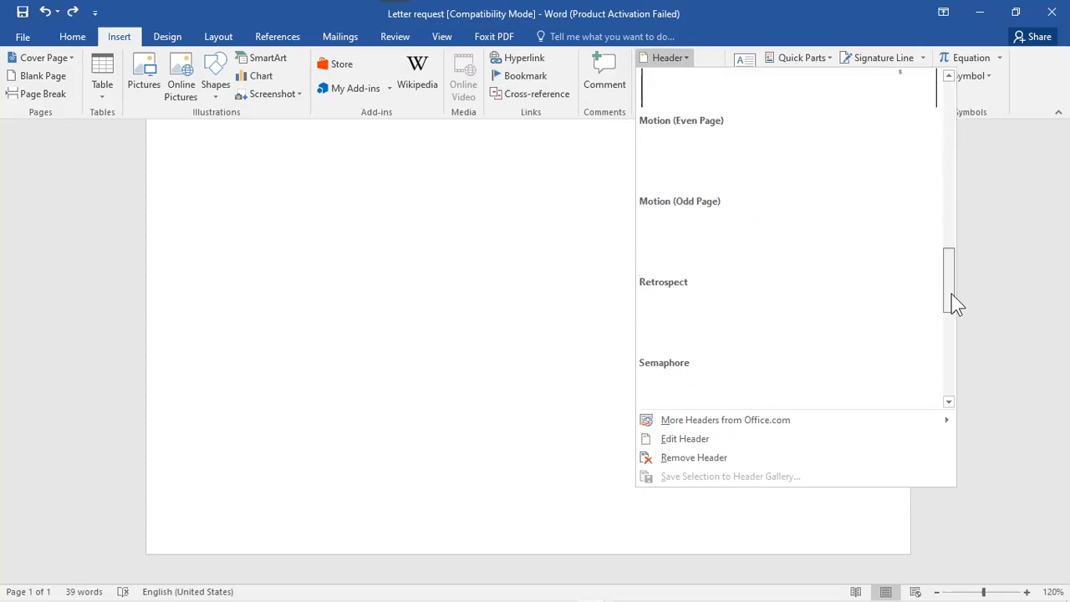
{"action": "left_click", "coordinate": [949, 165]}
{"action": "left_click", "coordinate": [947, 98]}
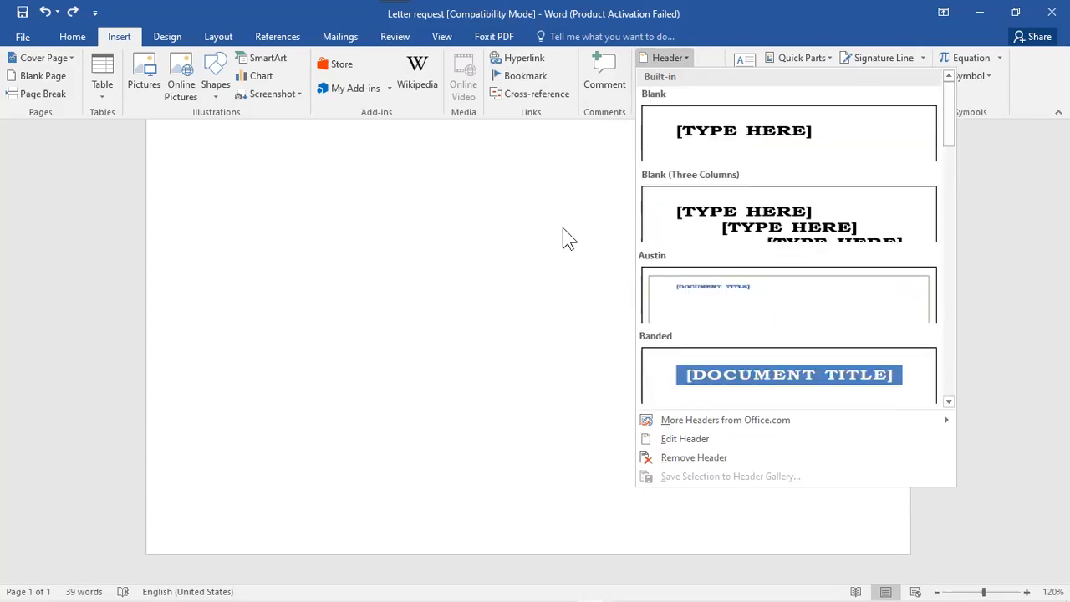
{"action": "left_click", "coordinate": [564, 228]}
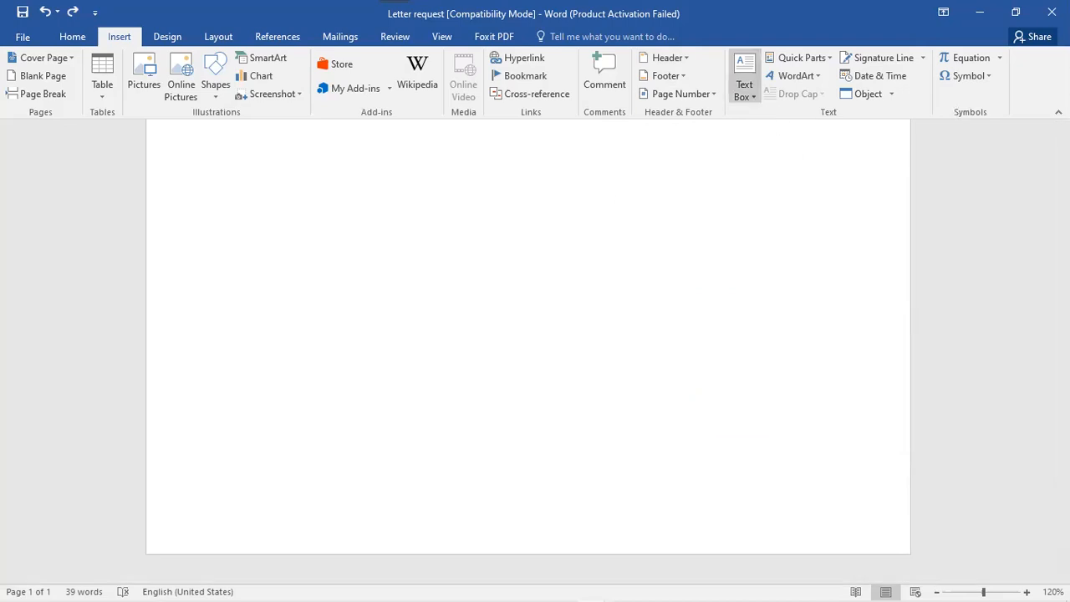
- Draw a wide text box above the first paragraph, then undo it with Ctrl+Z
{"action": "scroll", "coordinate": [528, 335], "scroll_direction": "up", "scroll_amount": 5}
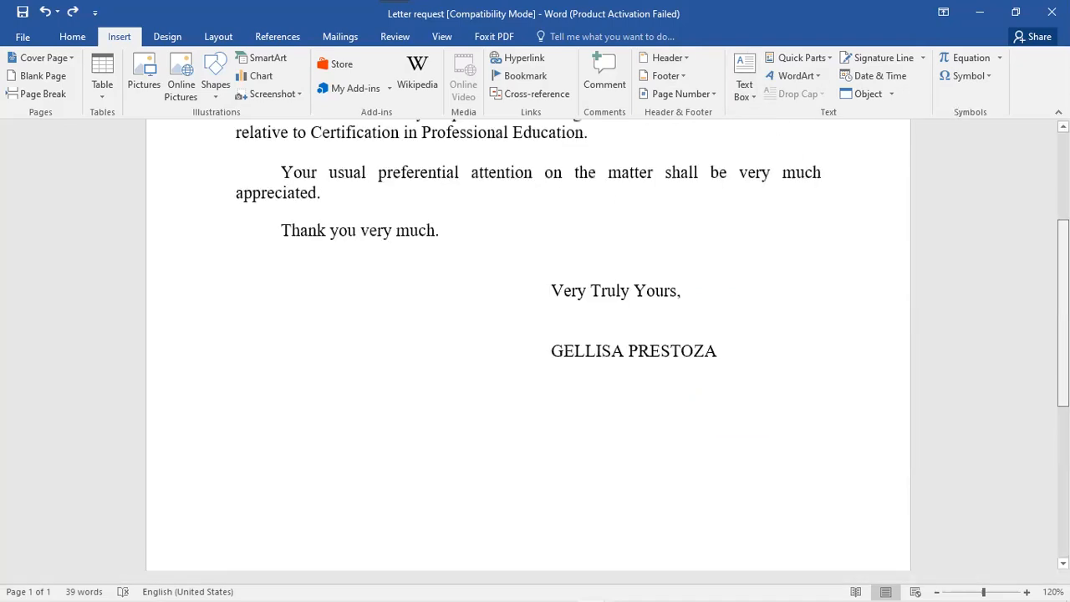
{"action": "scroll", "coordinate": [528, 334], "scroll_direction": "up", "scroll_amount": 3}
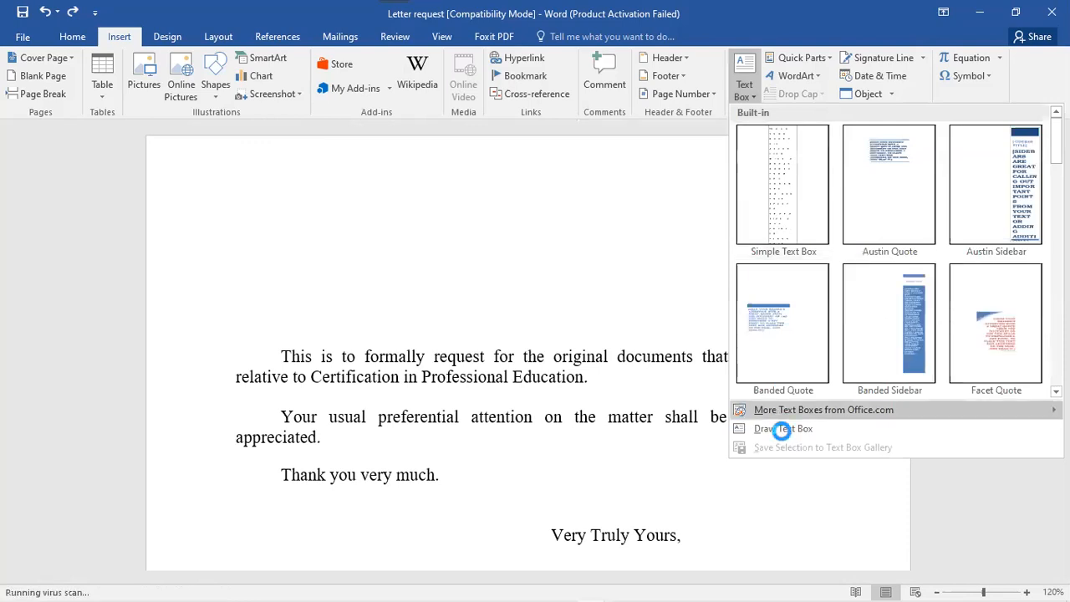
{"action": "left_click", "coordinate": [783, 430]}
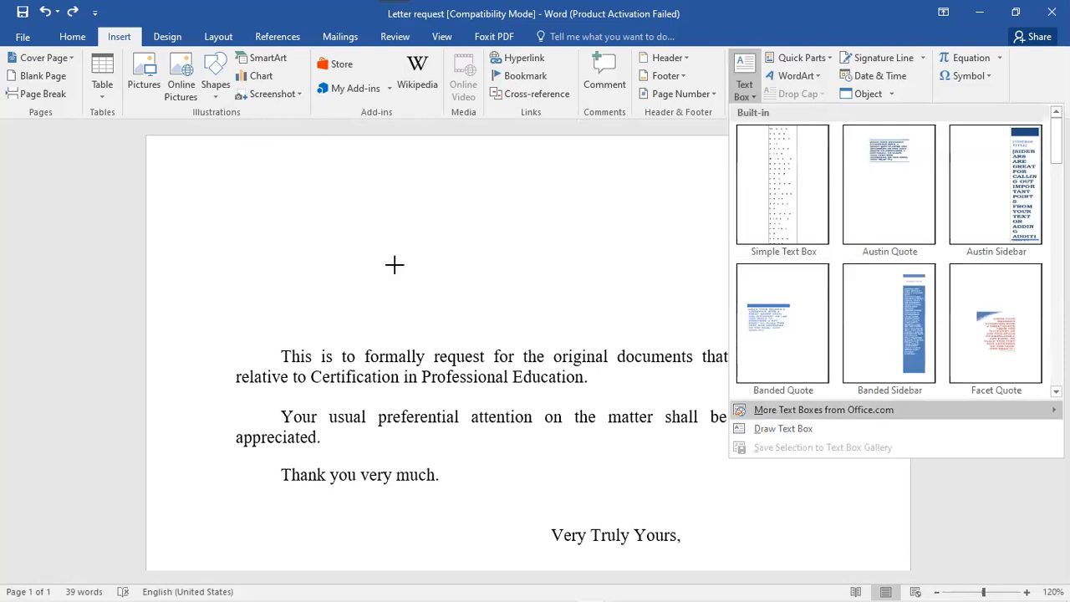
{"action": "left_click_drag", "start_coordinate": [313, 240], "coordinate": [767, 321]}
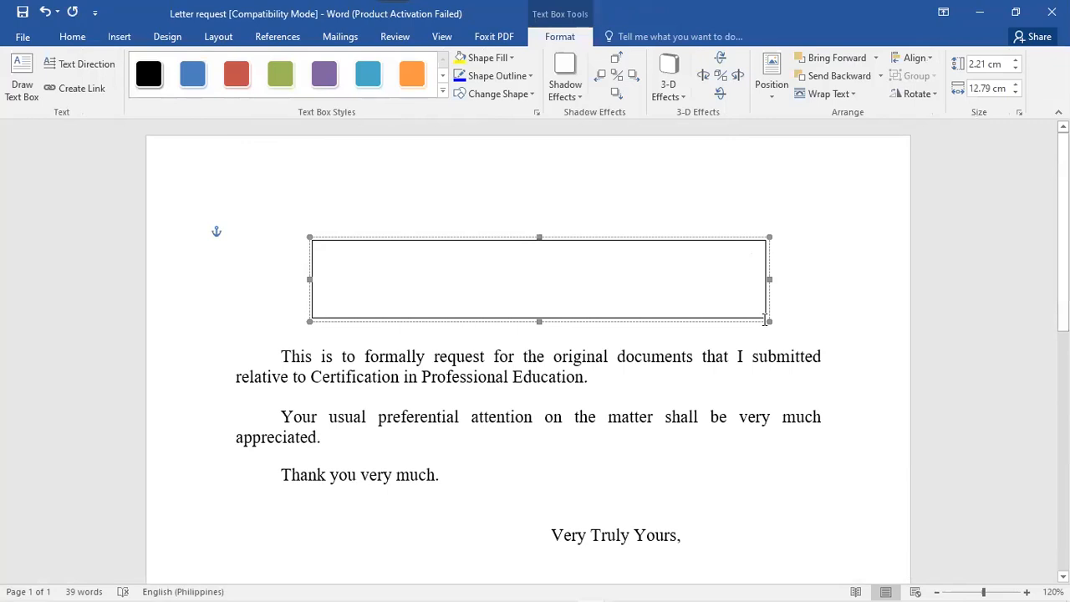
{"action": "key", "text": "ctrl+z"}
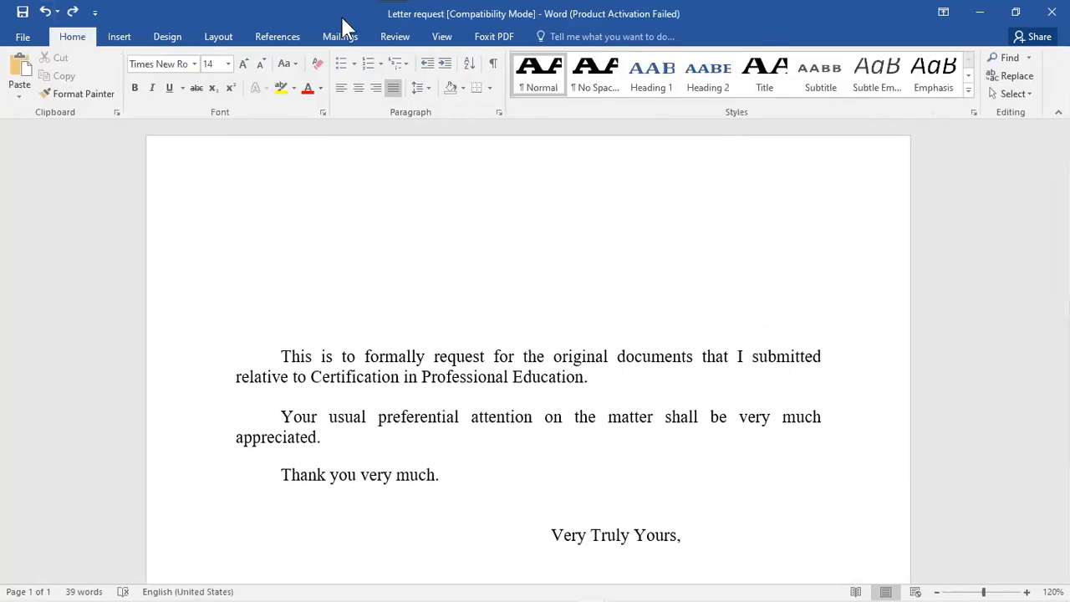
- Browse Insert's Quick Parts and WordArt galleries without choosing, ending on the Object menu
{"action": "key", "text": "alt+n"}
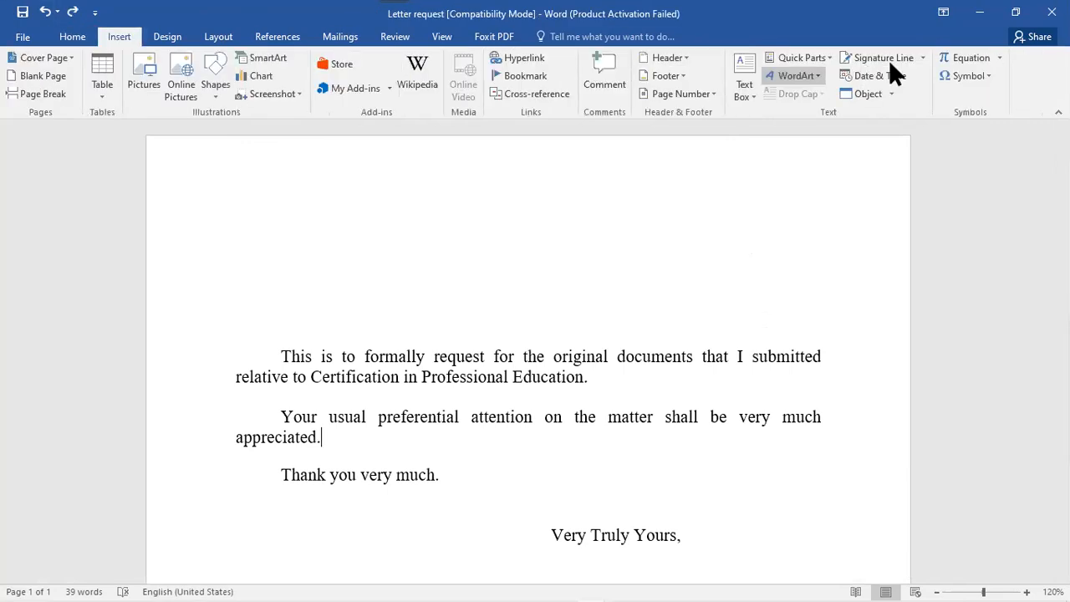
{"action": "left_click", "coordinate": [824, 57]}
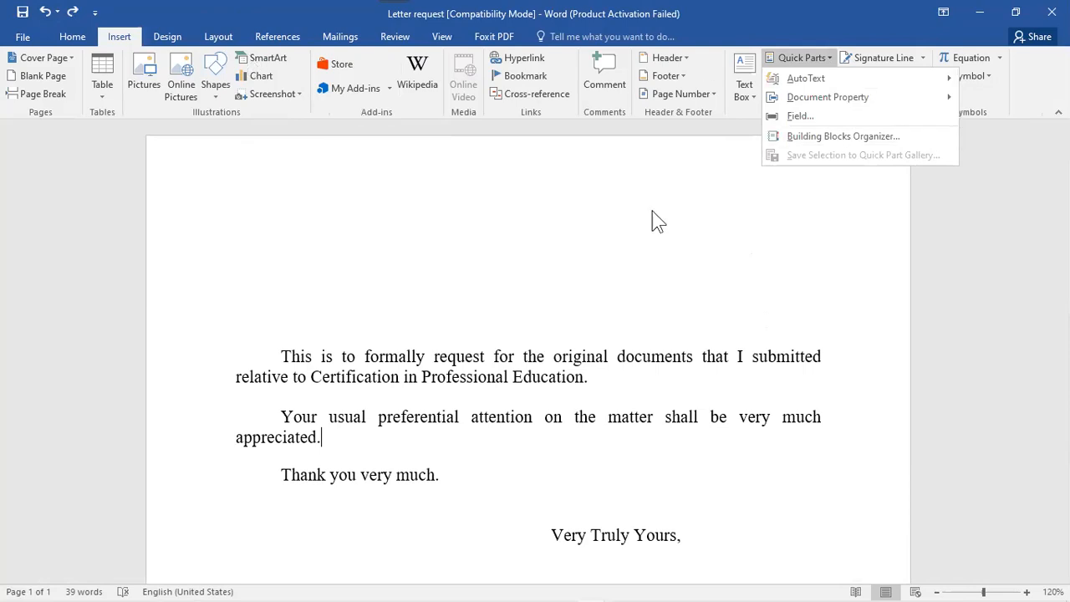
{"action": "left_click", "coordinate": [796, 75]}
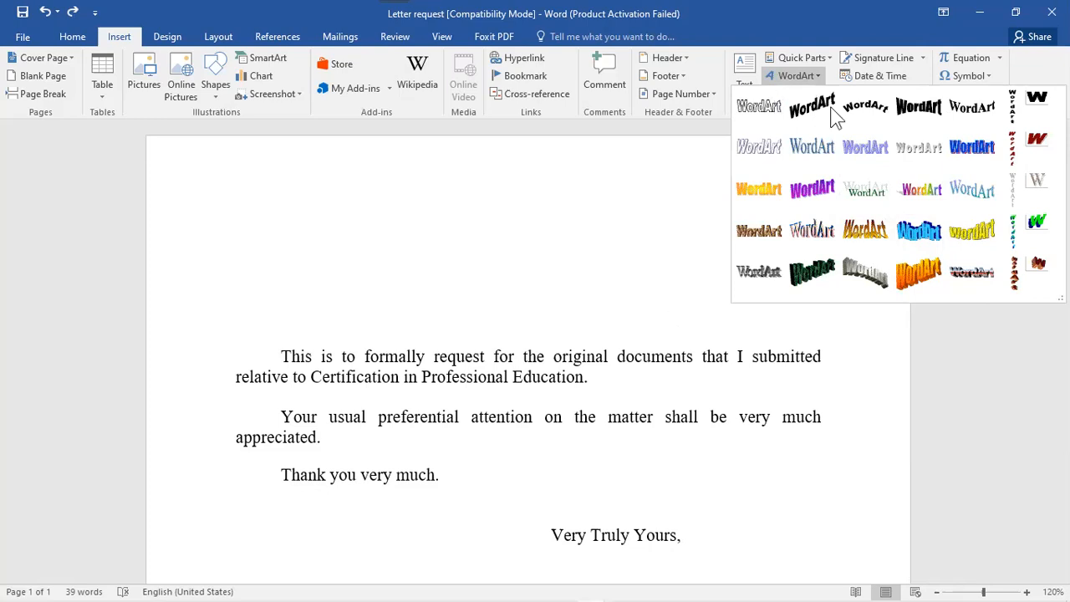
{"action": "left_click", "coordinate": [799, 96]}
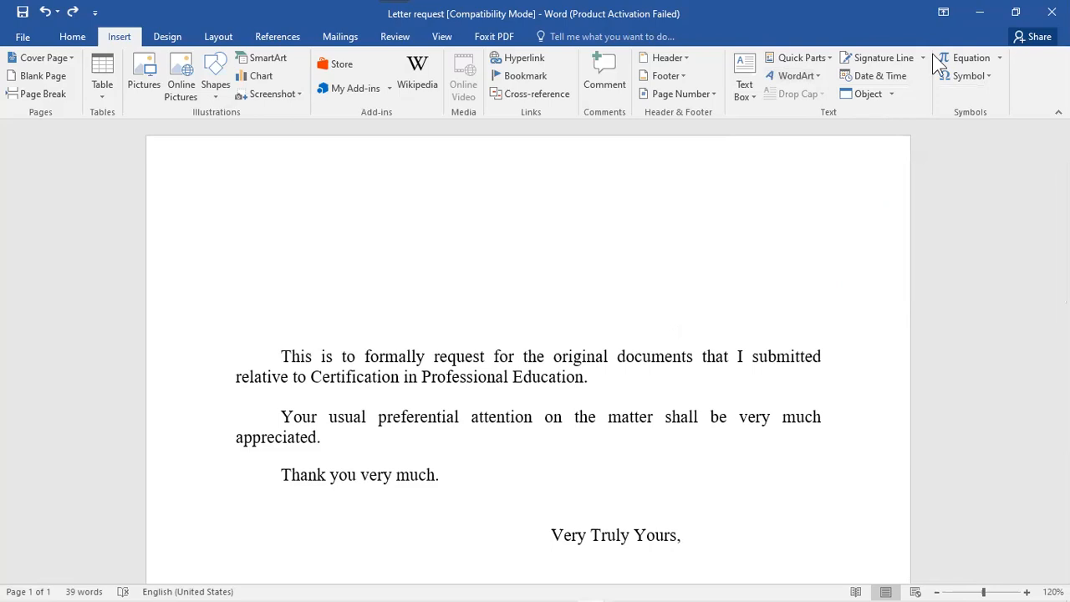
{"action": "left_click", "coordinate": [892, 94]}
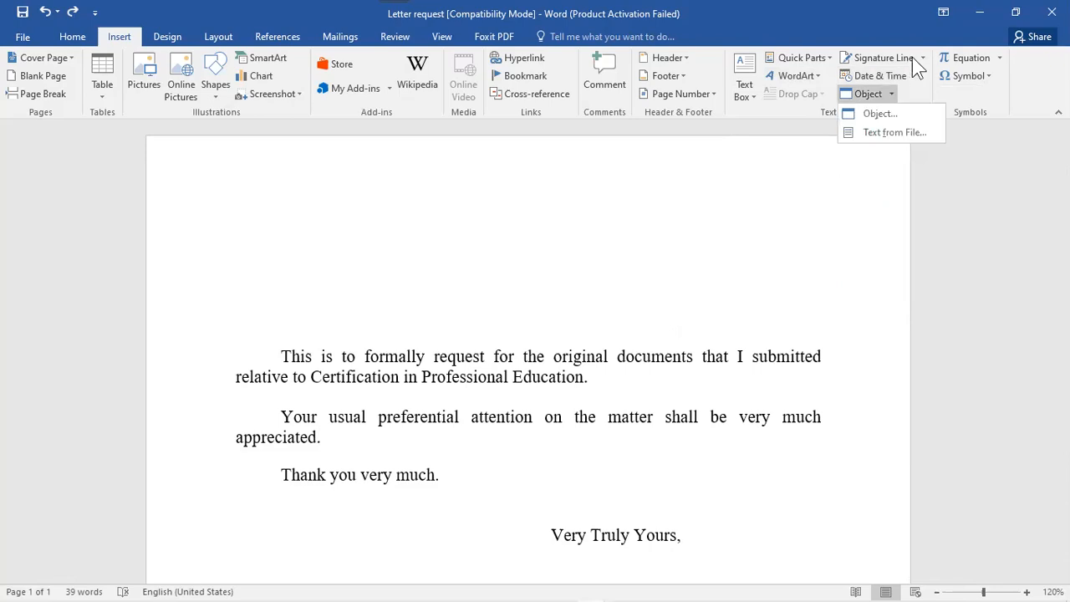
- Set up a signature line with the signer's name, title 'Teacher' and the signer's e-mail address
{"action": "left_click", "coordinate": [907, 60]}
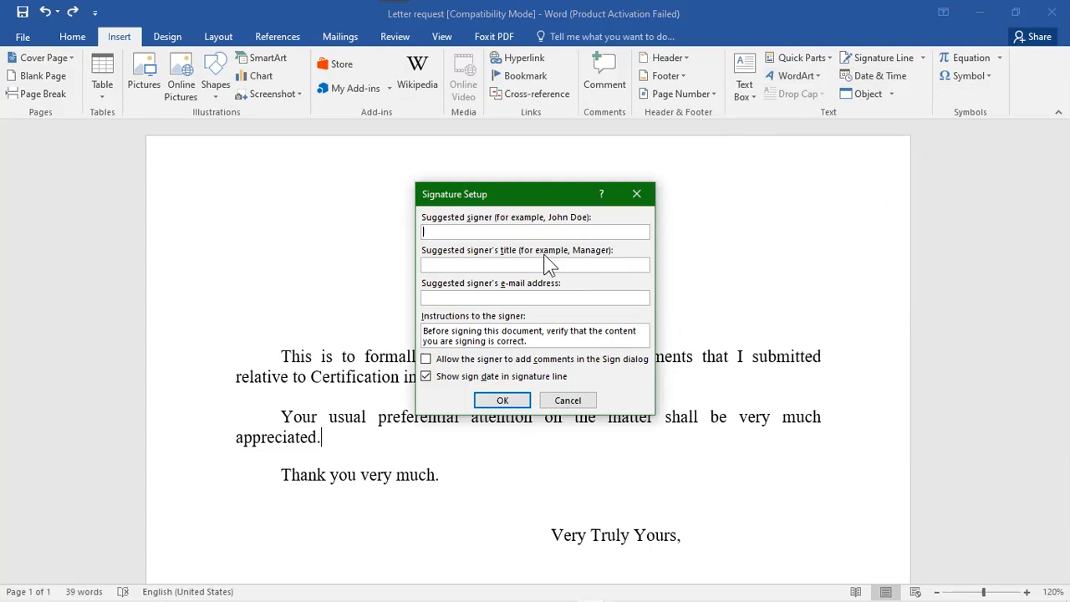
{"action": "type", "text": "GE"}
{"action": "key", "text": "BackSpace"}
{"action": "type", "text": "T"}
{"action": "type", "text": "eache"}
{"action": "type", "text": "r"}
{"action": "left_click", "coordinate": [464, 294]}
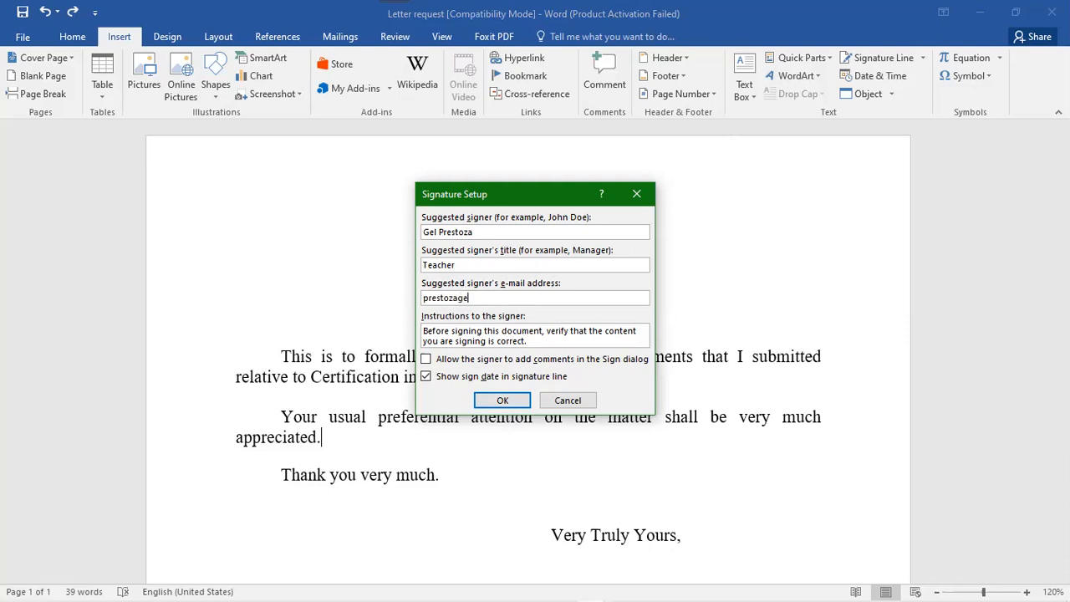
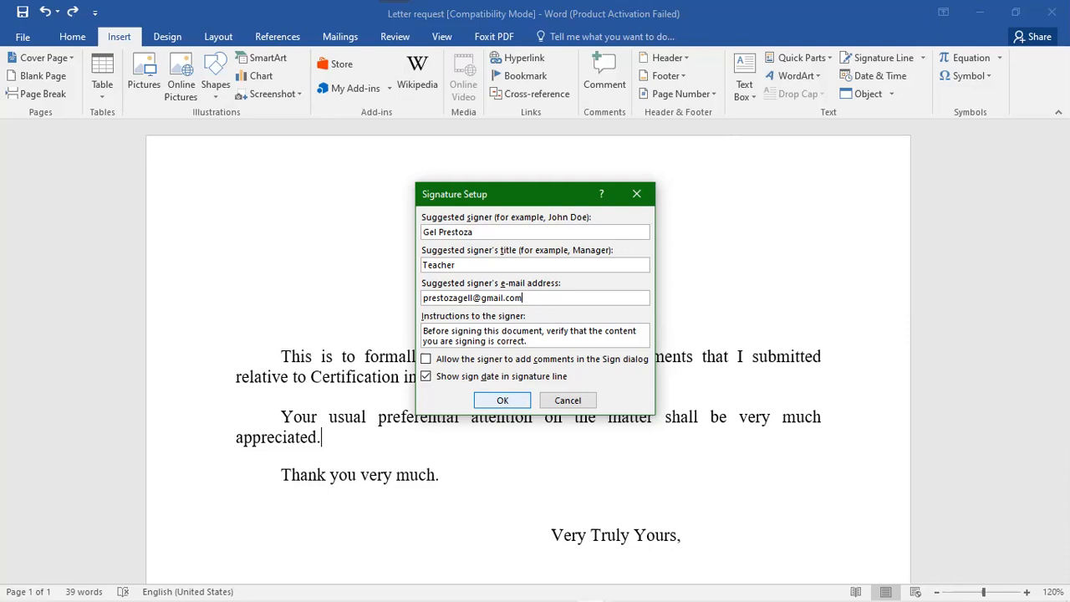
- Confirm the signature line, review it after 'appreciated.', then select and delete it
{"action": "key", "text": "Return"}
{"action": "scroll", "coordinate": [529, 351], "scroll_direction": "down", "scroll_amount": 3}
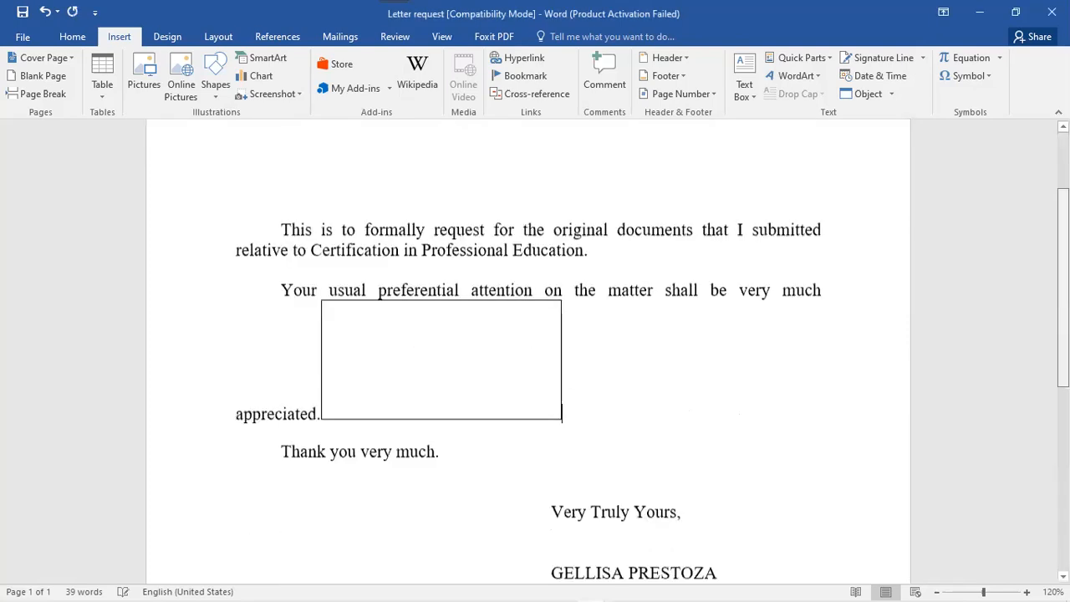
{"action": "scroll", "coordinate": [529, 351], "scroll_direction": "down", "scroll_amount": 1}
{"action": "scroll", "coordinate": [528, 351], "scroll_direction": "down", "scroll_amount": 6}
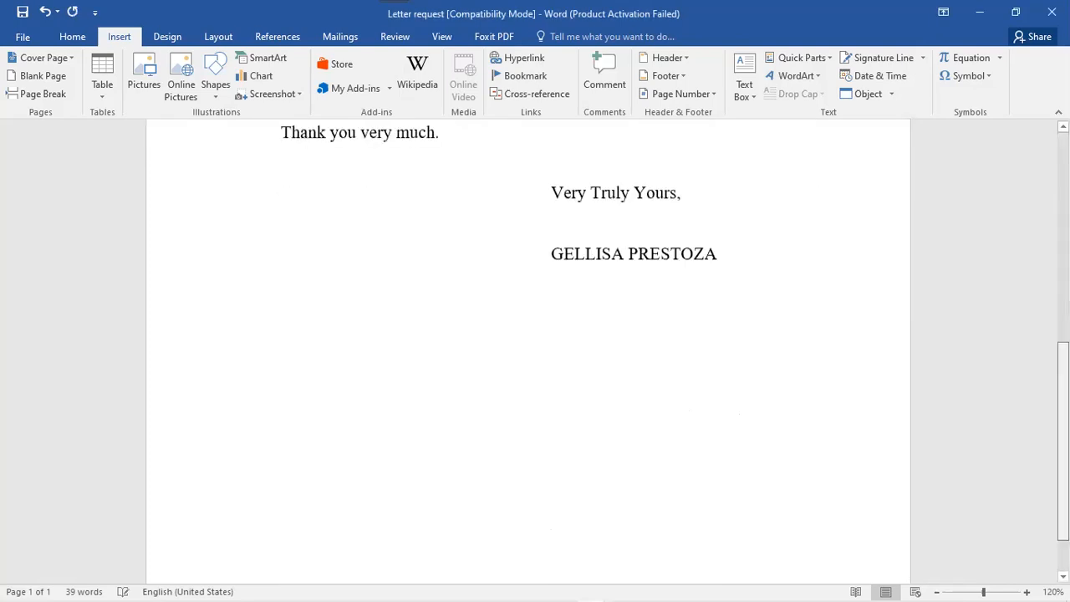
{"action": "scroll", "coordinate": [379, 544], "scroll_direction": "down", "scroll_amount": 3}
{"action": "scroll", "coordinate": [506, 496], "scroll_direction": "up", "scroll_amount": 12}
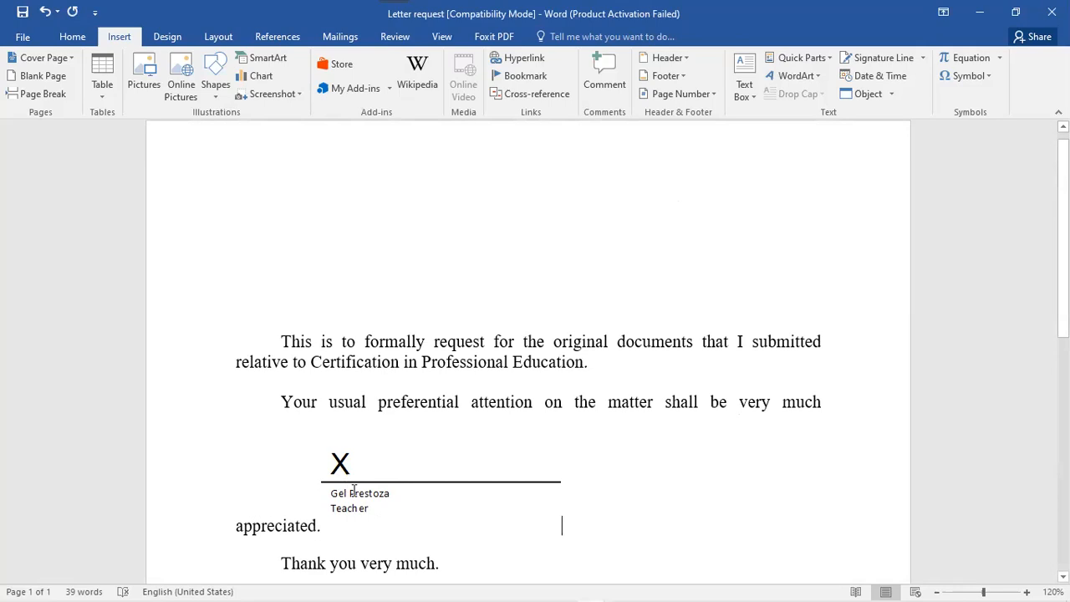
{"action": "left_click", "coordinate": [553, 525]}
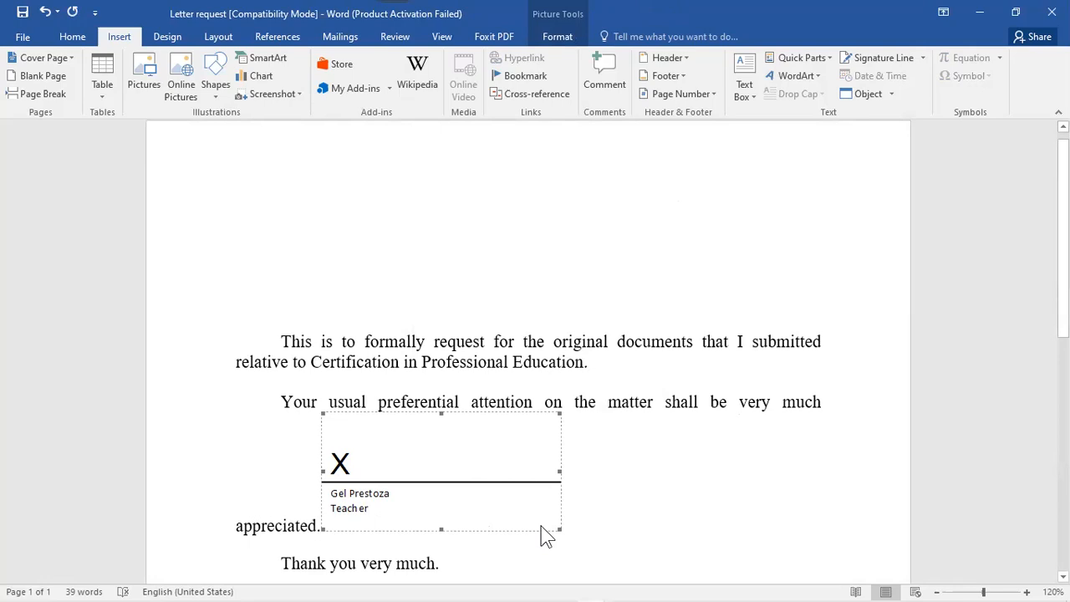
{"action": "key", "text": "Delete"}
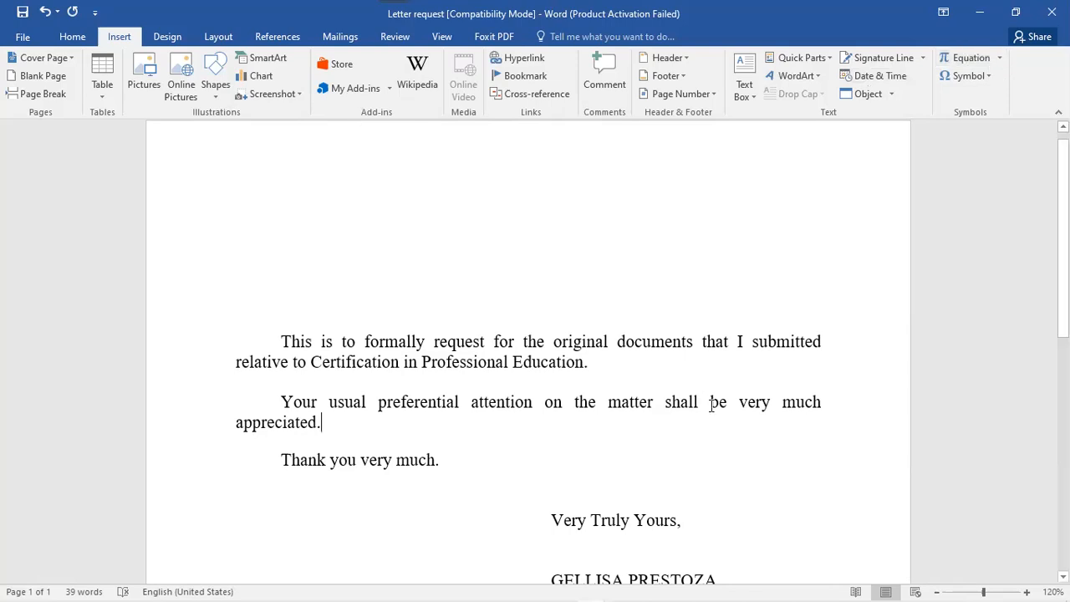
{"action": "left_click", "coordinate": [990, 77]}
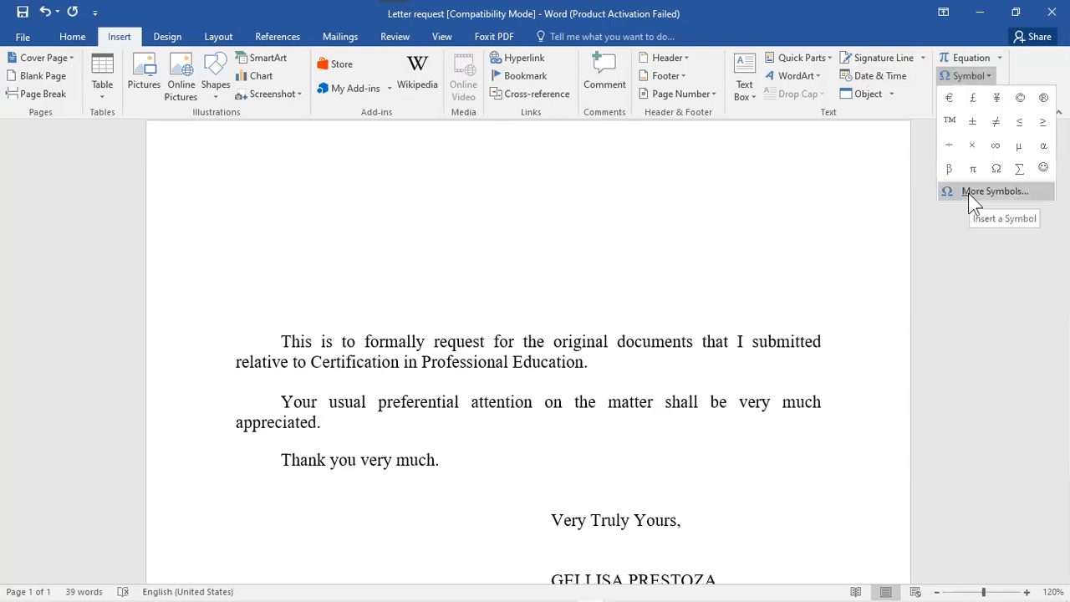
{"action": "key", "text": "Escape"}
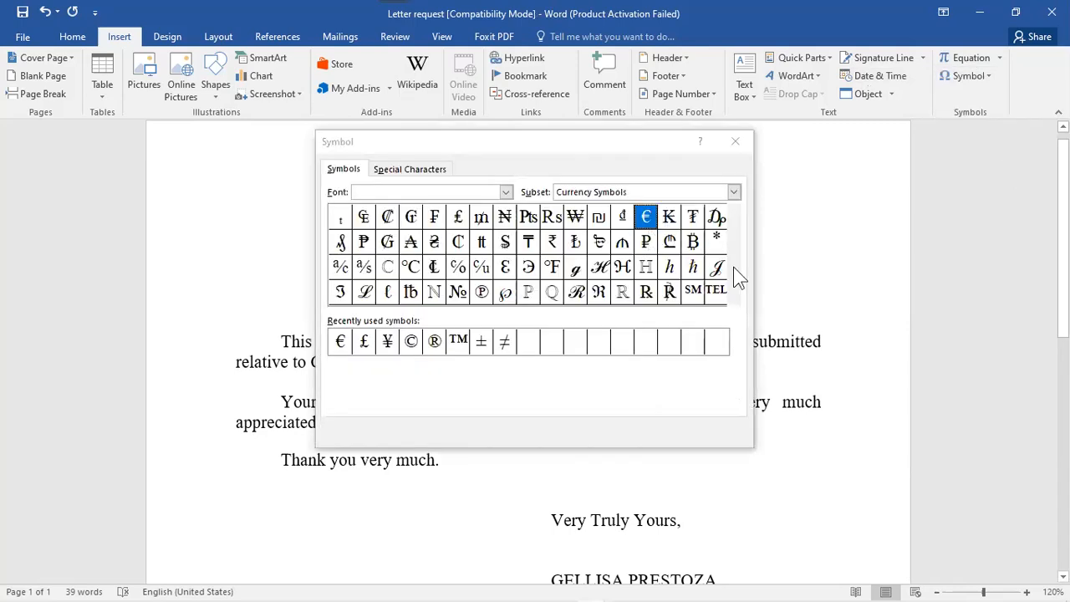
{"action": "left_click_drag", "start_coordinate": [732, 249], "coordinate": [721, 206]}
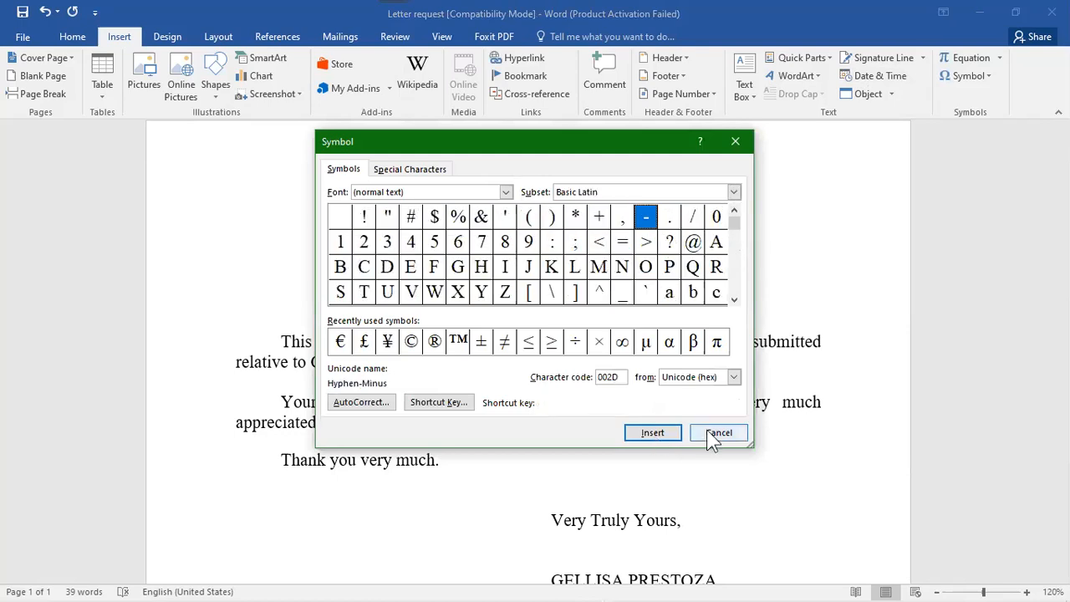
{"action": "key", "text": "Escape"}
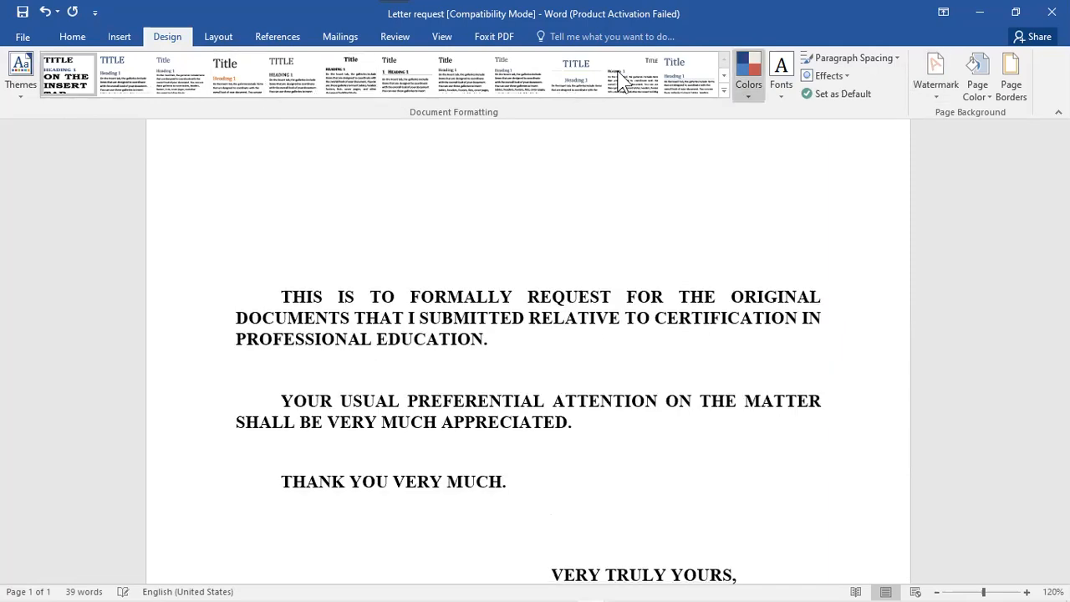
{"action": "left_click", "coordinate": [749, 92]}
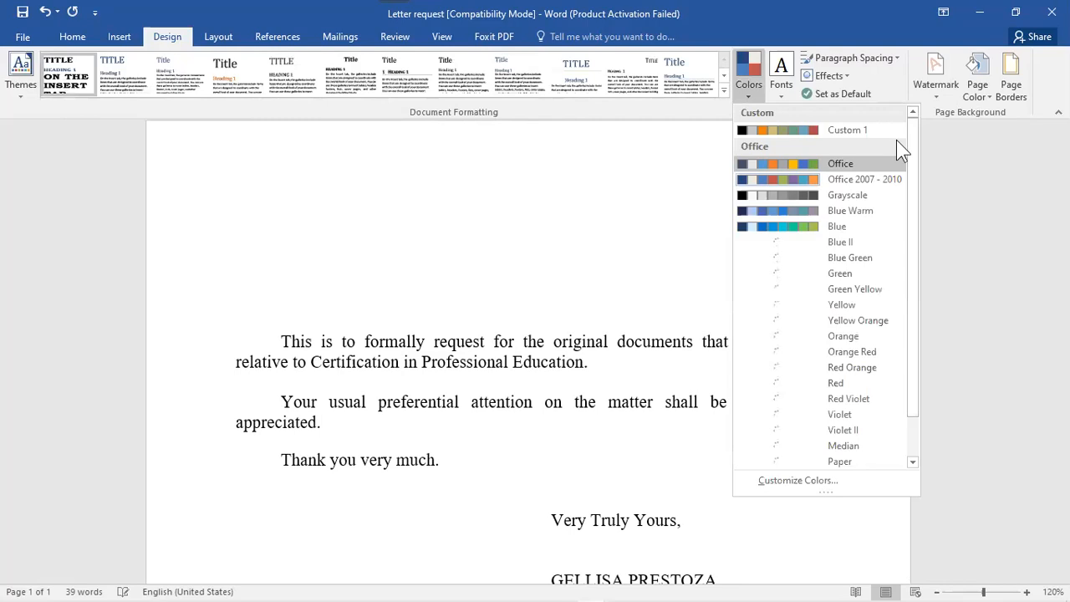
{"action": "scroll", "coordinate": [924, 230], "scroll_direction": "down", "scroll_amount": 1}
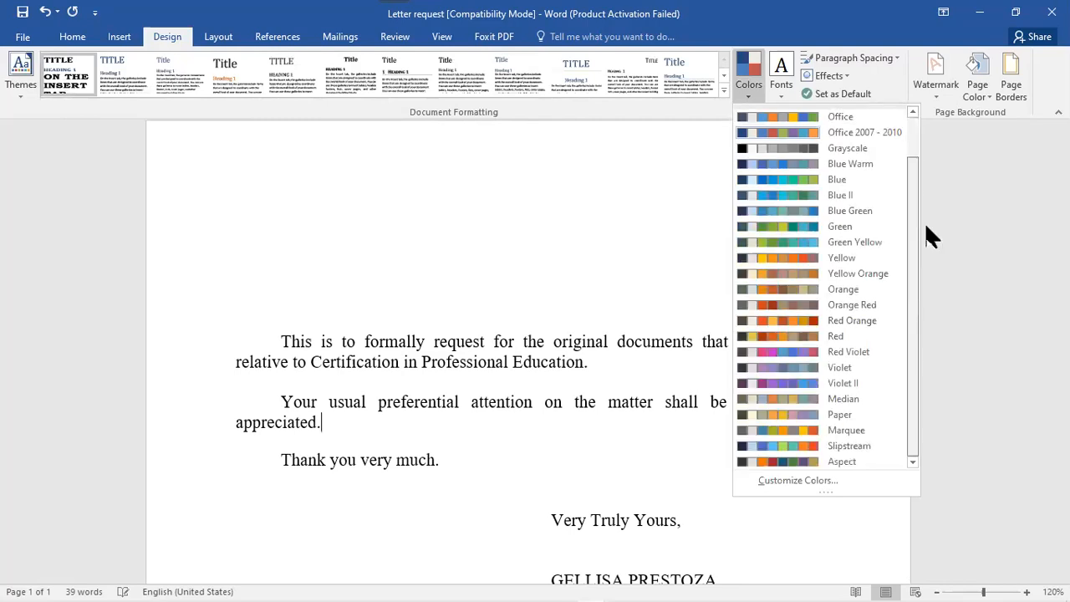
{"action": "scroll", "coordinate": [840, 227], "scroll_direction": "up", "scroll_amount": 1}
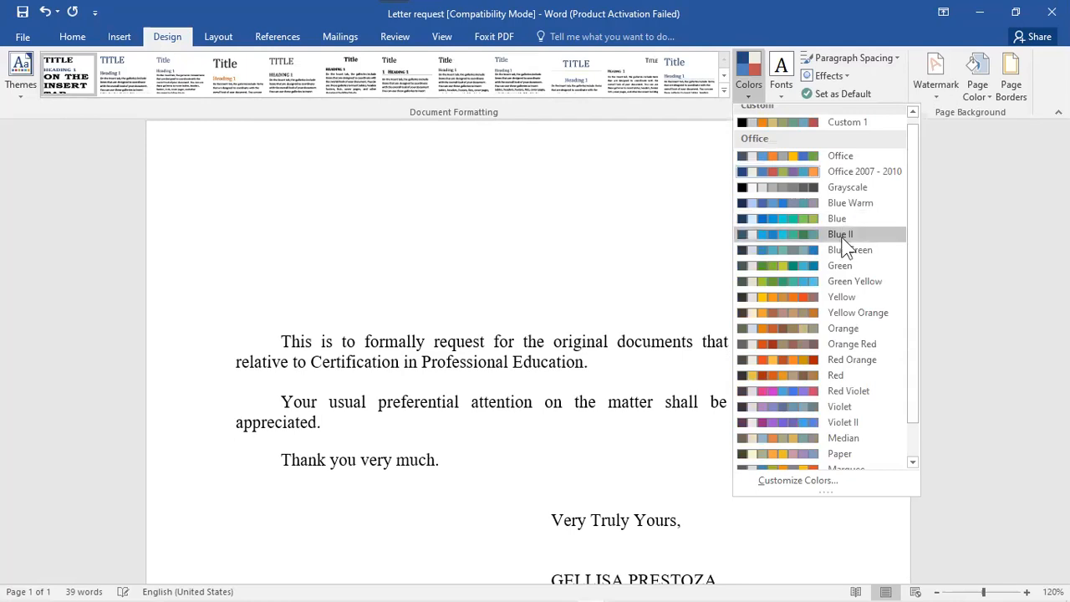
{"action": "left_click", "coordinate": [751, 83]}
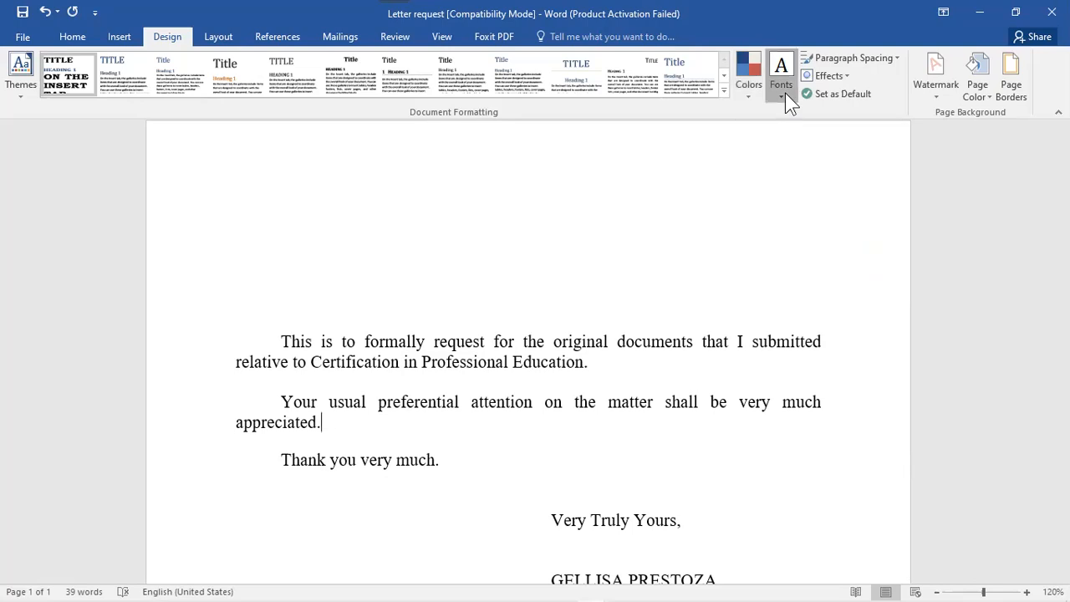
{"action": "left_click", "coordinate": [787, 93]}
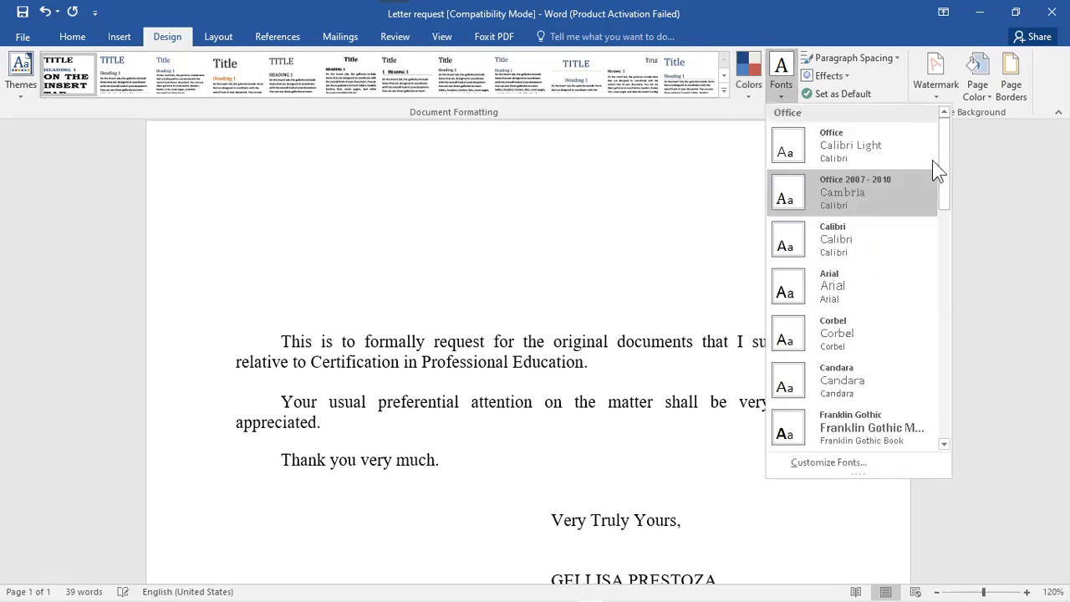
{"action": "left_click_drag", "start_coordinate": [949, 165], "coordinate": [936, 276]}
{"action": "scroll", "coordinate": [939, 315], "scroll_direction": "up", "scroll_amount": 1}
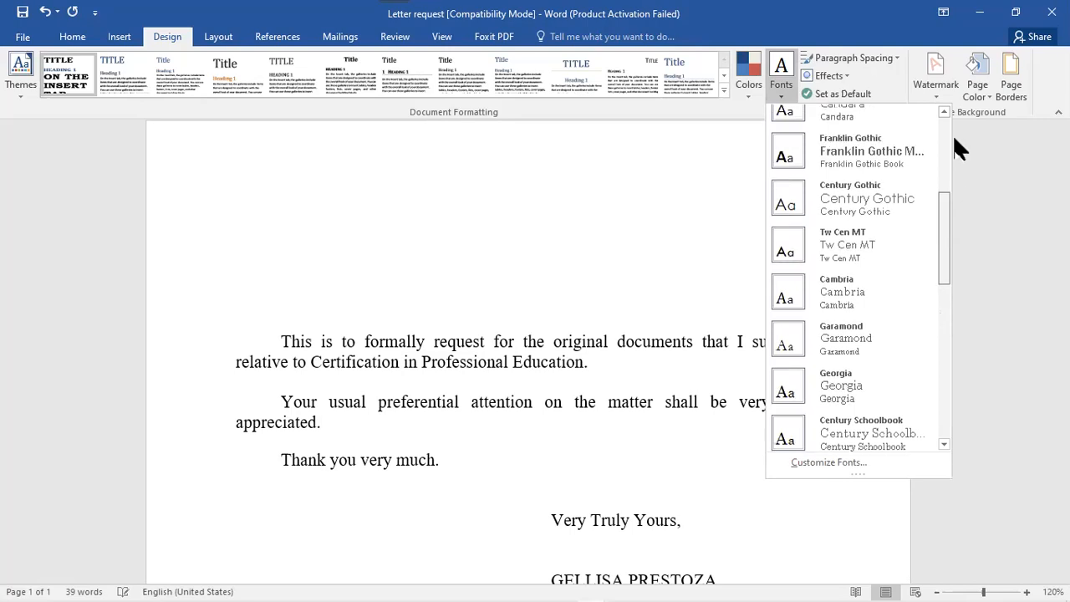
{"action": "scroll", "coordinate": [995, 138], "scroll_direction": "up", "scroll_amount": 5}
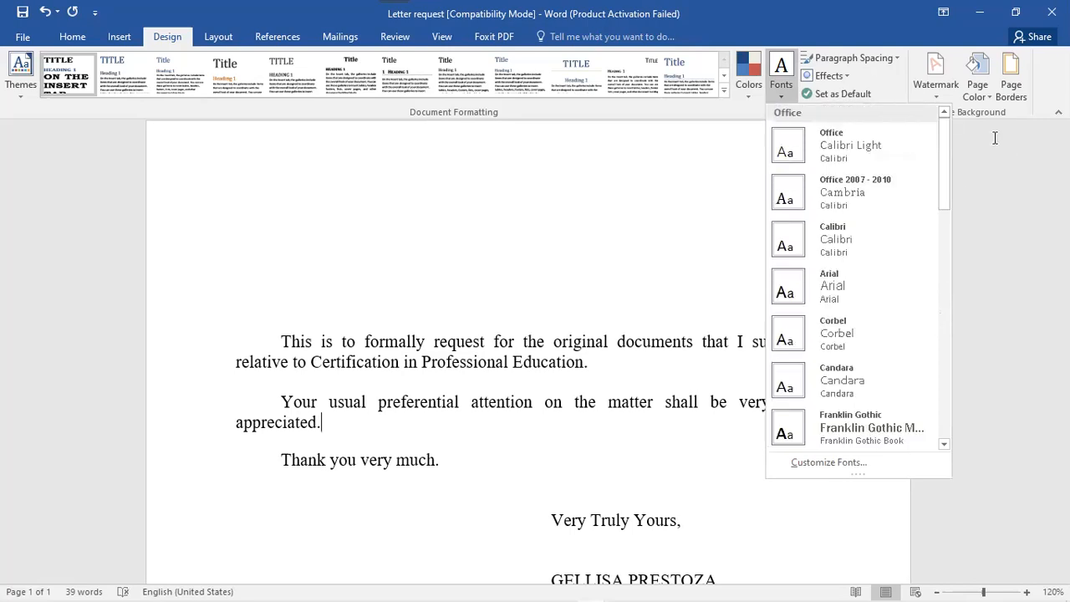
{"action": "left_click", "coordinate": [887, 60]}
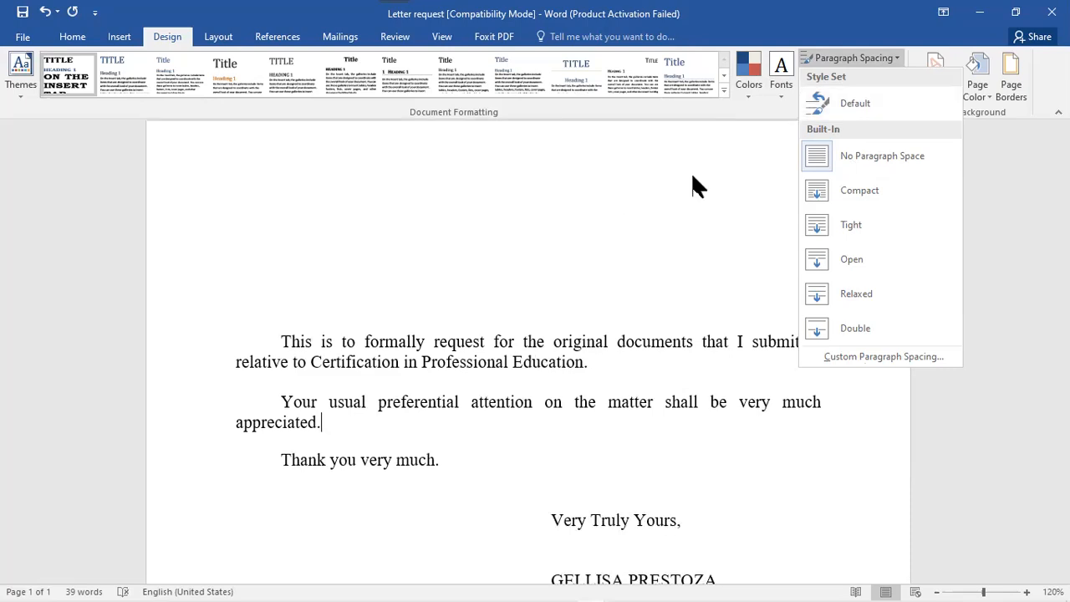
{"action": "left_click", "coordinate": [842, 77]}
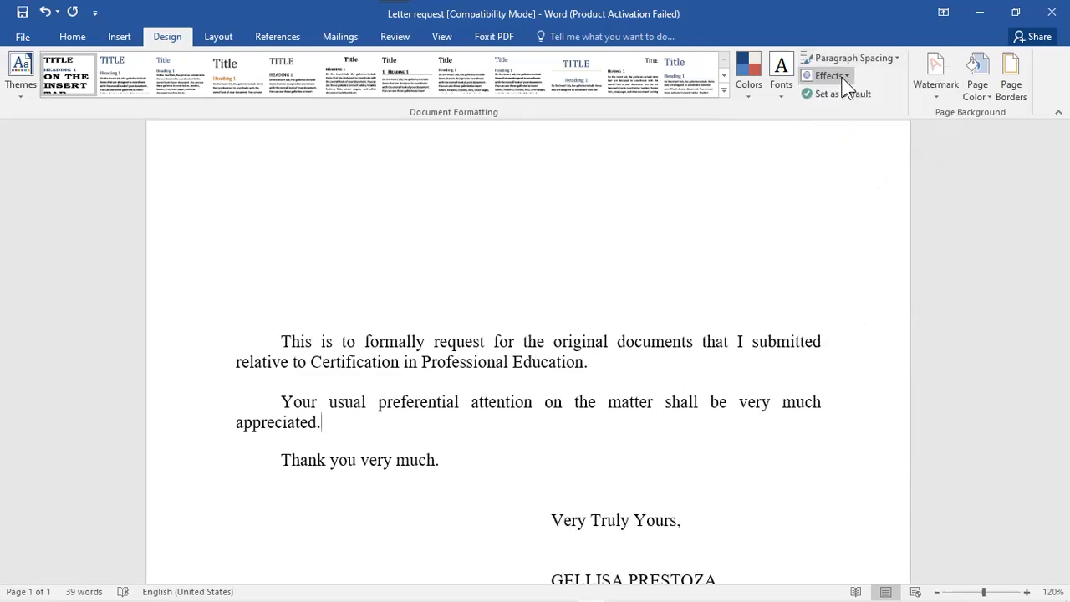
{"action": "left_click", "coordinate": [841, 77]}
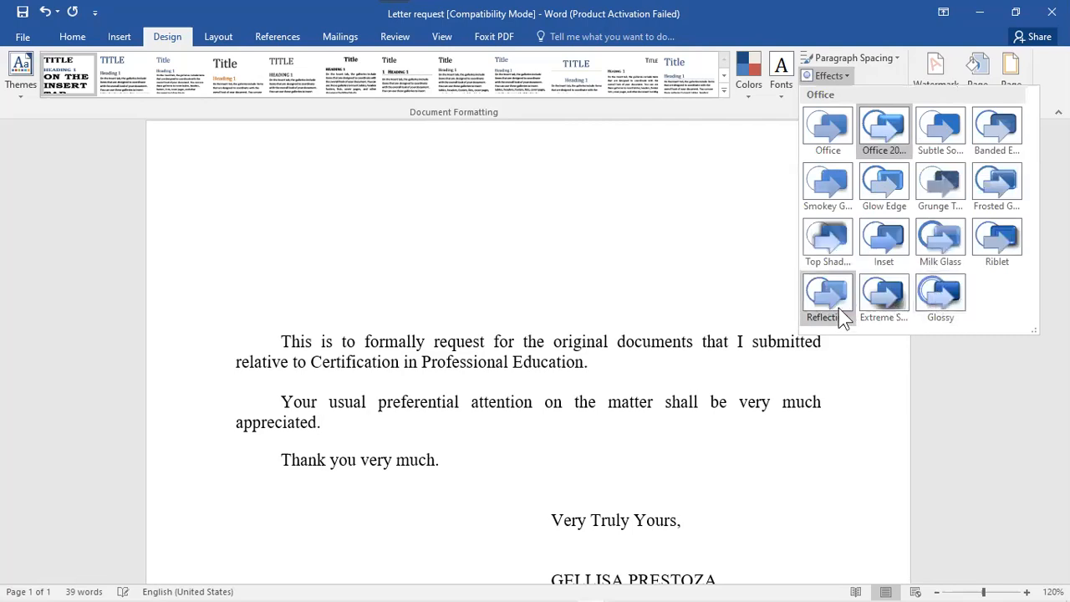
{"action": "left_click", "coordinate": [981, 270]}
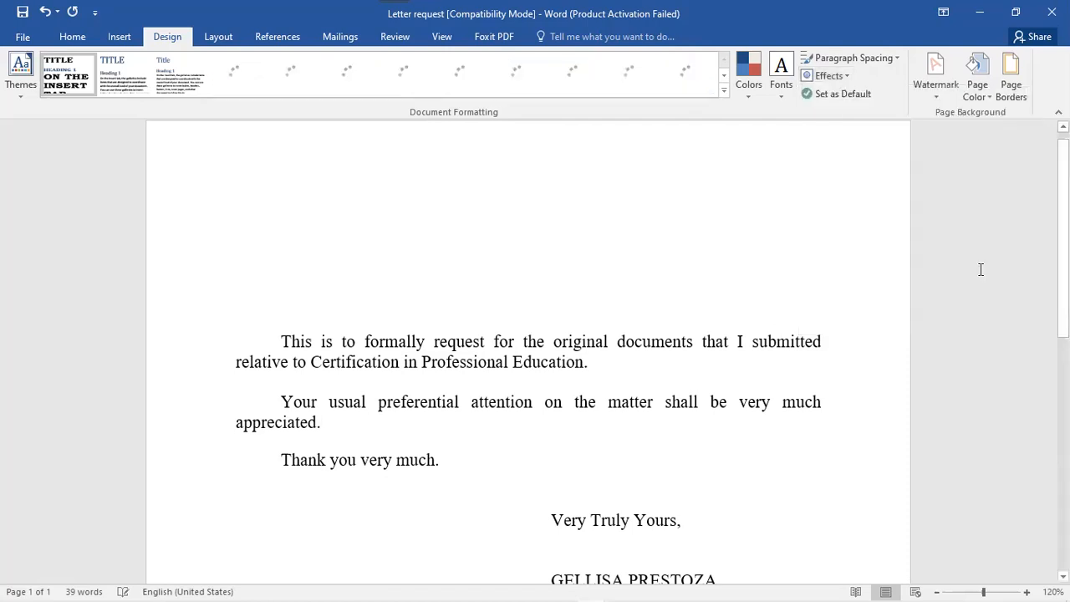
{"action": "mouse_move", "coordinate": [1063, 243]}
{"action": "left_mouse_down"}
{"action": "mouse_move", "coordinate": [1063, 271]}
{"action": "mouse_move", "coordinate": [1063, 233]}
{"action": "left_mouse_up"}
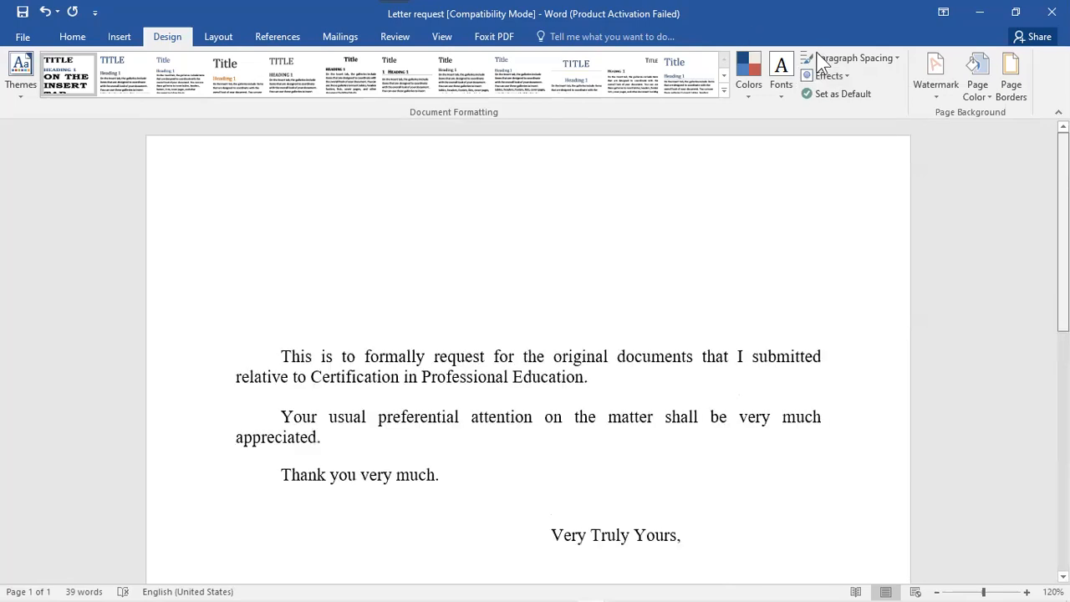
- Apply a custom diagonal text watermark reading 'DRAFT ONLY' in place of ASAP
{"action": "left_click", "coordinate": [938, 84]}
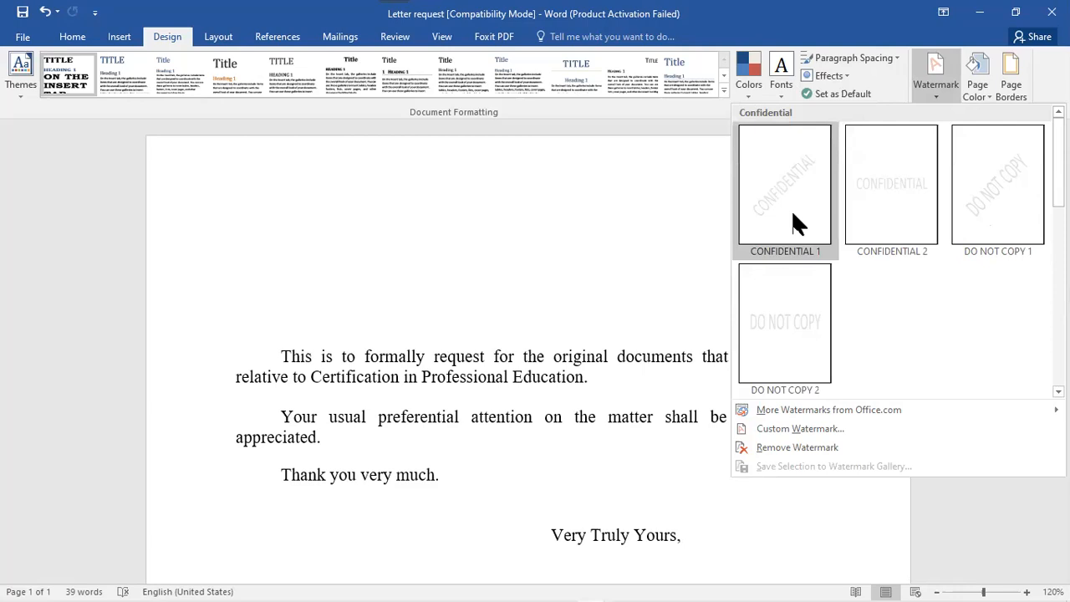
{"action": "left_click", "coordinate": [805, 428]}
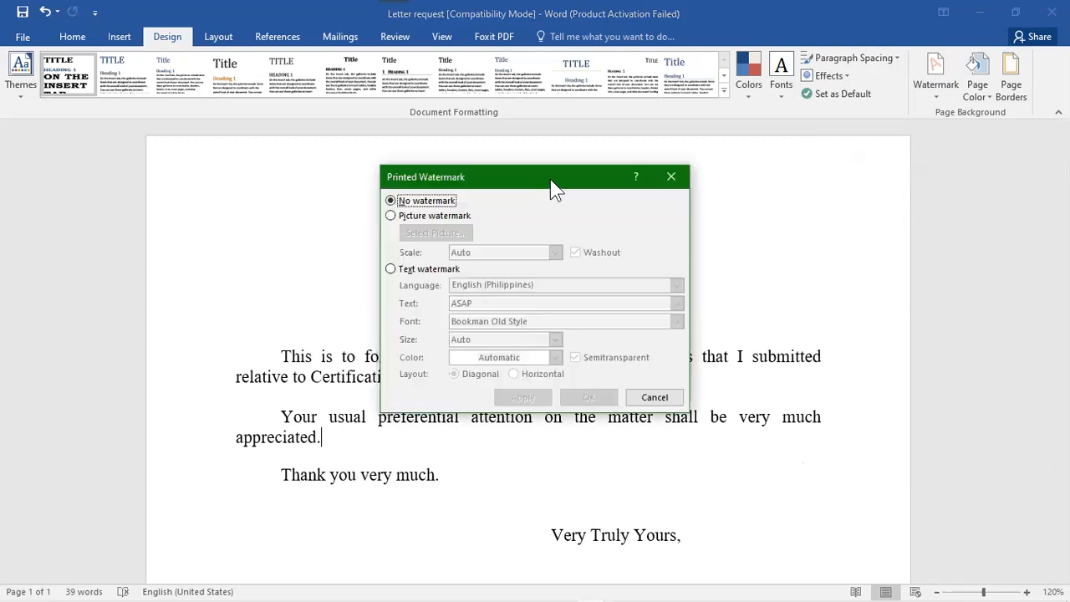
{"action": "left_click_drag", "start_coordinate": [559, 180], "coordinate": [742, 185]}
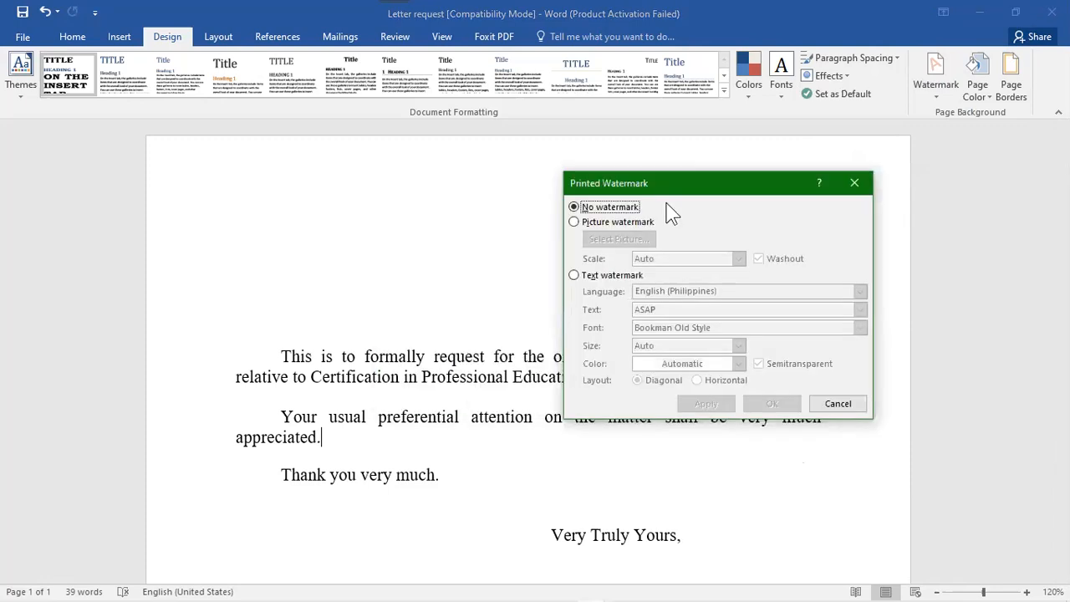
{"action": "left_click", "coordinate": [574, 223]}
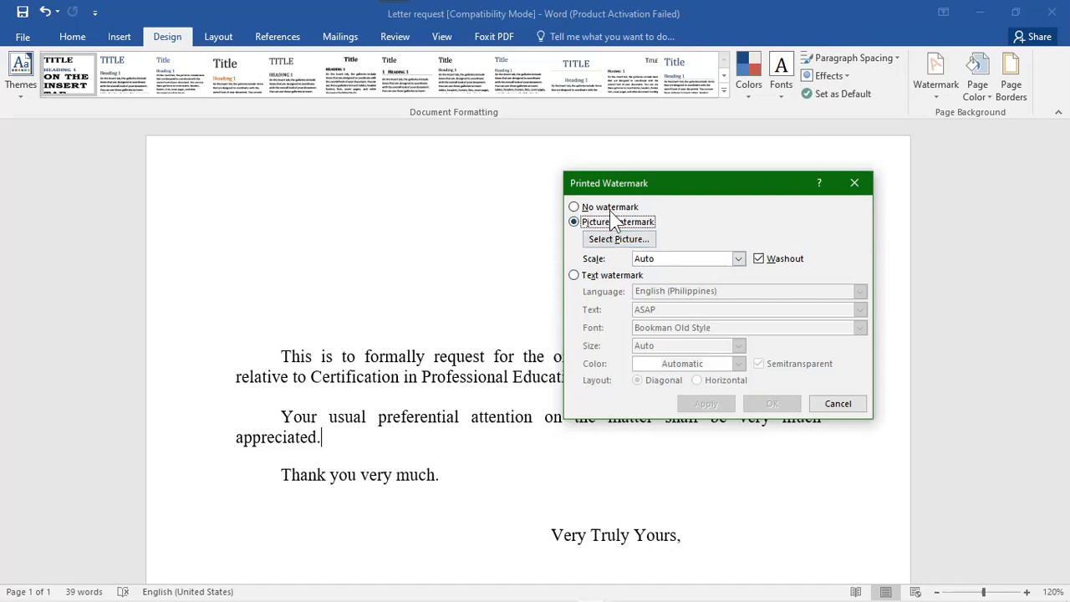
{"action": "left_click", "coordinate": [574, 276]}
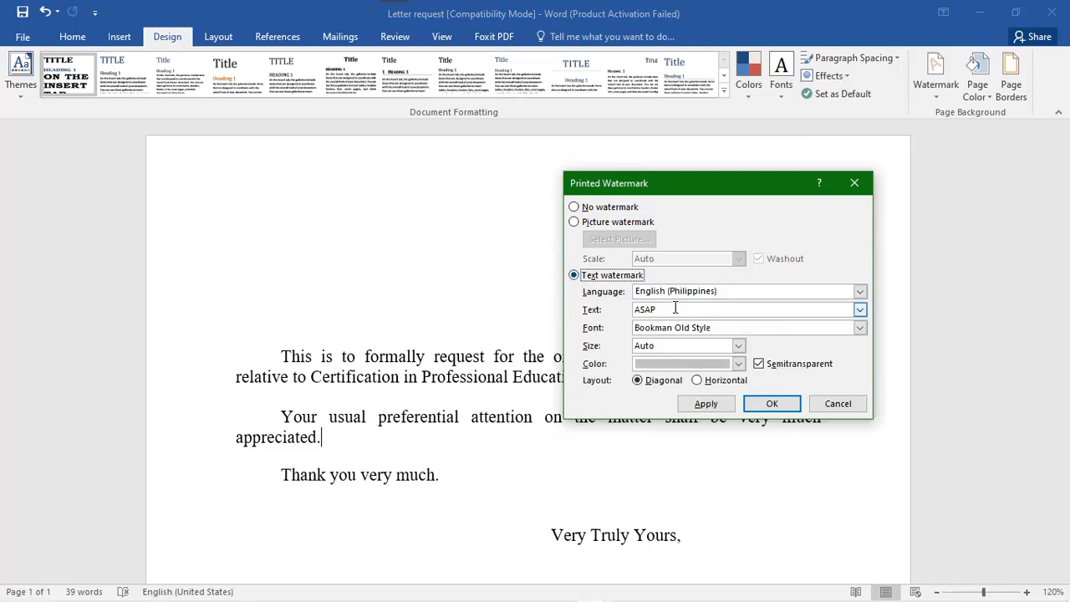
{"action": "left_click_drag", "start_coordinate": [674, 309], "coordinate": [623, 315]}
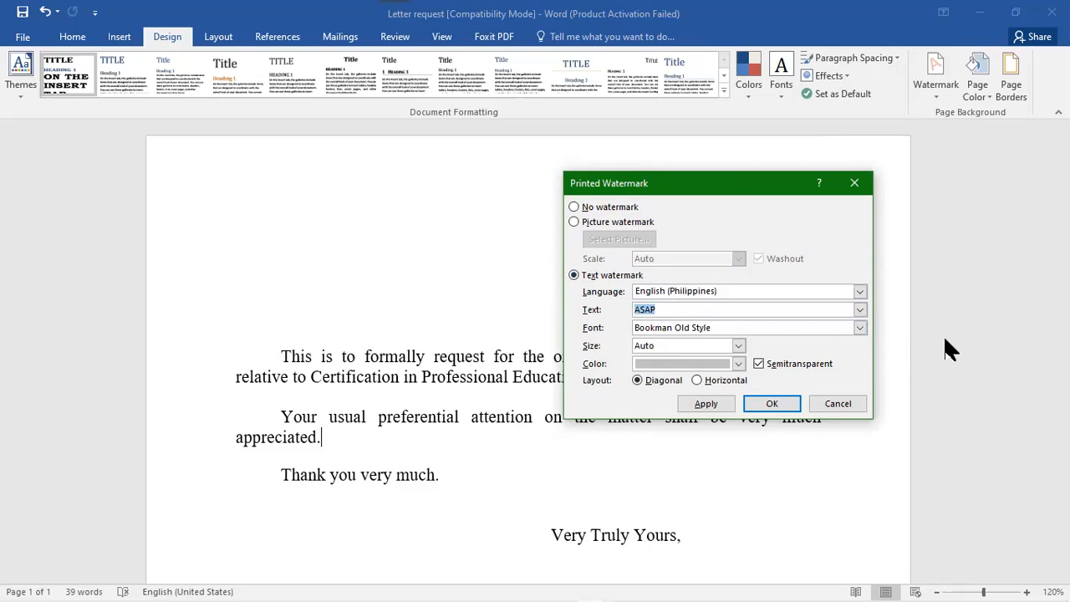
{"action": "type", "text": "DRAFT ONLY"}
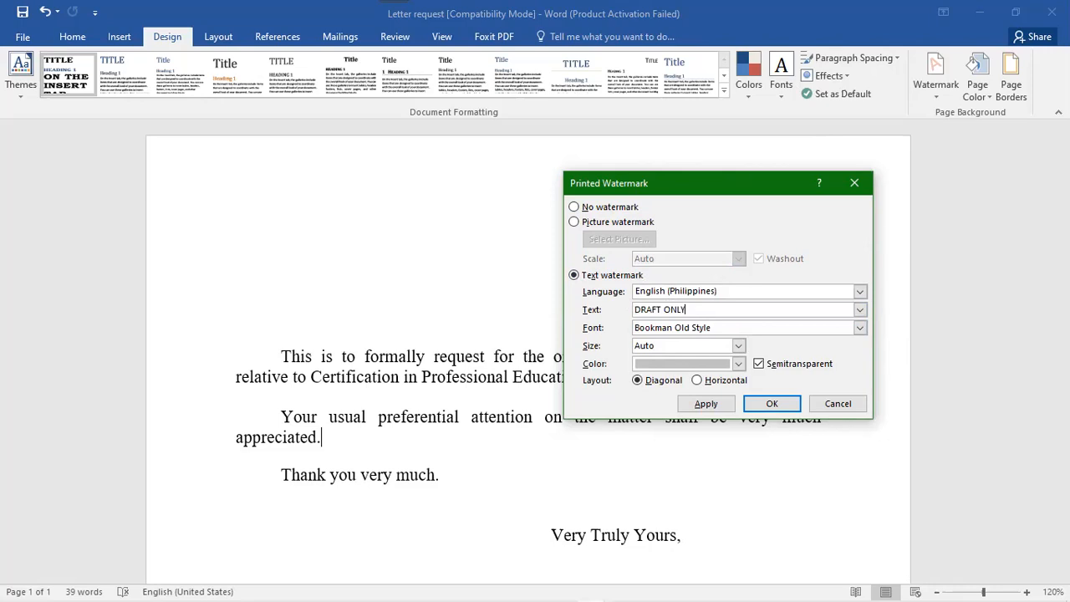
{"action": "left_click", "coordinate": [706, 404]}
{"action": "left_click", "coordinate": [838, 408]}
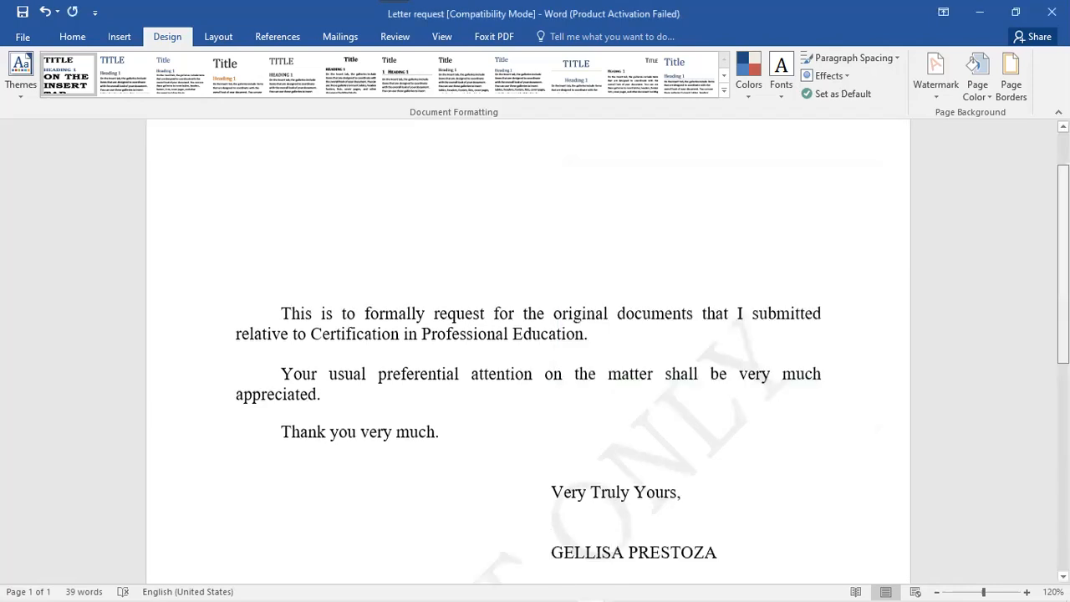
{"action": "scroll", "coordinate": [528, 351], "scroll_direction": "down", "scroll_amount": 5}
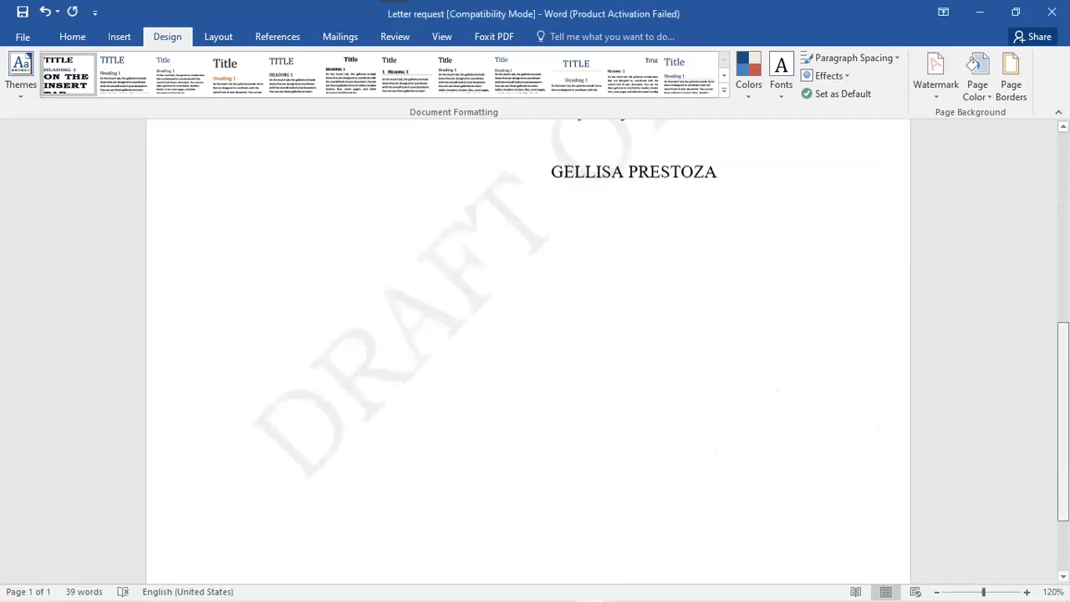
{"action": "scroll", "coordinate": [529, 351], "scroll_direction": "up", "scroll_amount": 4}
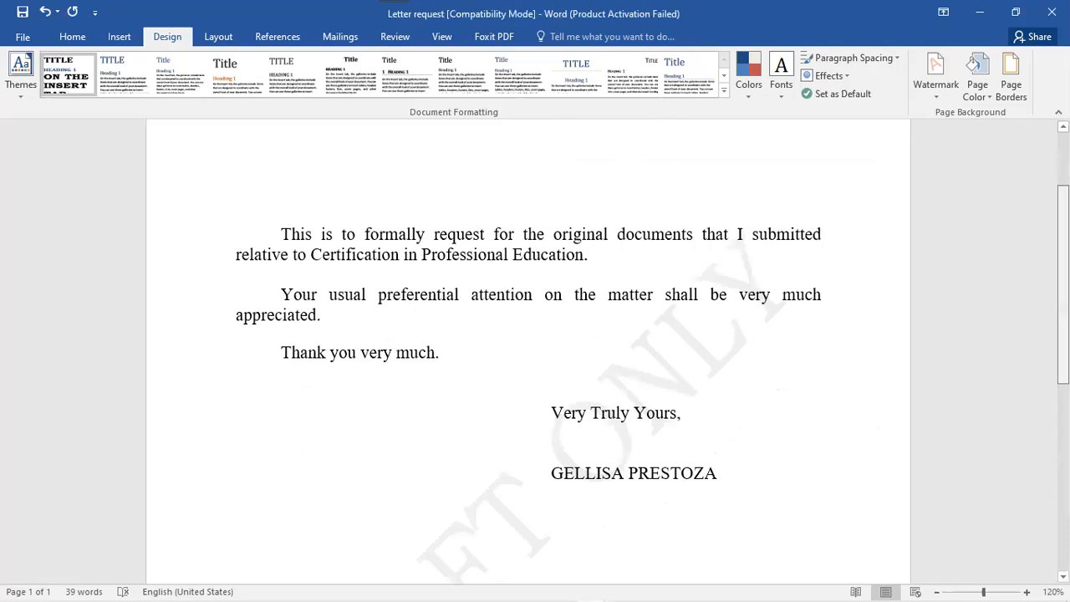
{"action": "scroll", "coordinate": [1034, 347], "scroll_direction": "down", "scroll_amount": 4}
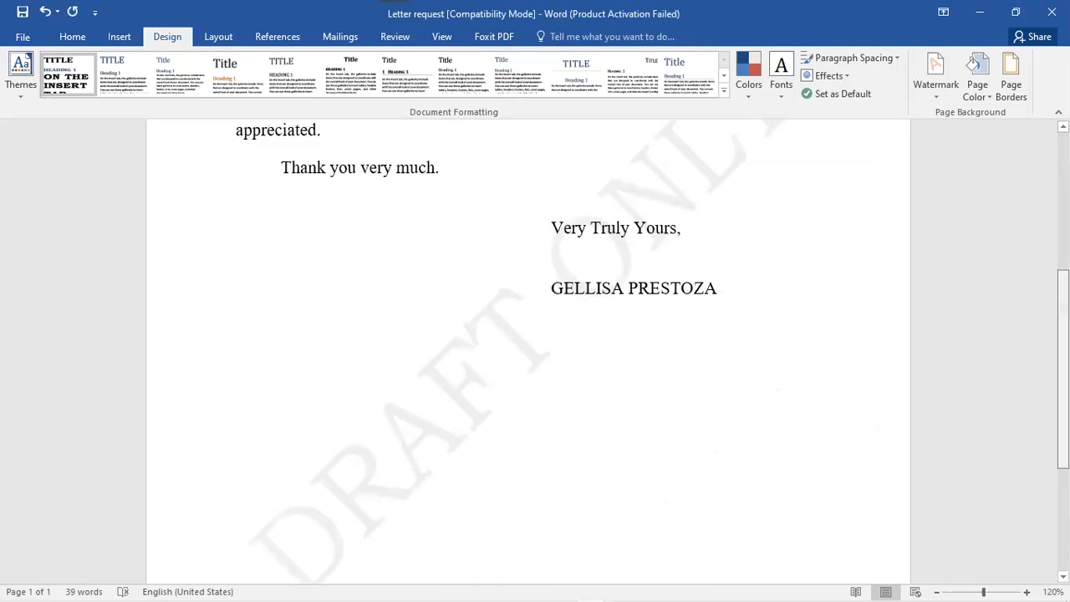
{"action": "scroll", "coordinate": [1042, 268], "scroll_direction": "down", "scroll_amount": 2}
{"action": "scroll", "coordinate": [1041, 268], "scroll_direction": "up", "scroll_amount": 4}
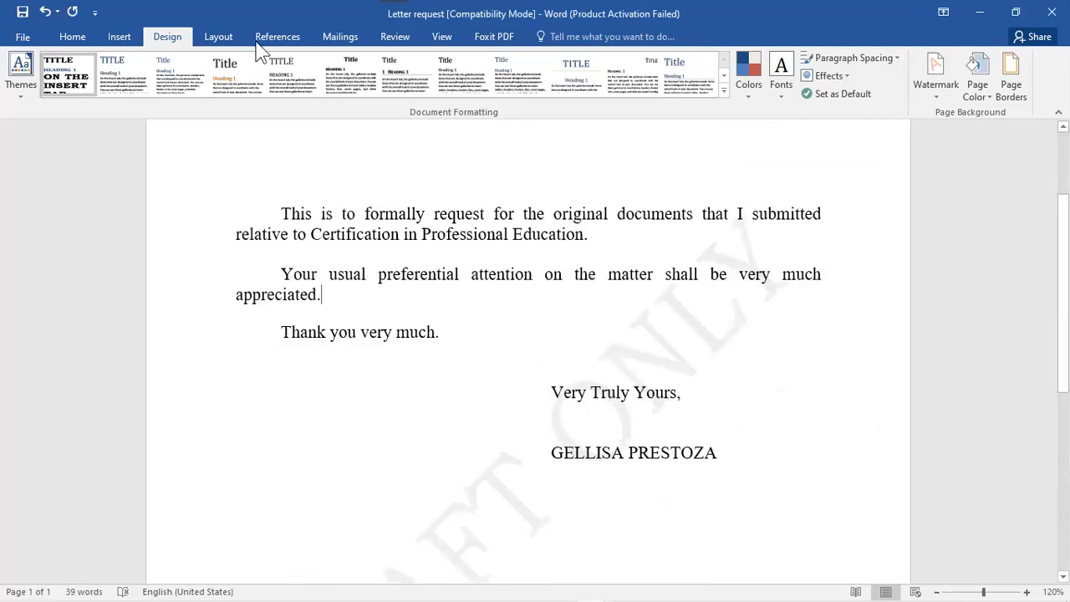
- Glance at the Page Color choices, then open Page Borders, set to None for the whole document
{"action": "left_click", "coordinate": [989, 94]}
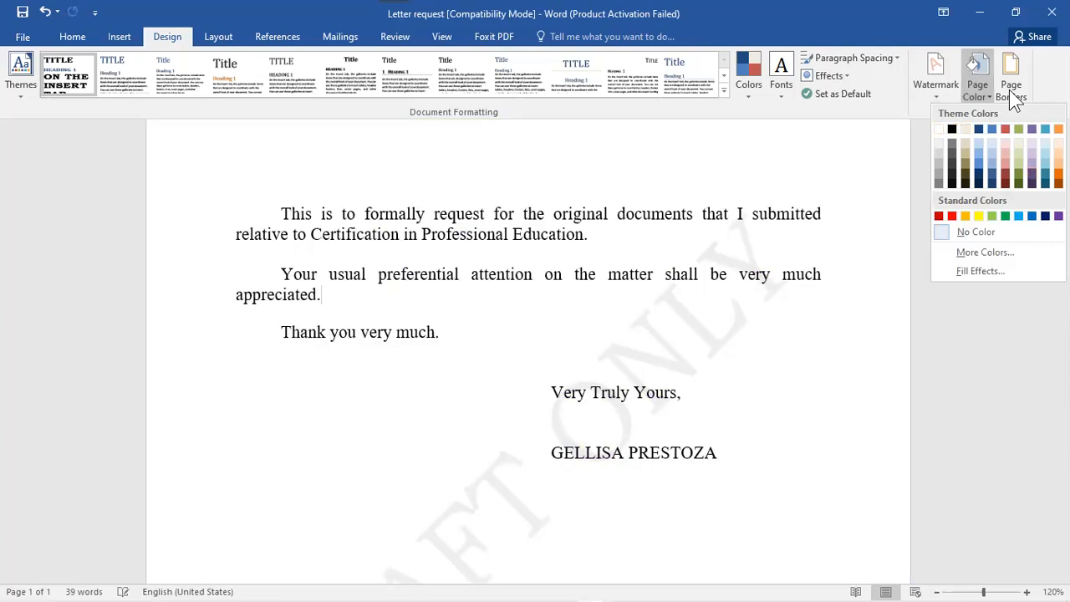
{"action": "left_click", "coordinate": [1012, 90]}
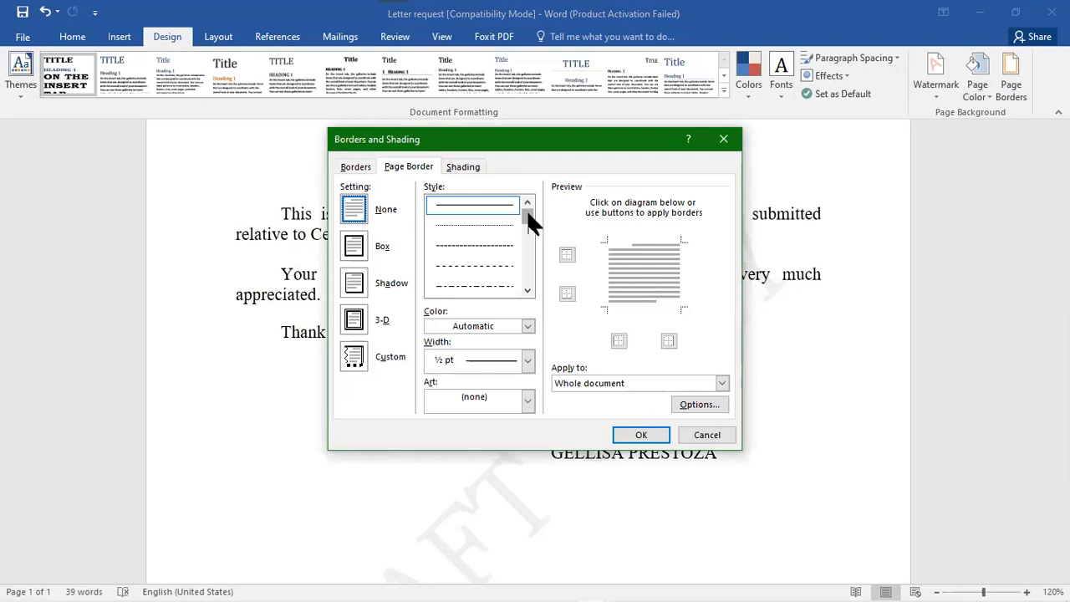
- Browse page border styles, colours and art borders, then cancel without applying a border
{"action": "left_click", "coordinate": [533, 239]}
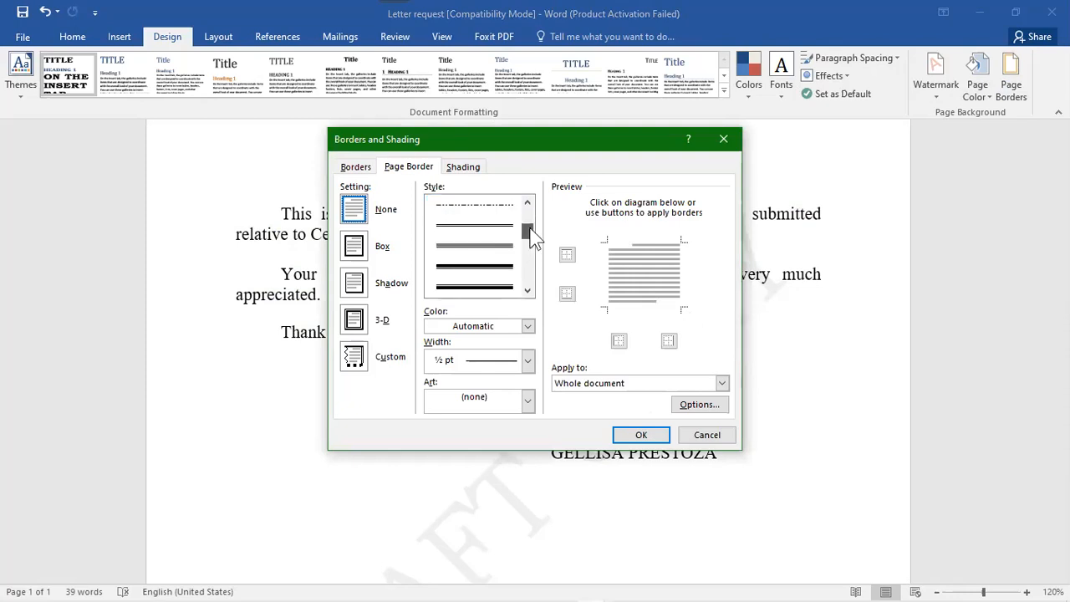
{"action": "left_click", "coordinate": [528, 214]}
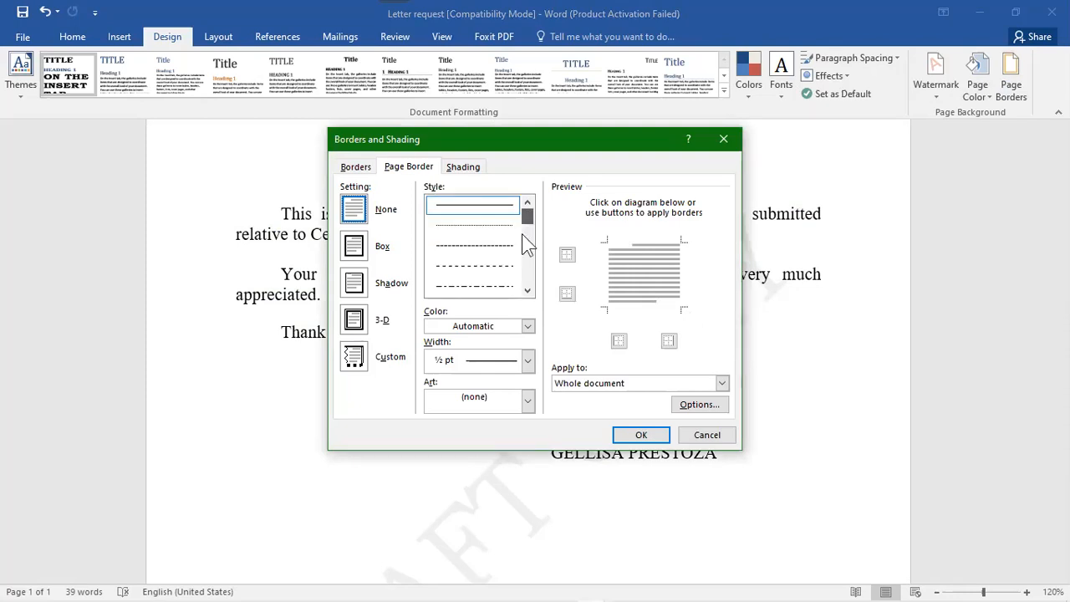
{"action": "left_click", "coordinate": [528, 327]}
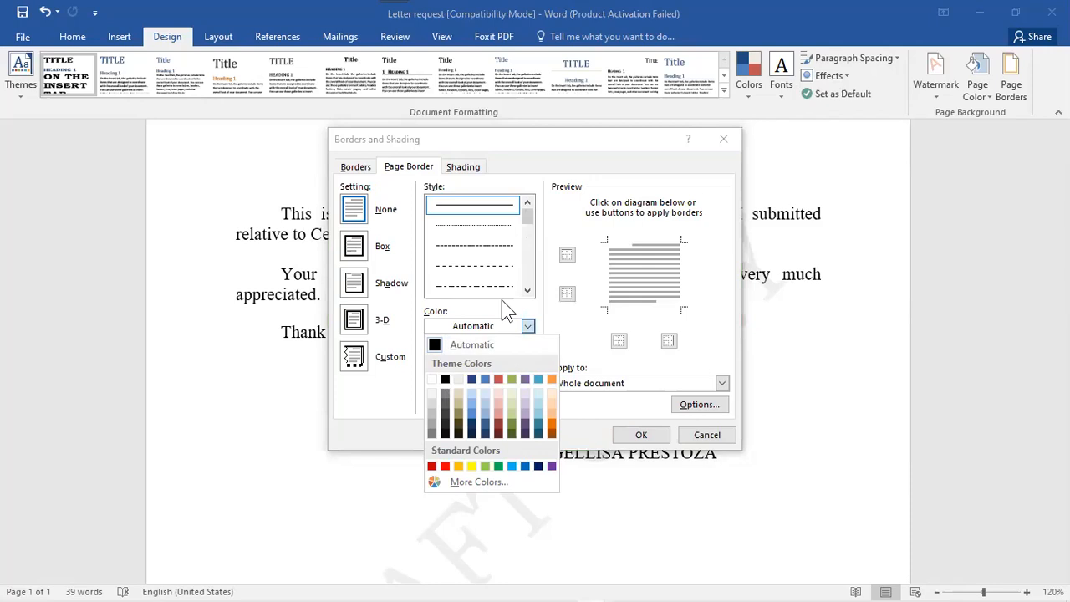
{"action": "key", "text": "Escape"}
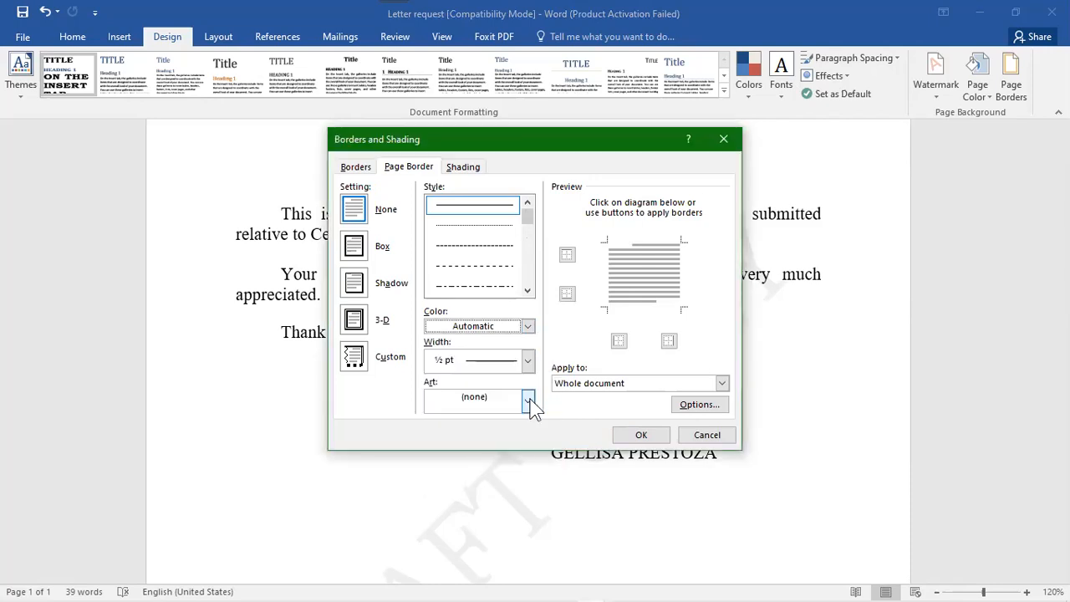
{"action": "left_click", "coordinate": [529, 401]}
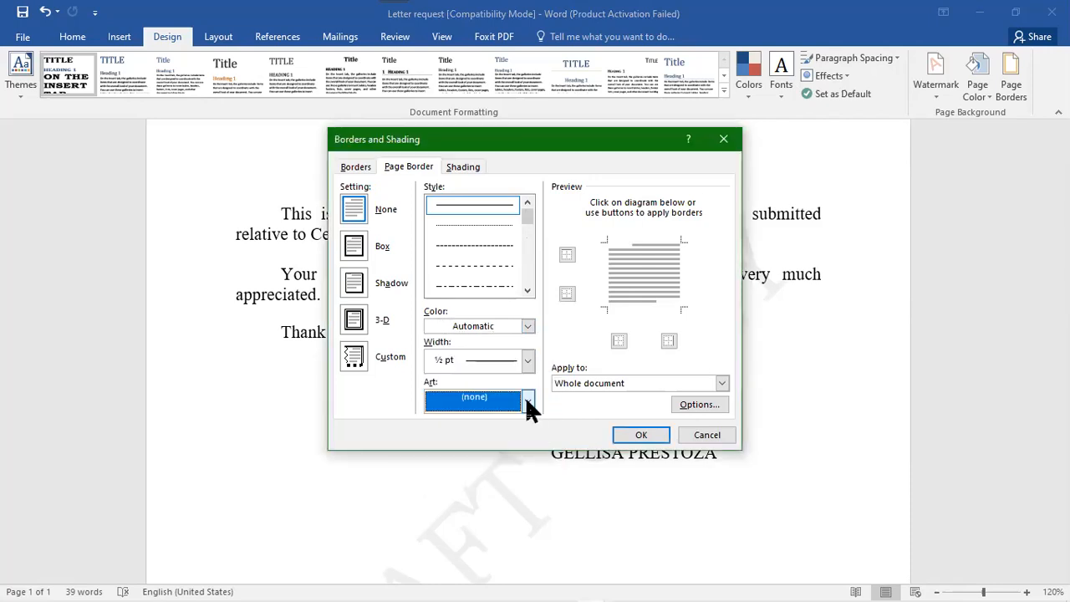
{"action": "left_click", "coordinate": [529, 407]}
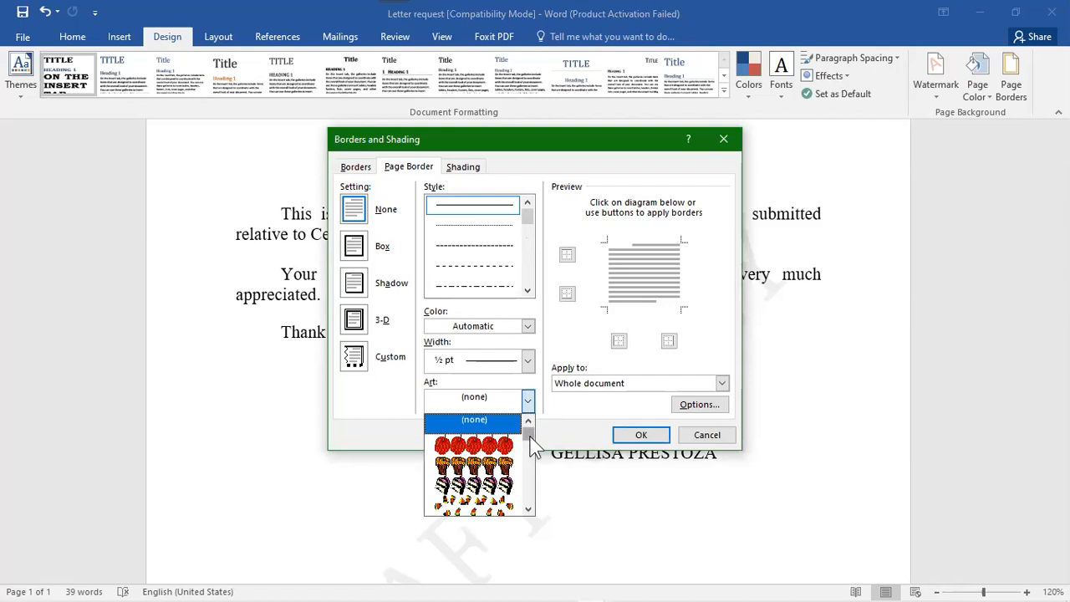
{"action": "left_click_drag", "start_coordinate": [529, 449], "coordinate": [532, 418]}
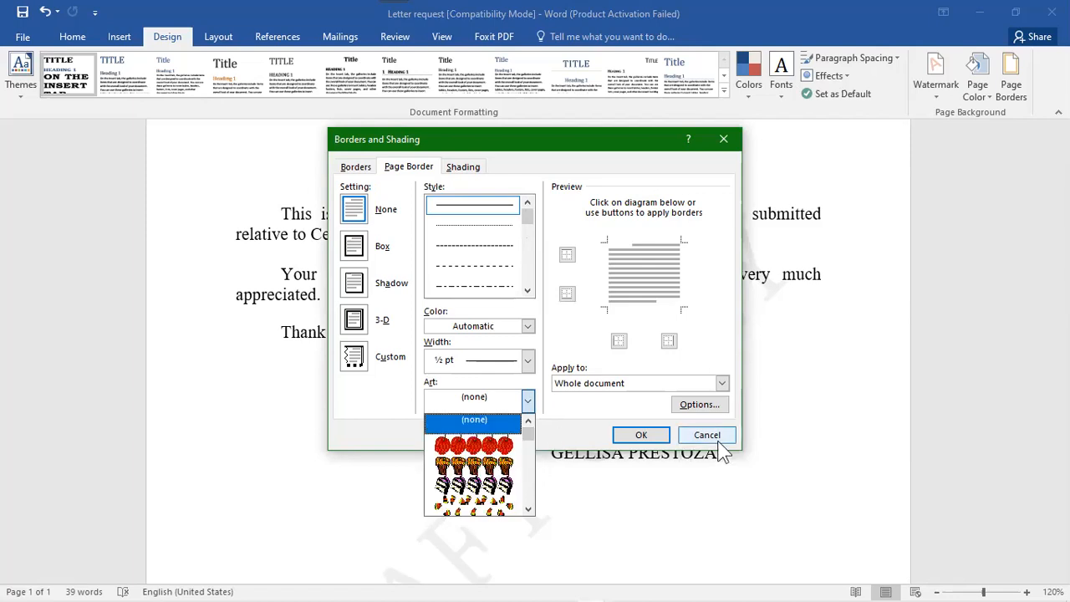
{"action": "key", "text": "Escape"}
{"action": "key", "text": "Escape"}
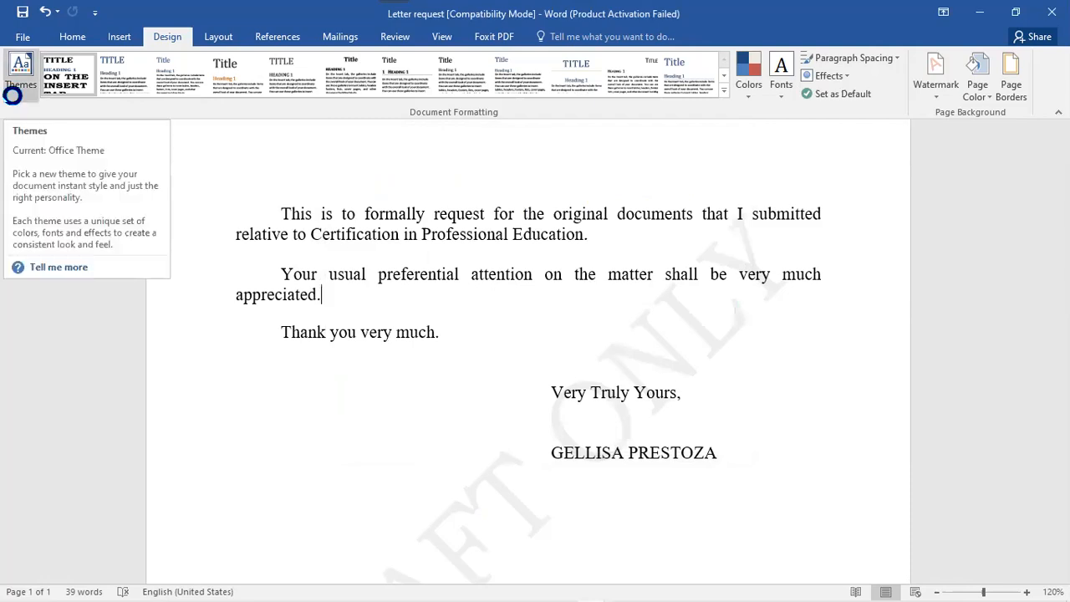
- Switch the ribbon to the Layout tab's page layout commands
{"action": "left_click", "coordinate": [217, 38]}
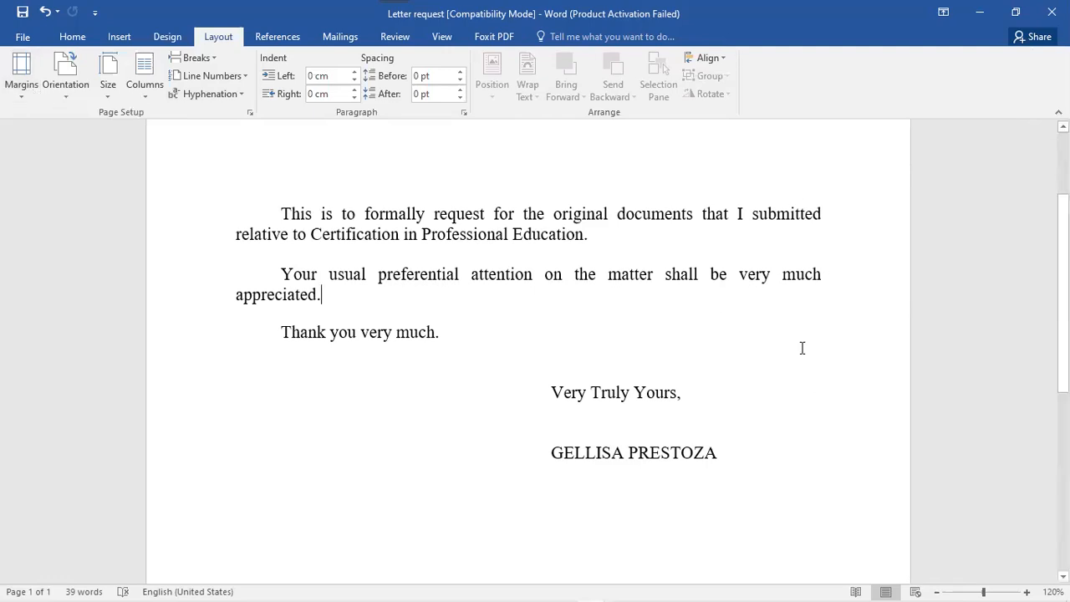
- Review the Margins and Orientation presets unchanged, then show the paper size list (Letter, Legal, A4)
{"action": "left_click", "coordinate": [844, 334]}
{"action": "left_click", "coordinate": [18, 85]}
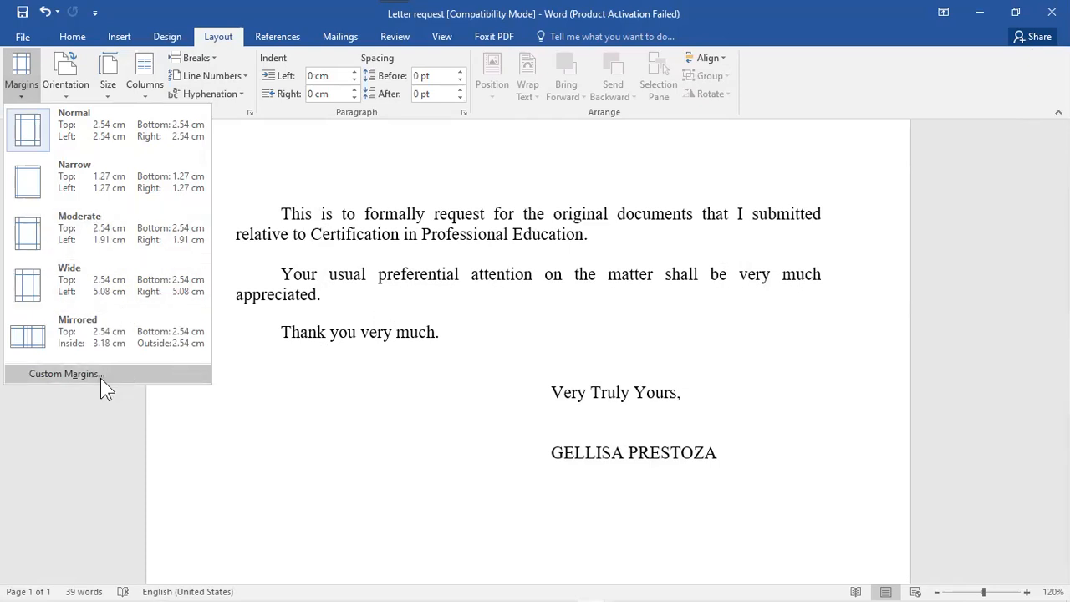
{"action": "left_click", "coordinate": [66, 77]}
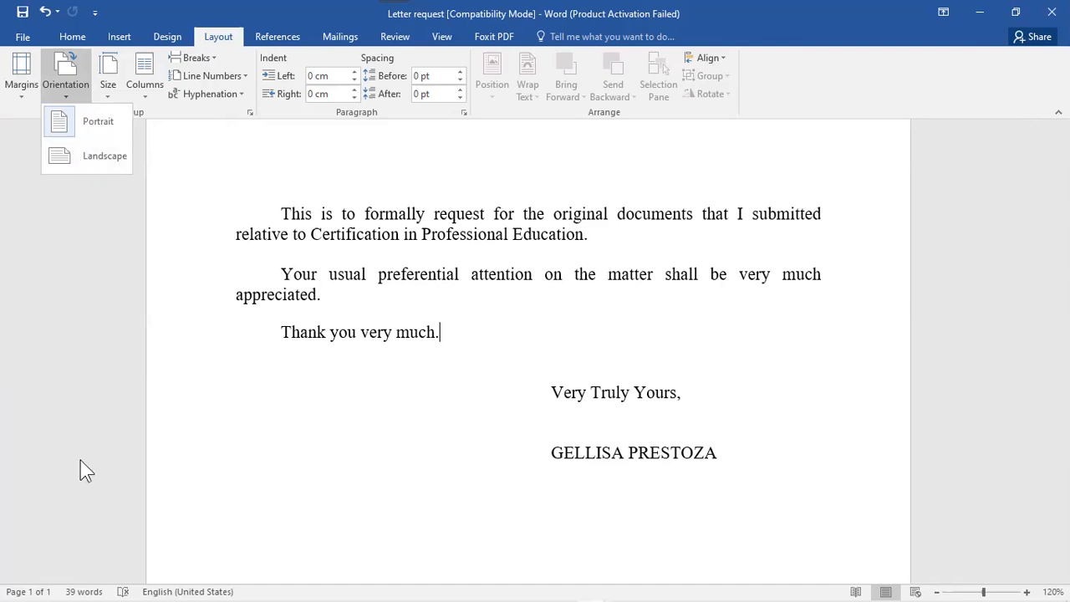
{"action": "left_click", "coordinate": [112, 92]}
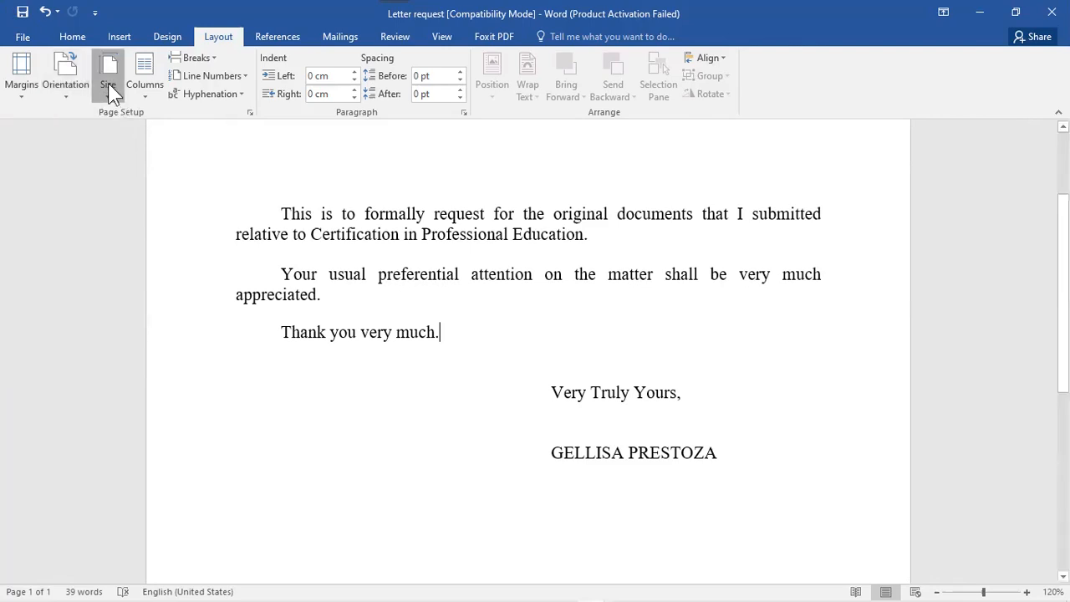
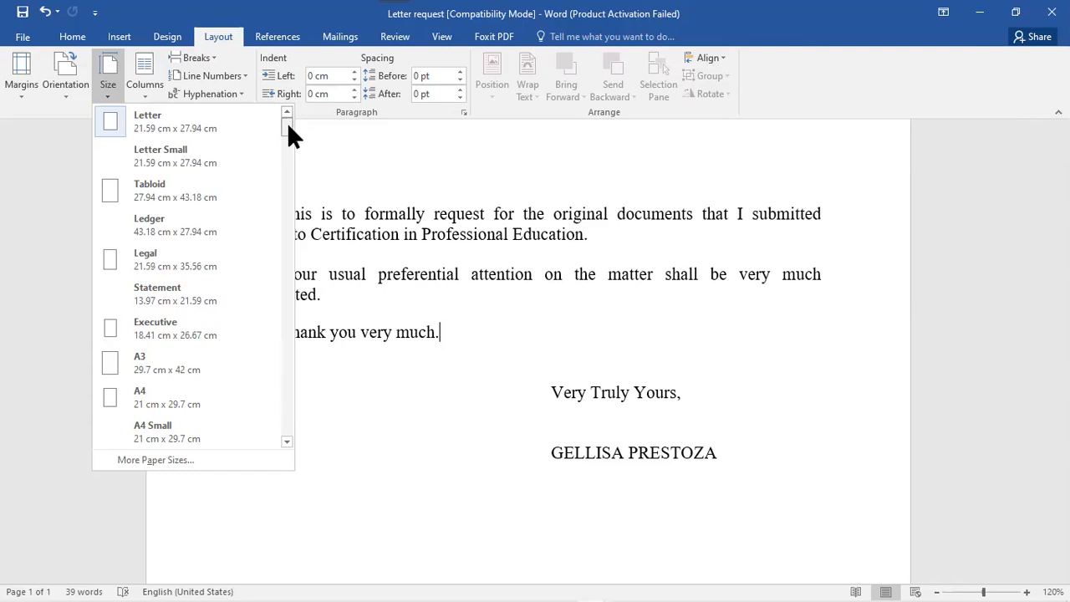
- Look through the column layouts and page/section break options without changing anything
{"action": "left_click_drag", "start_coordinate": [287, 132], "coordinate": [286, 118]}
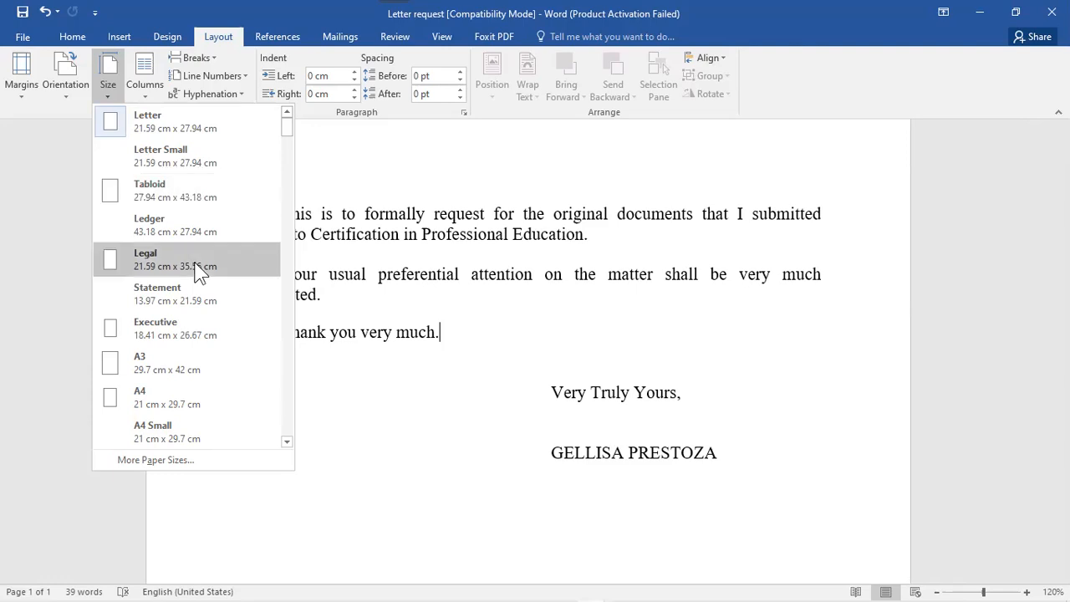
{"action": "left_click", "coordinate": [144, 90]}
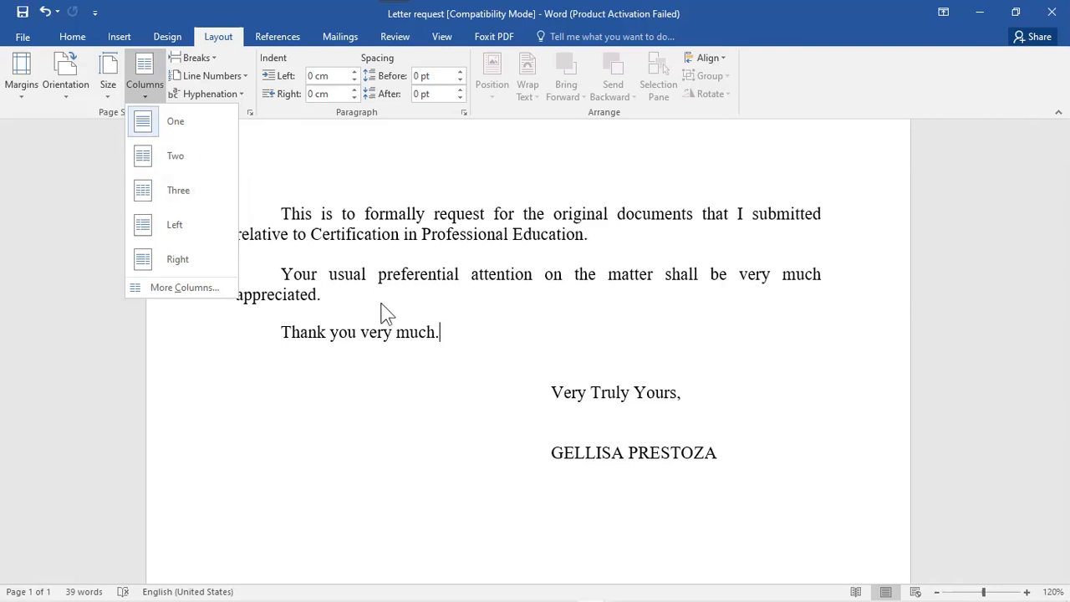
{"action": "left_click", "coordinate": [223, 54]}
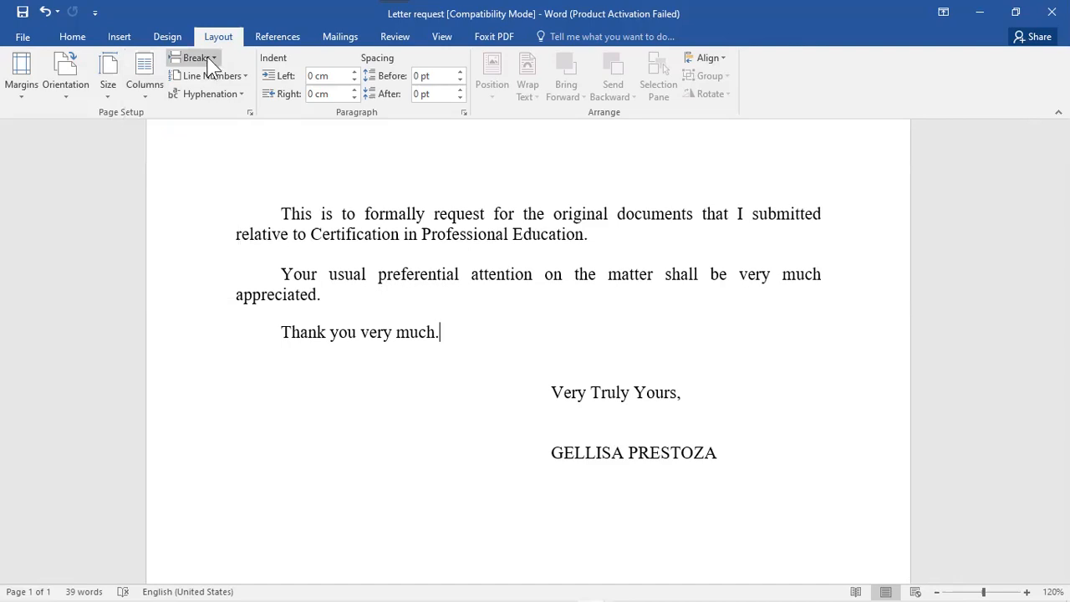
{"action": "left_click", "coordinate": [209, 65]}
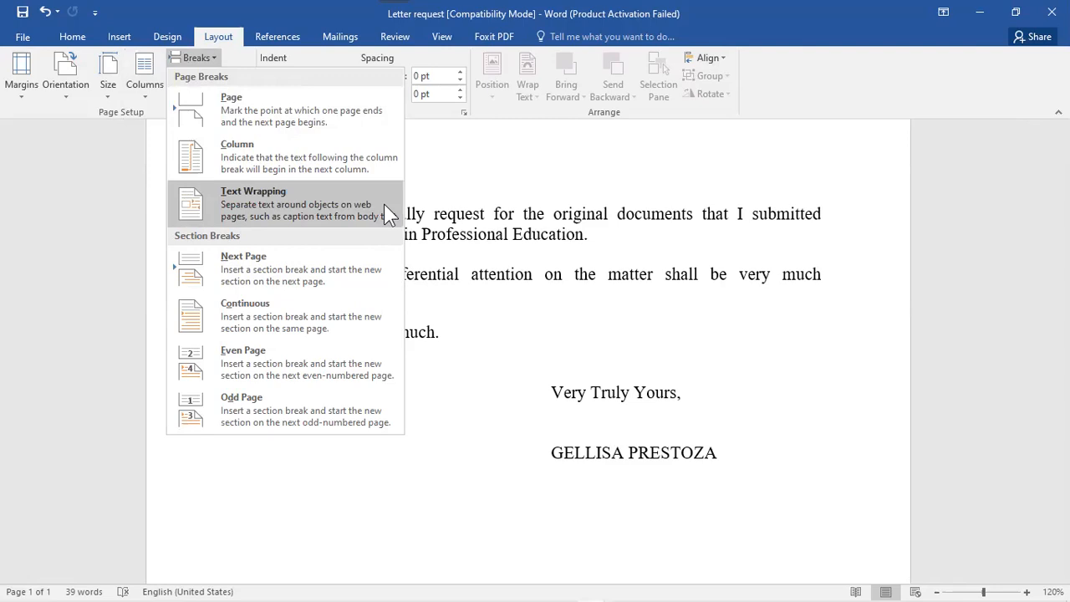
{"action": "key", "text": "Escape"}
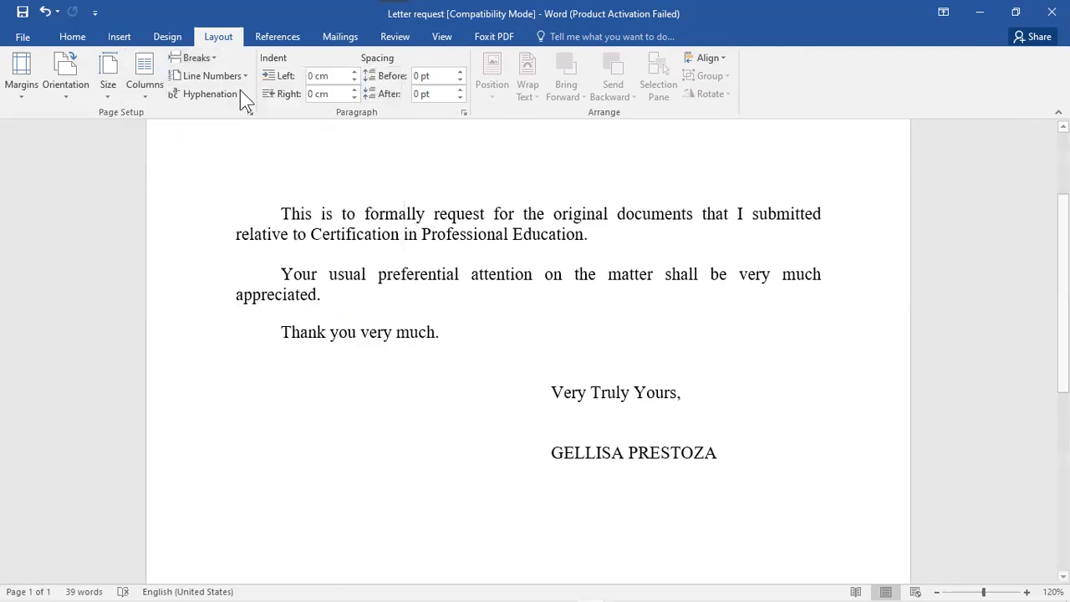
- Try continuous line numbering, then restart-each-page numbering, and undo the changes
{"action": "left_click", "coordinate": [238, 84]}
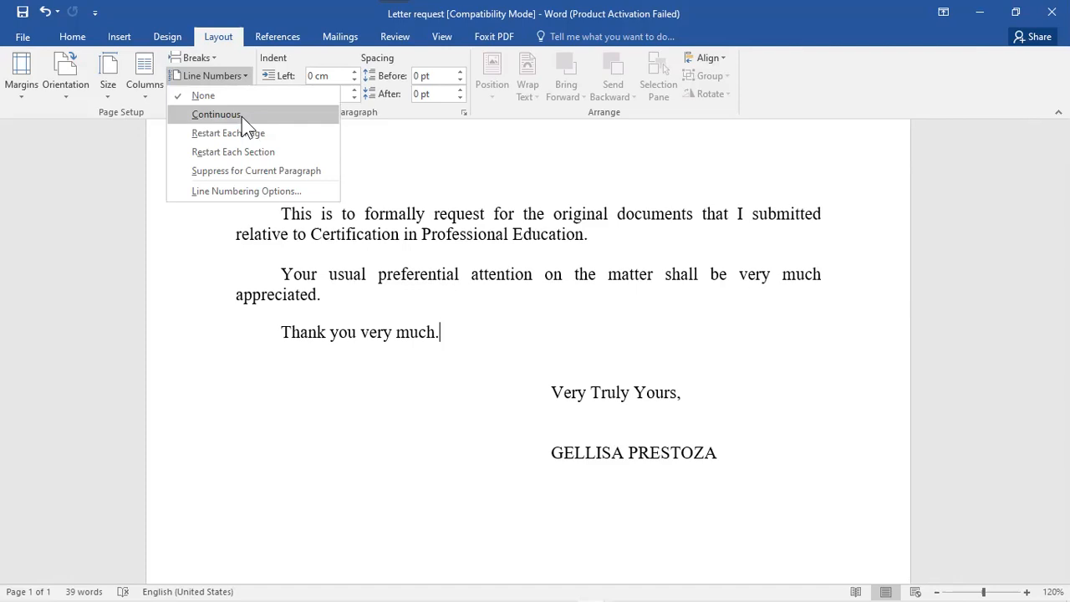
{"action": "left_click", "coordinate": [217, 114]}
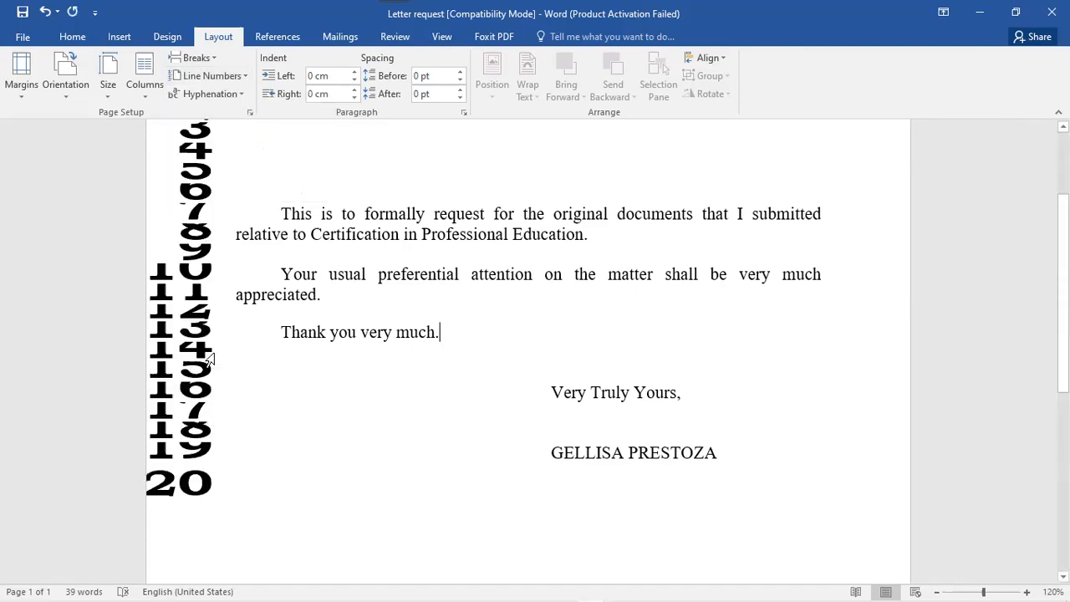
{"action": "left_click", "coordinate": [217, 75]}
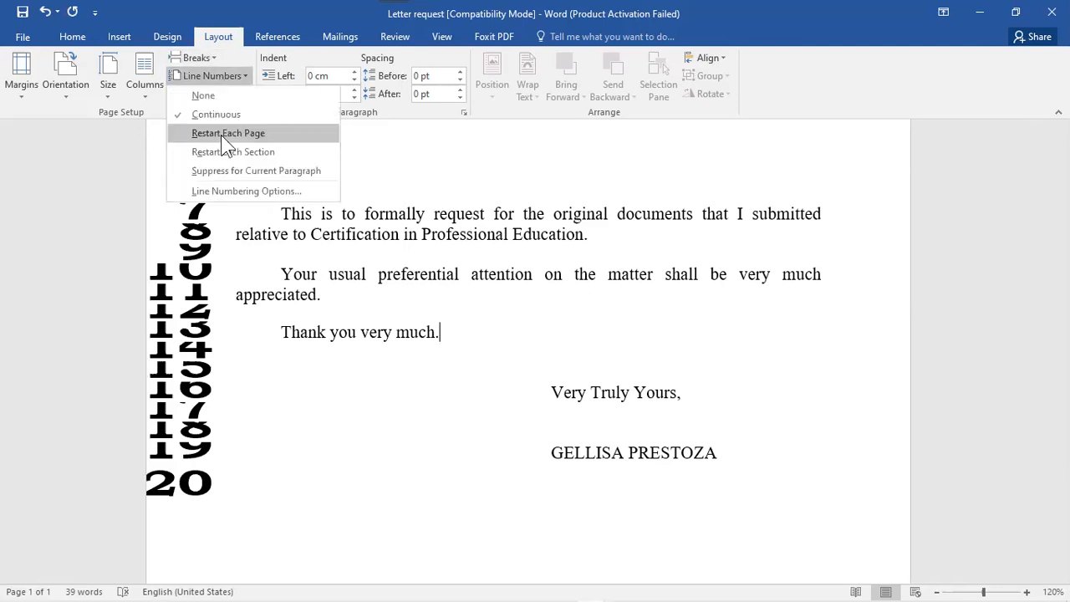
{"action": "left_click", "coordinate": [220, 135]}
{"action": "scroll", "coordinate": [529, 351], "scroll_direction": "up", "scroll_amount": 3}
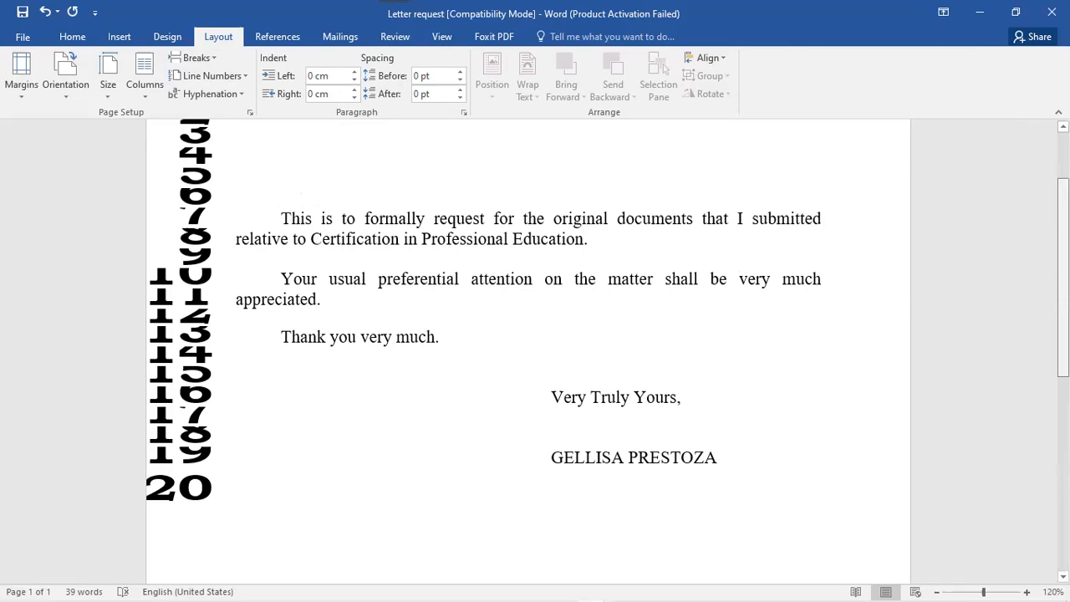
{"action": "scroll", "coordinate": [528, 351], "scroll_direction": "down", "scroll_amount": 9}
{"action": "scroll", "coordinate": [991, 215], "scroll_direction": "up", "scroll_amount": 9}
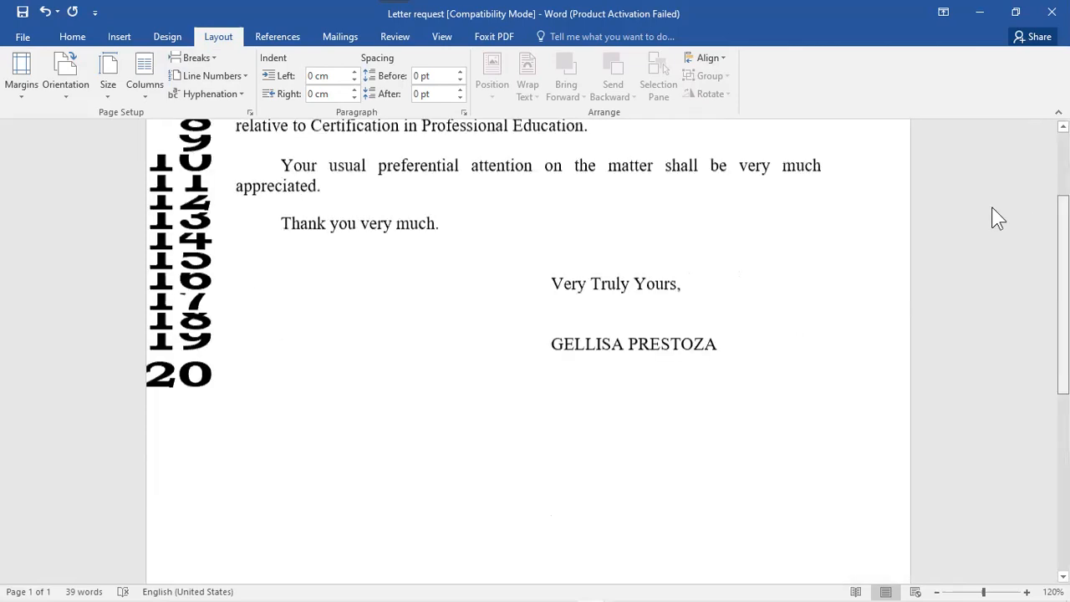
{"action": "left_click", "coordinate": [42, 13]}
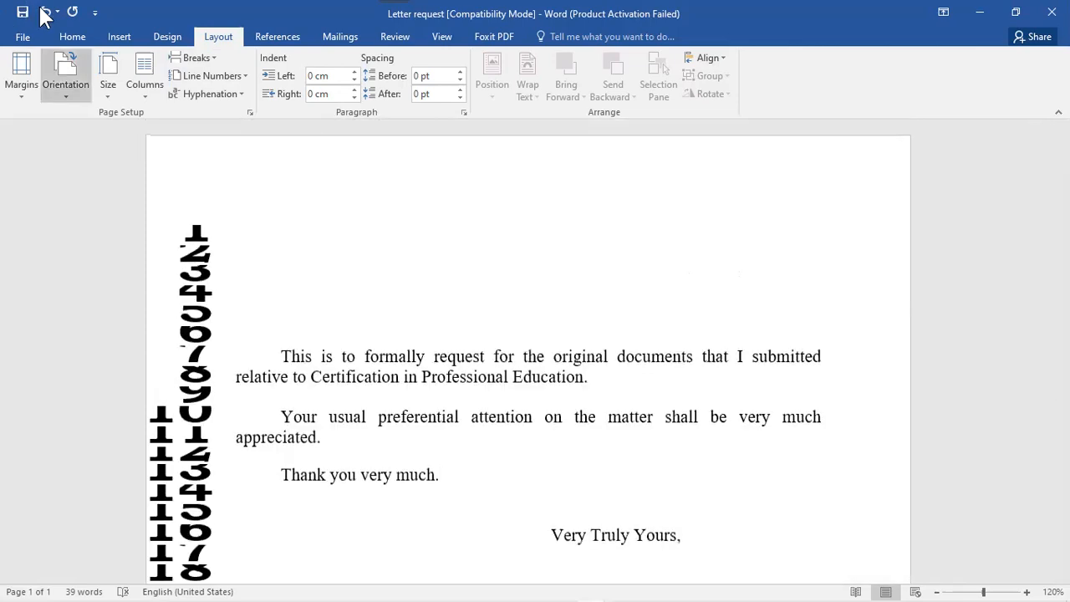
{"action": "left_click", "coordinate": [41, 13]}
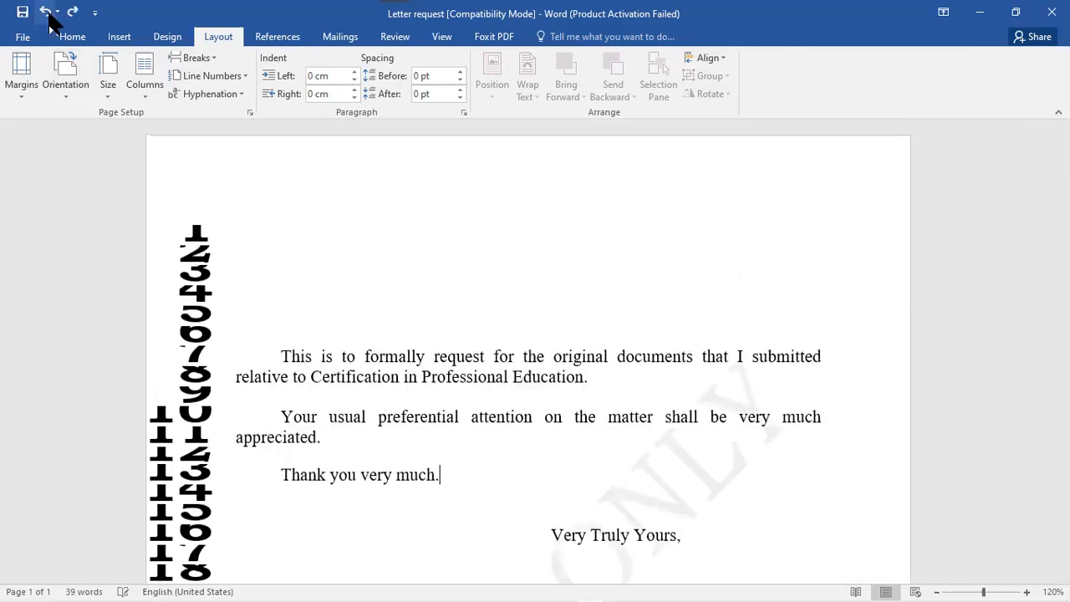
- Try line numbers restarting each section, undo it, and turn line numbering off
{"action": "left_click", "coordinate": [245, 75]}
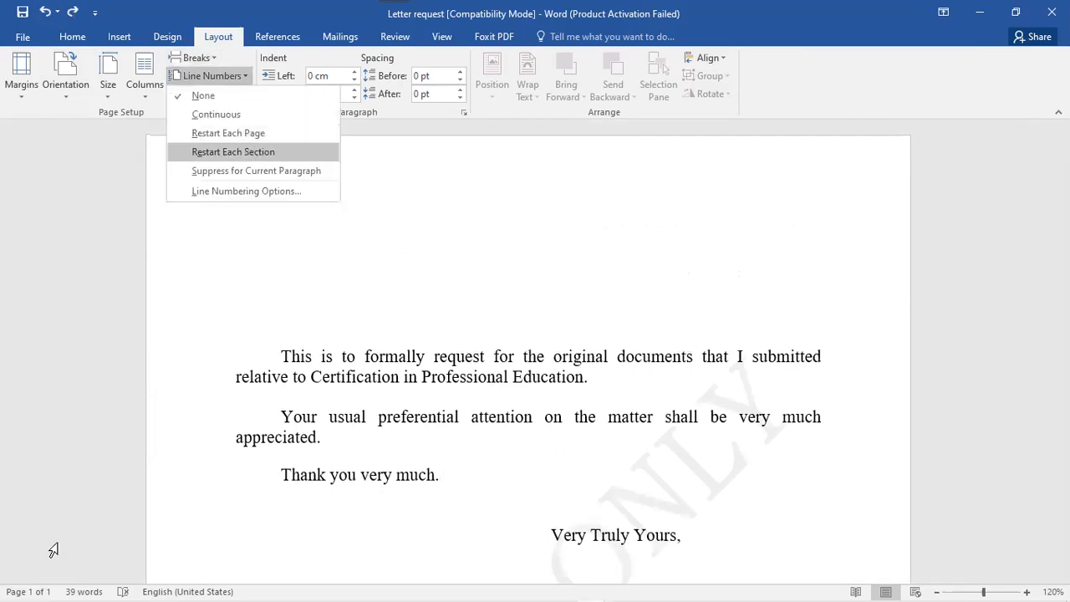
{"action": "key", "text": "Return"}
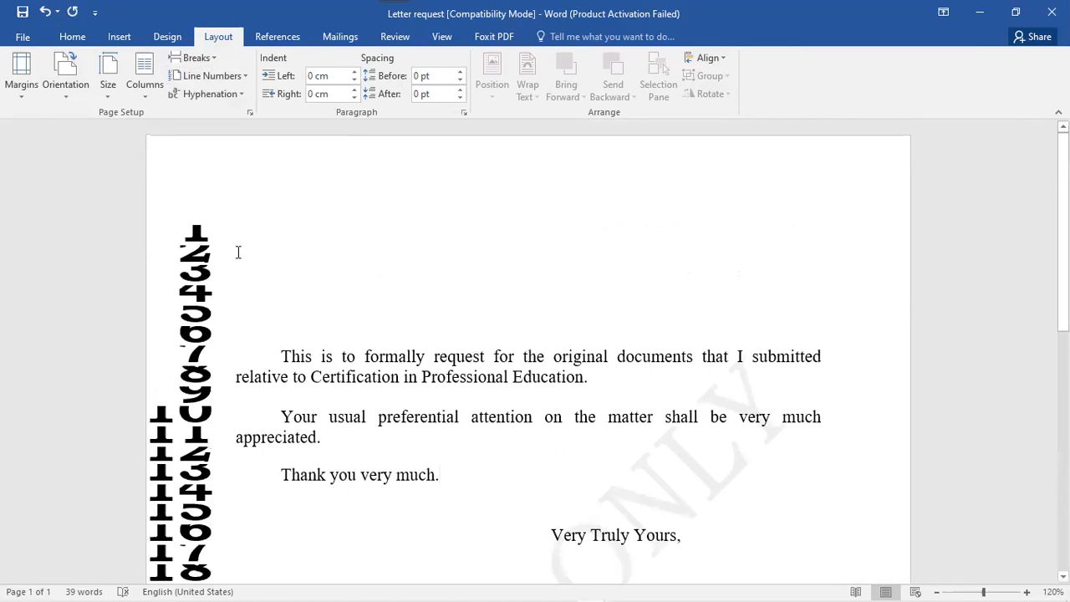
{"action": "left_click", "coordinate": [45, 12]}
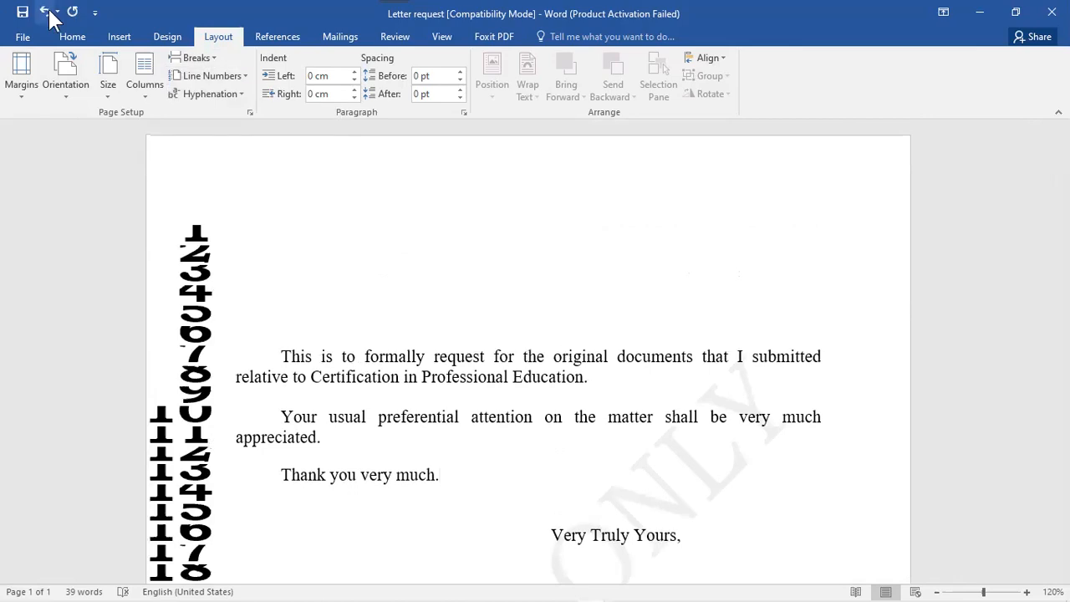
{"action": "left_click", "coordinate": [197, 76]}
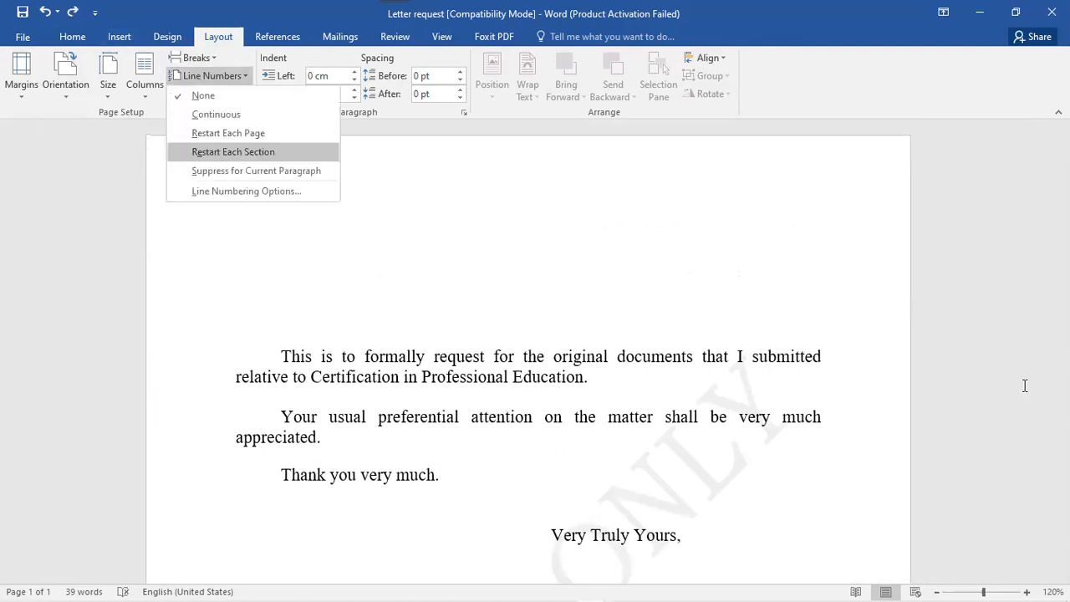
{"action": "key", "text": "Return"}
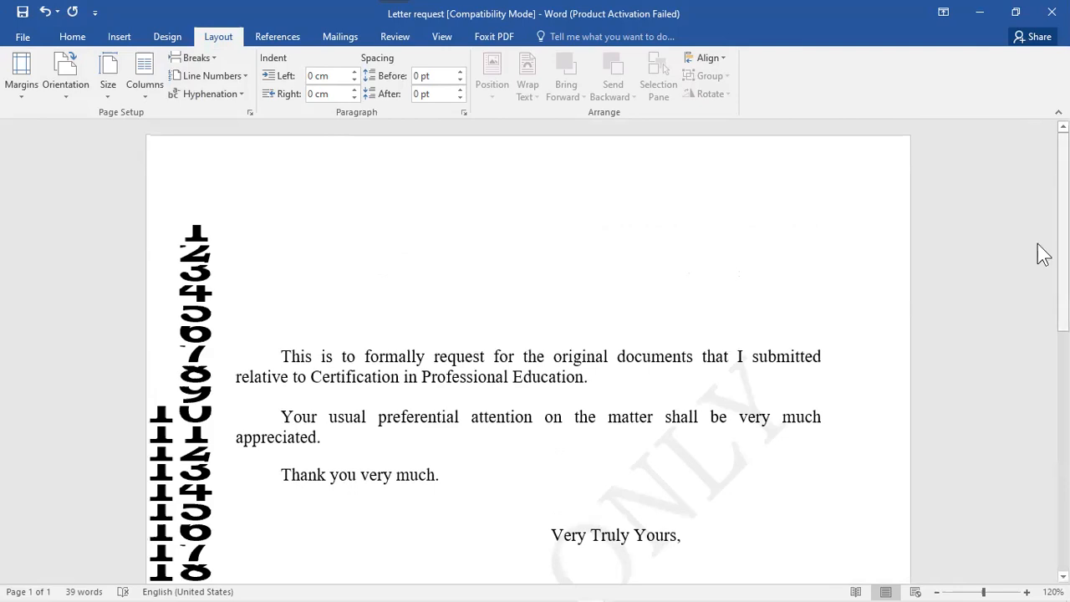
{"action": "left_click", "coordinate": [246, 75]}
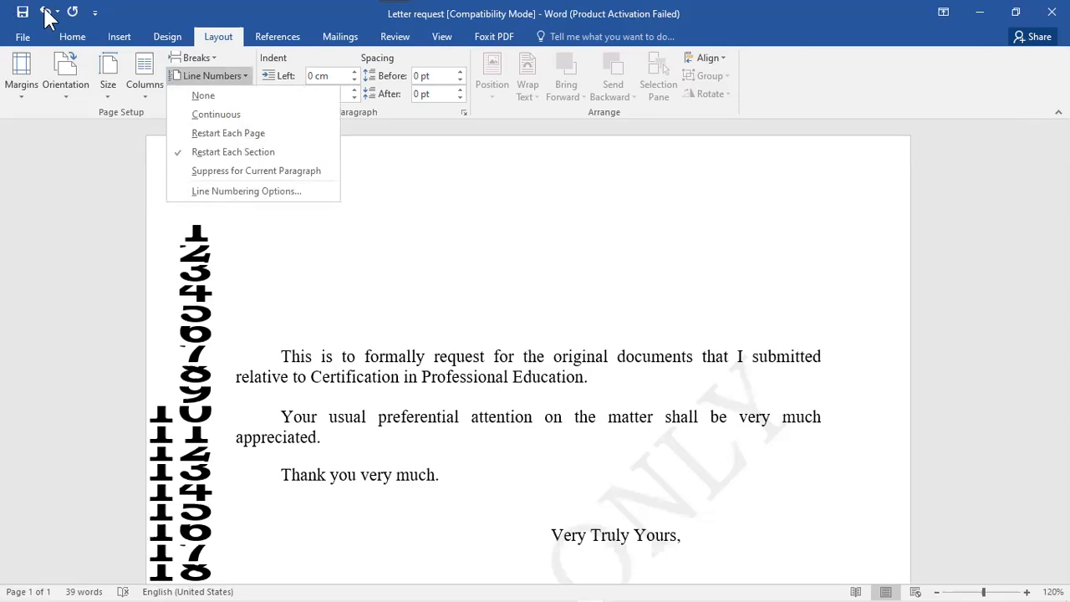
{"action": "left_click", "coordinate": [237, 96]}
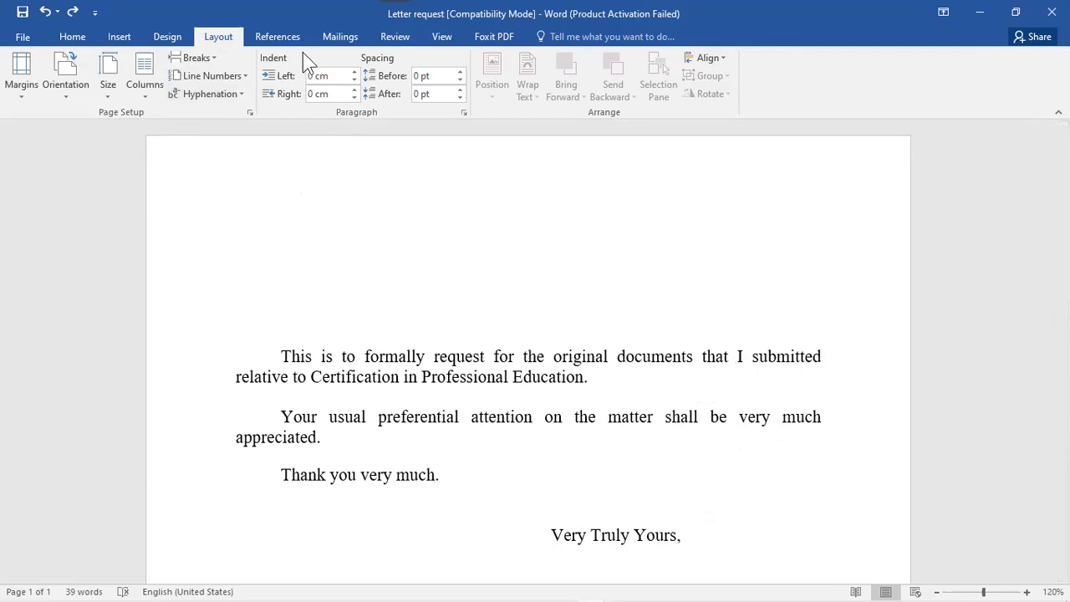
- Experiment with the first paragraph's left indent up to 1.4 cm, then reset it to 0 cm
{"action": "left_click", "coordinate": [286, 350]}
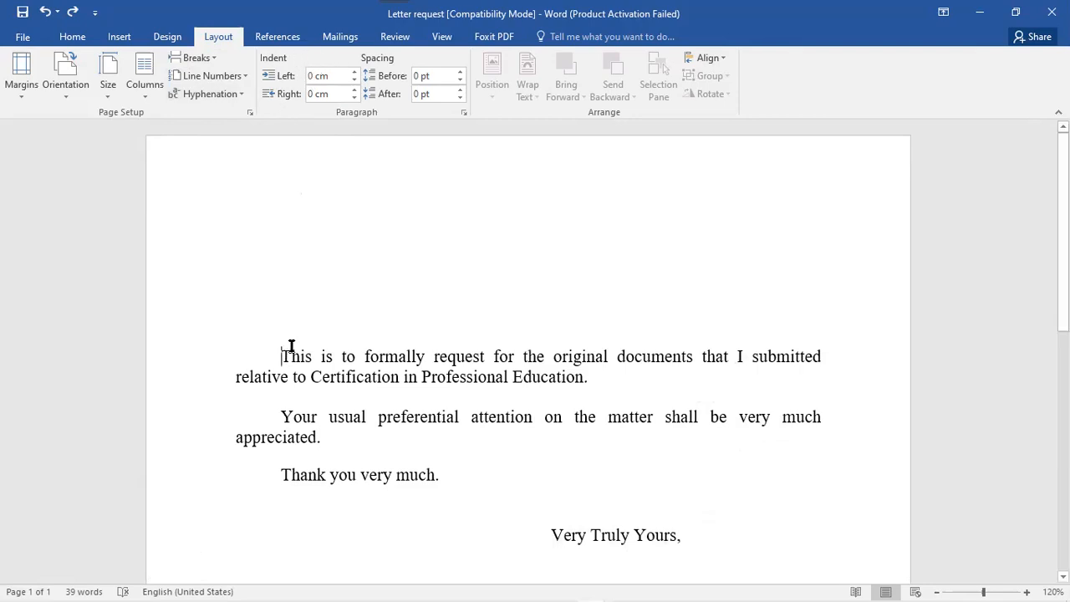
{"action": "left_click", "coordinate": [353, 73]}
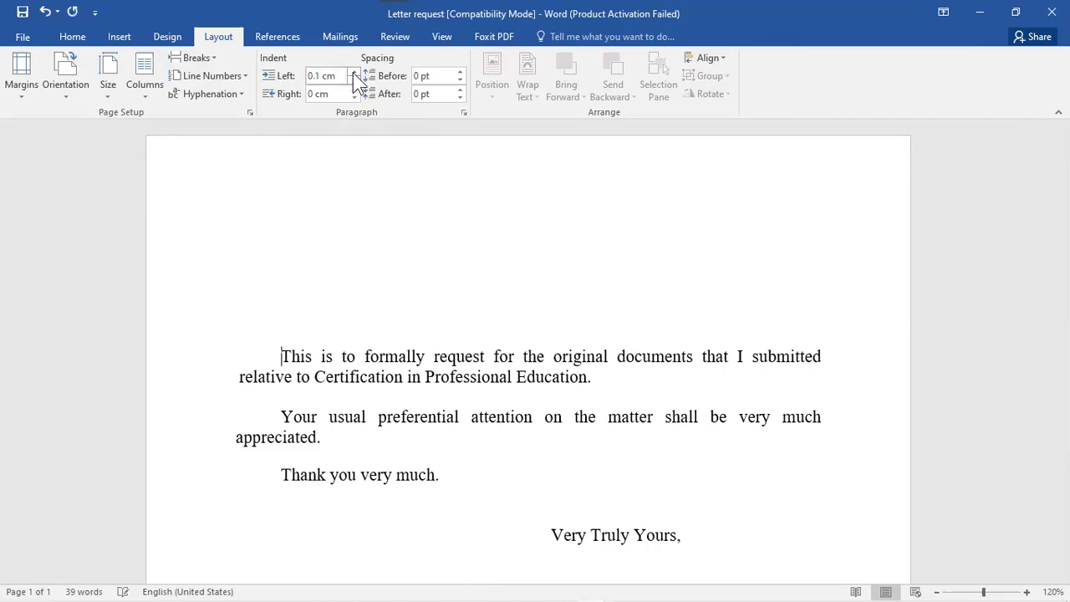
{"action": "left_click", "coordinate": [353, 73]}
{"action": "left_click", "coordinate": [353, 73]}
{"action": "left_click", "coordinate": [352, 73]}
{"action": "left_click", "coordinate": [353, 72]}
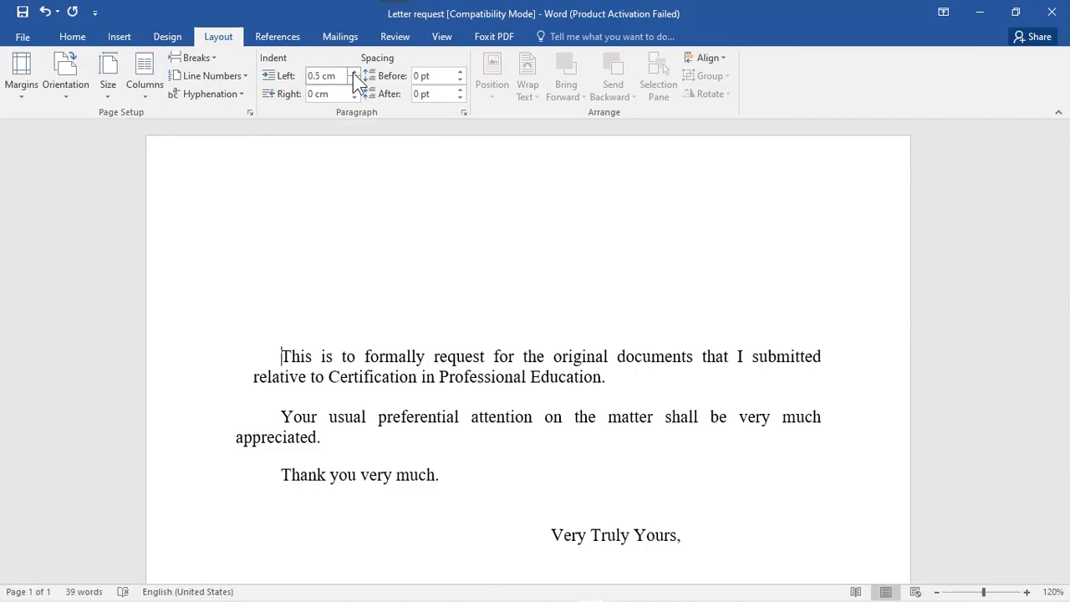
{"action": "left_click", "coordinate": [352, 73]}
{"action": "left_click", "coordinate": [352, 73]}
{"action": "left_click", "coordinate": [353, 72]}
{"action": "left_click", "coordinate": [353, 73]}
{"action": "left_click", "coordinate": [353, 72]}
{"action": "left_click", "coordinate": [353, 73]}
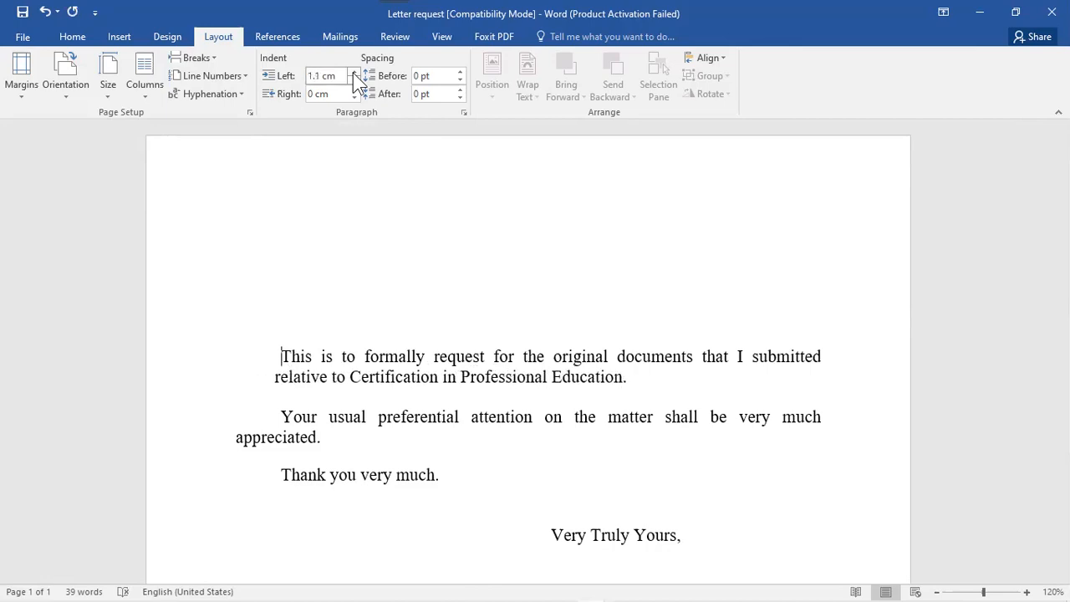
{"action": "left_click", "coordinate": [353, 73]}
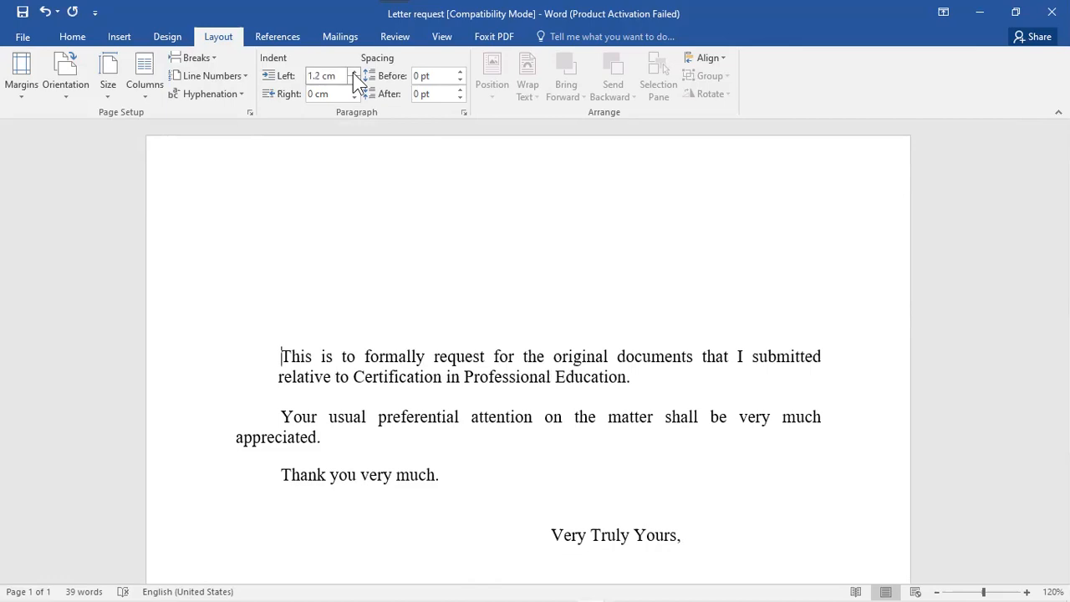
{"action": "left_click", "coordinate": [353, 73]}
{"action": "left_click", "coordinate": [353, 73]}
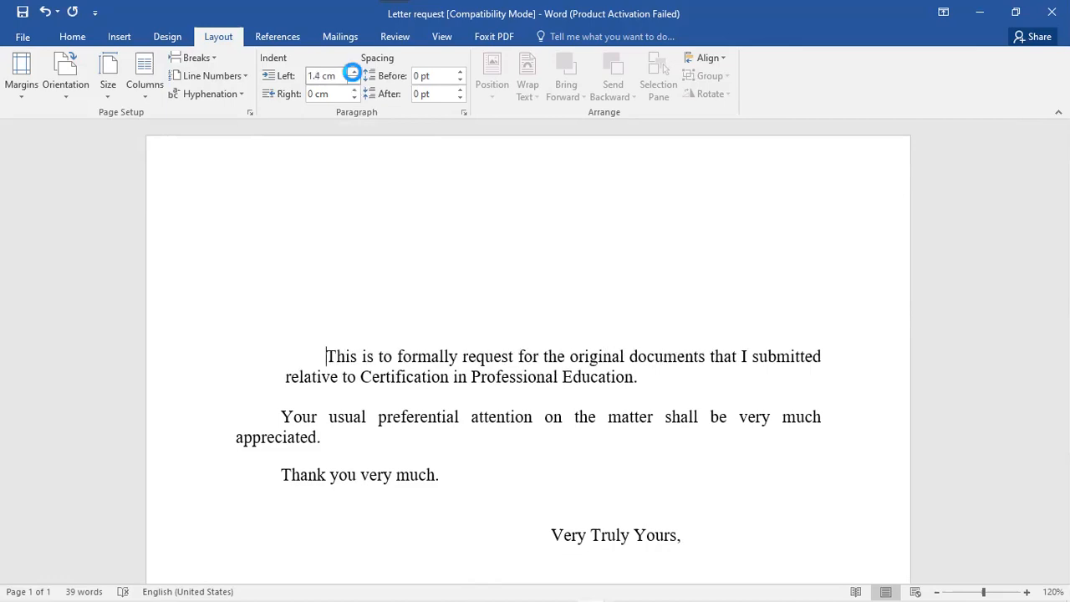
{"action": "key", "text": "ctrl+z"}
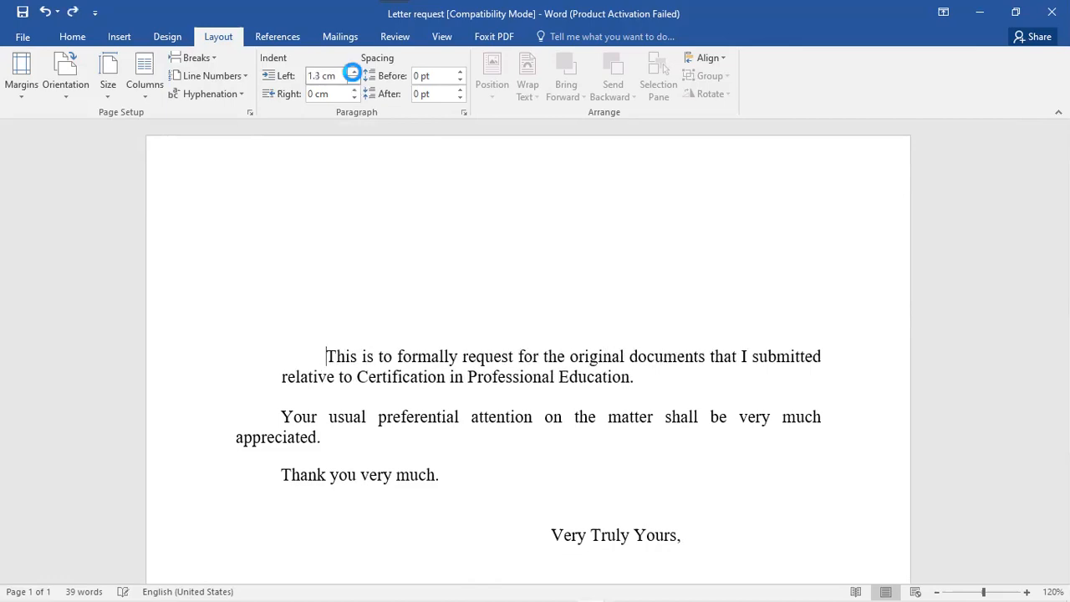
{"action": "key", "text": "ctrl+z"}
{"action": "key", "text": "ctrl+z"}
{"action": "key", "text": "ctrl+z"}
{"action": "key", "text": "ctrl+z"}
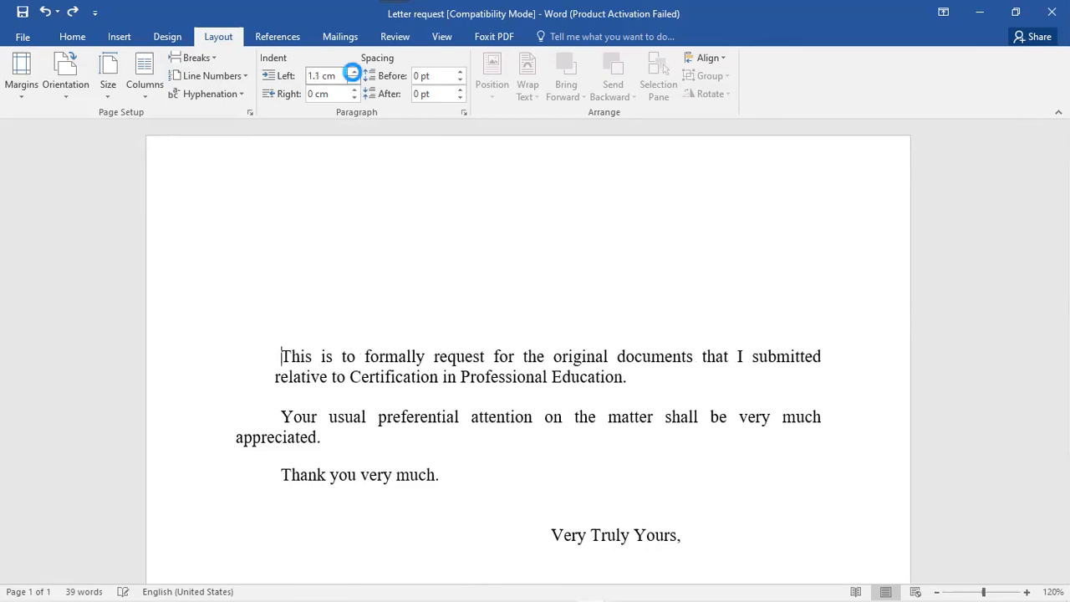
{"action": "left_click", "coordinate": [353, 73]}
{"action": "left_click", "coordinate": [353, 73]}
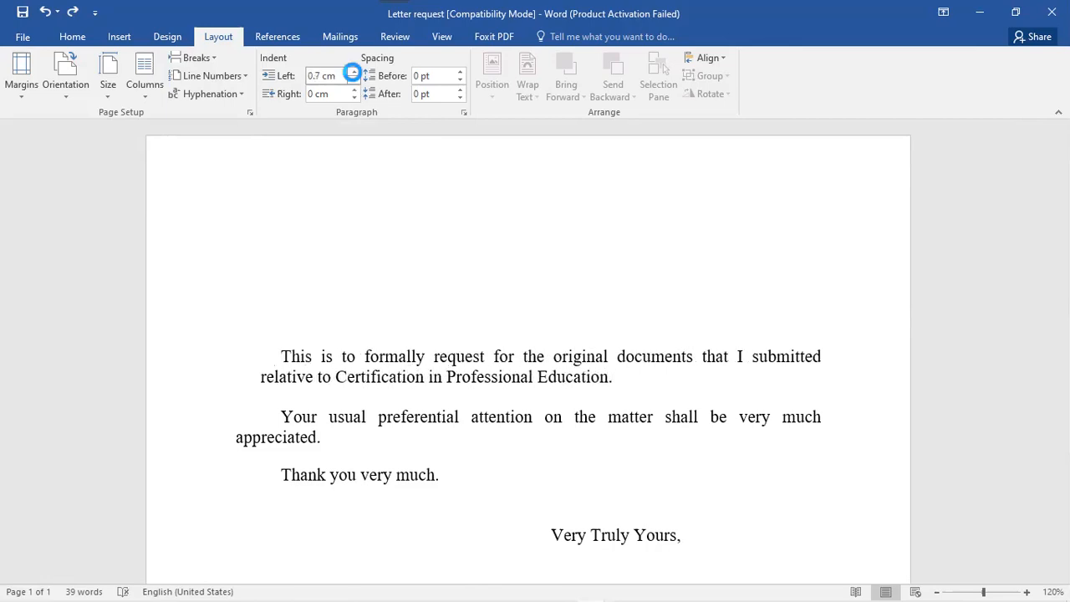
{"action": "left_click", "coordinate": [354, 81]}
{"action": "left_click", "coordinate": [353, 81]}
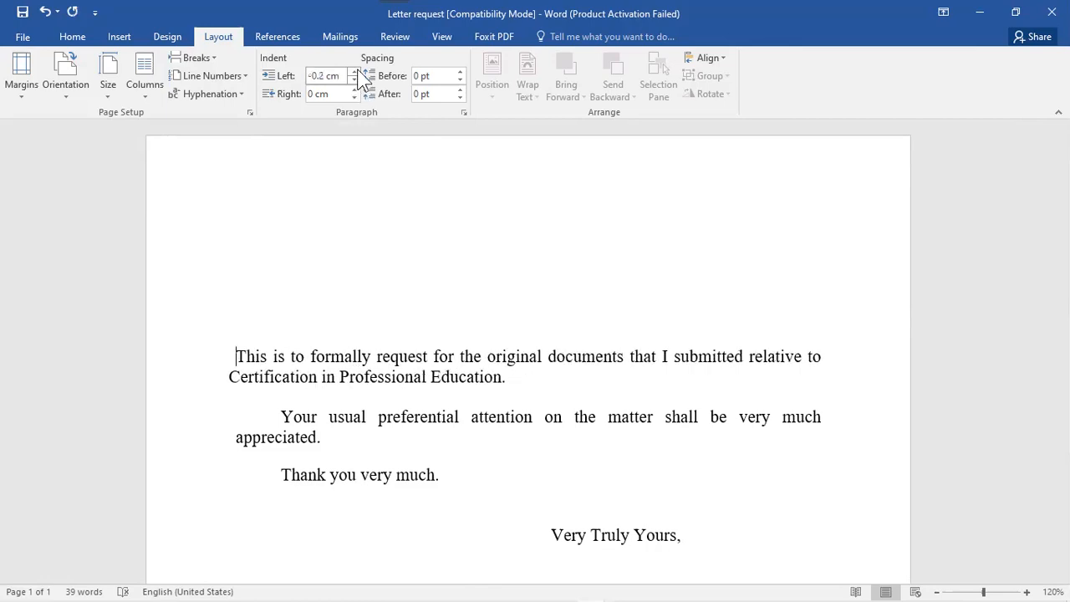
{"action": "double_click", "coordinate": [353, 72]}
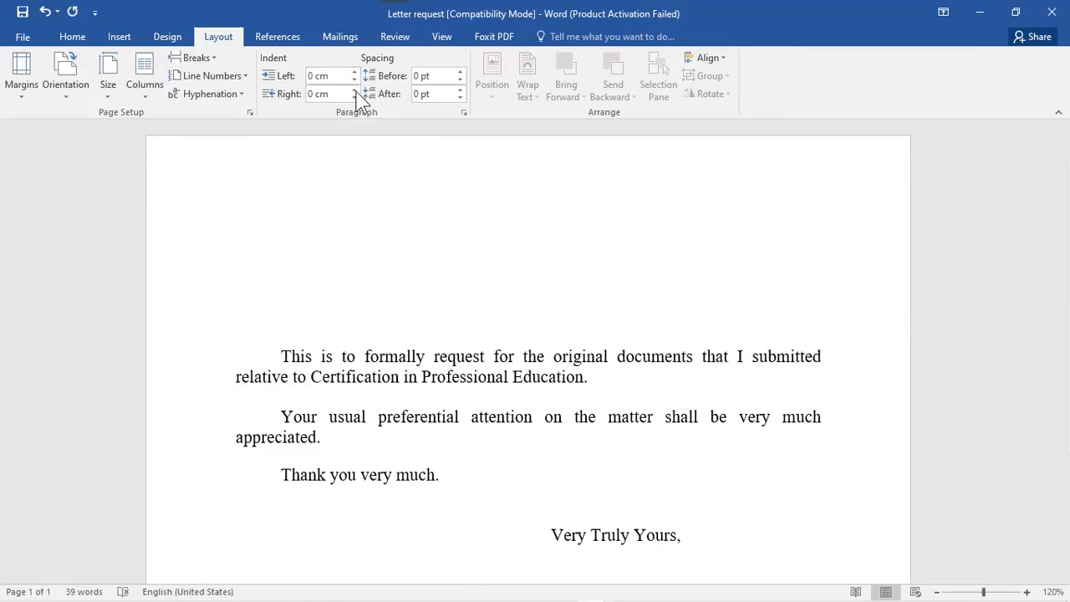
- Adjust the first paragraph's right indent up and down, settling at 1 cm
{"action": "left_click", "coordinate": [355, 91]}
{"action": "left_click", "coordinate": [354, 89]}
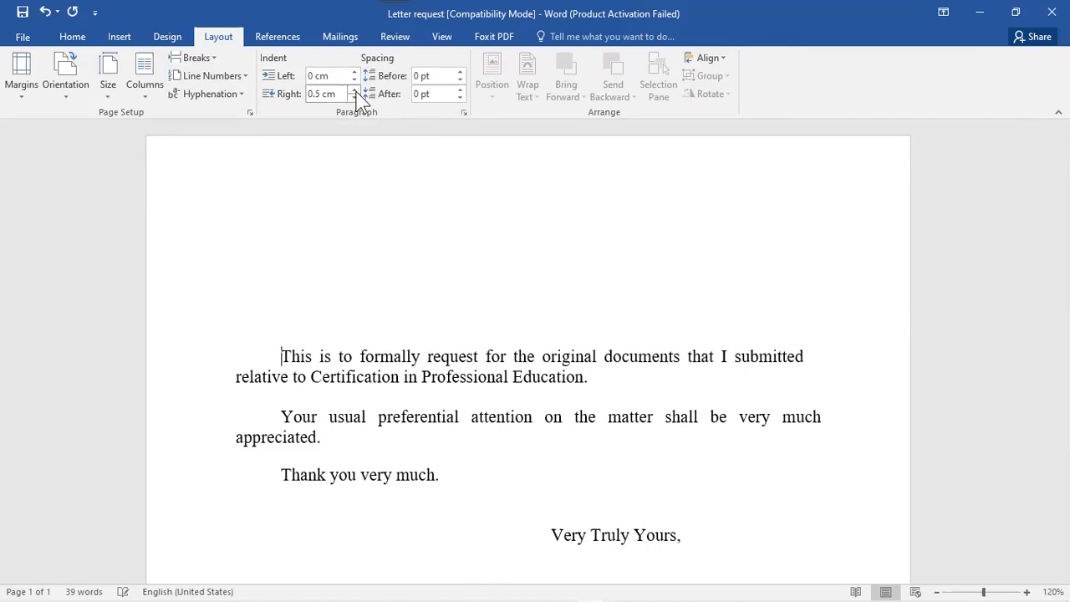
{"action": "left_click", "coordinate": [354, 90]}
{"action": "left_click", "coordinate": [354, 90]}
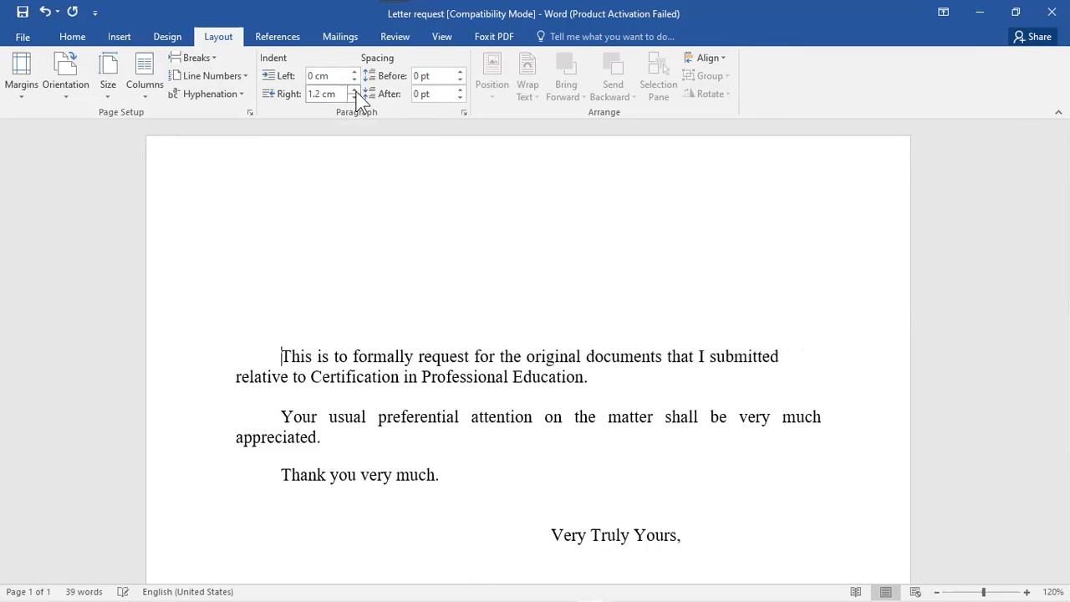
{"action": "left_click", "coordinate": [355, 90]}
{"action": "left_click", "coordinate": [354, 90]}
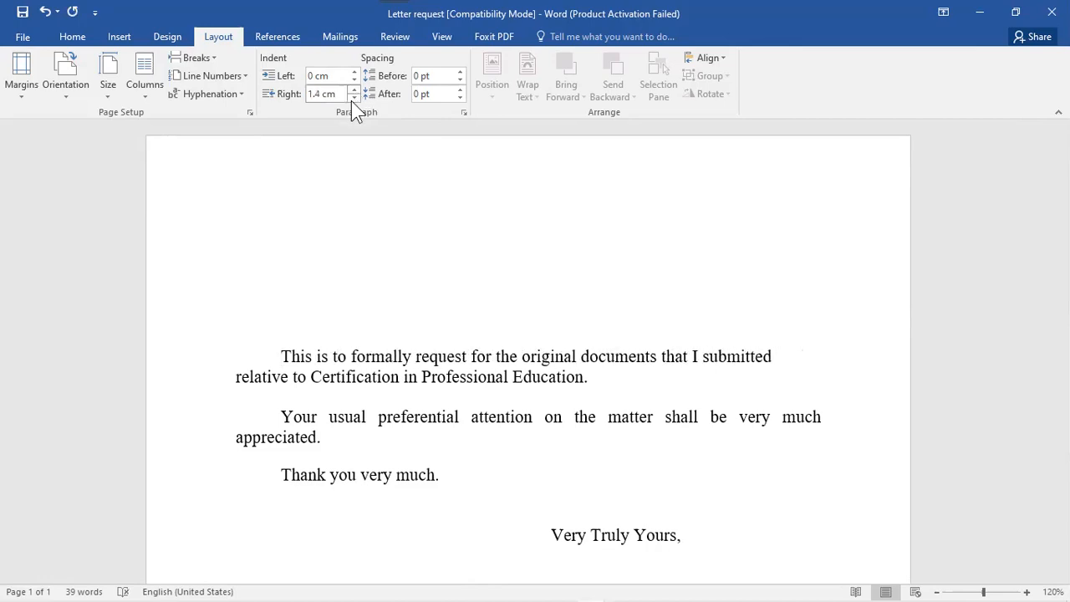
{"action": "left_click", "coordinate": [354, 89]}
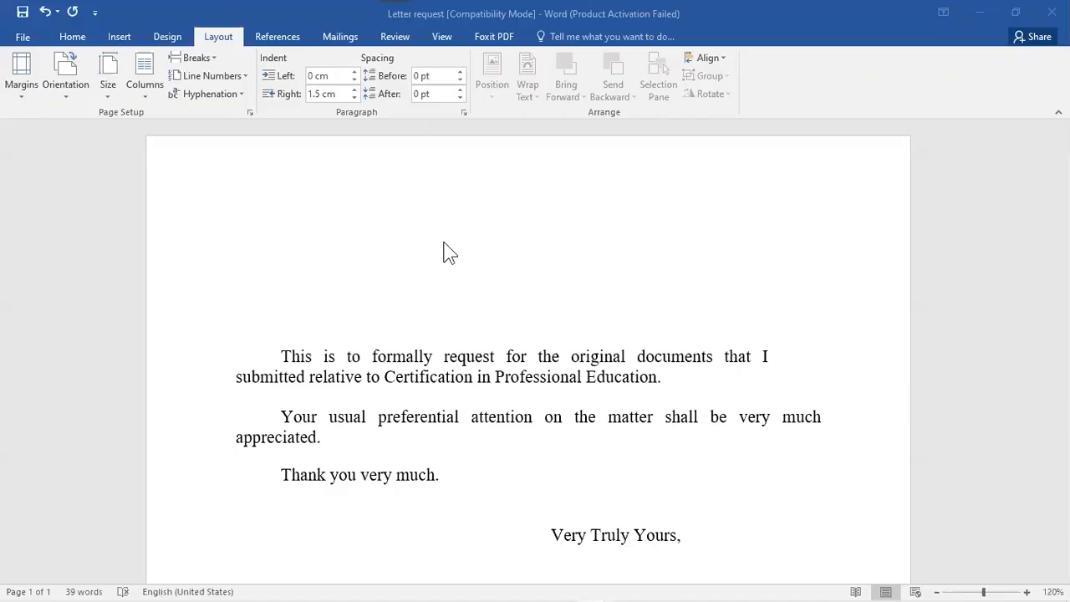
{"action": "left_click", "coordinate": [354, 97]}
{"action": "left_click", "coordinate": [355, 97]}
{"action": "left_click", "coordinate": [355, 97]}
{"action": "left_click", "coordinate": [355, 90]}
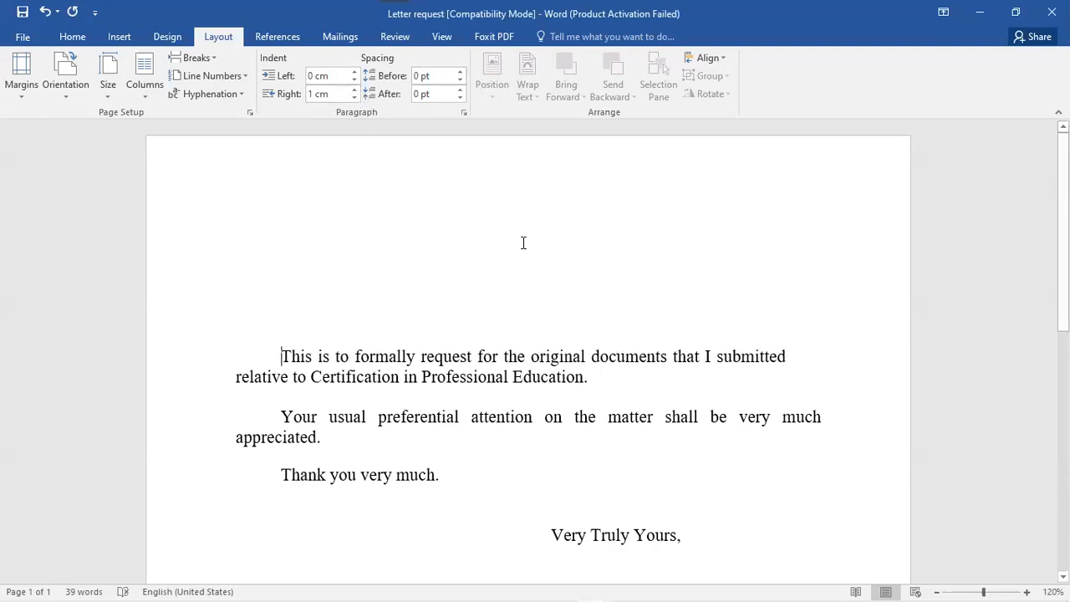
{"action": "left_click_drag", "start_coordinate": [279, 357], "coordinate": [603, 379]}
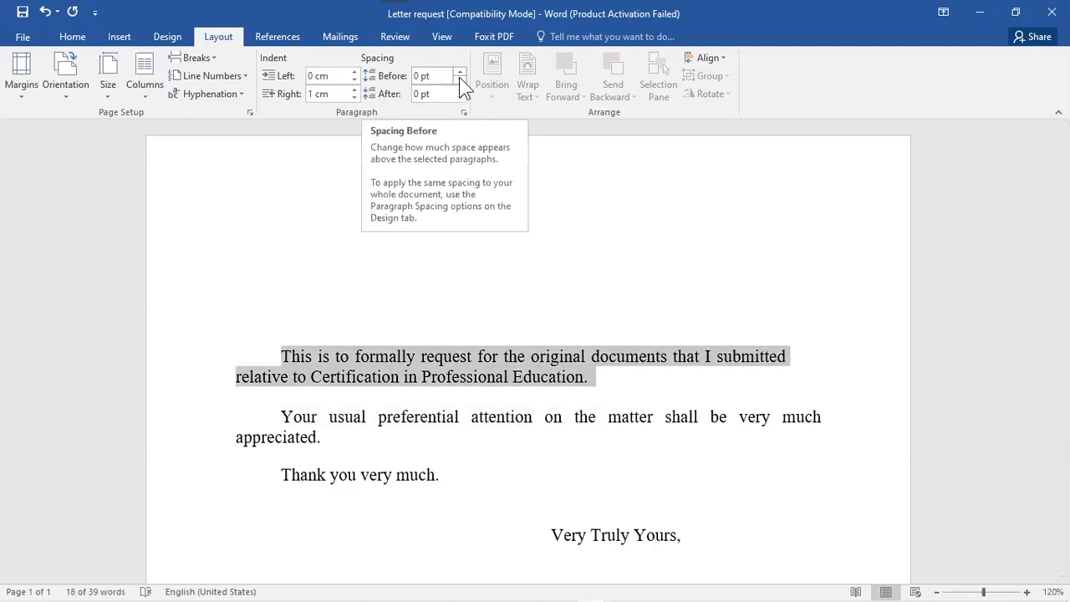
{"action": "left_click", "coordinate": [328, 399]}
{"action": "left_click_drag", "start_coordinate": [282, 411], "coordinate": [322, 452]}
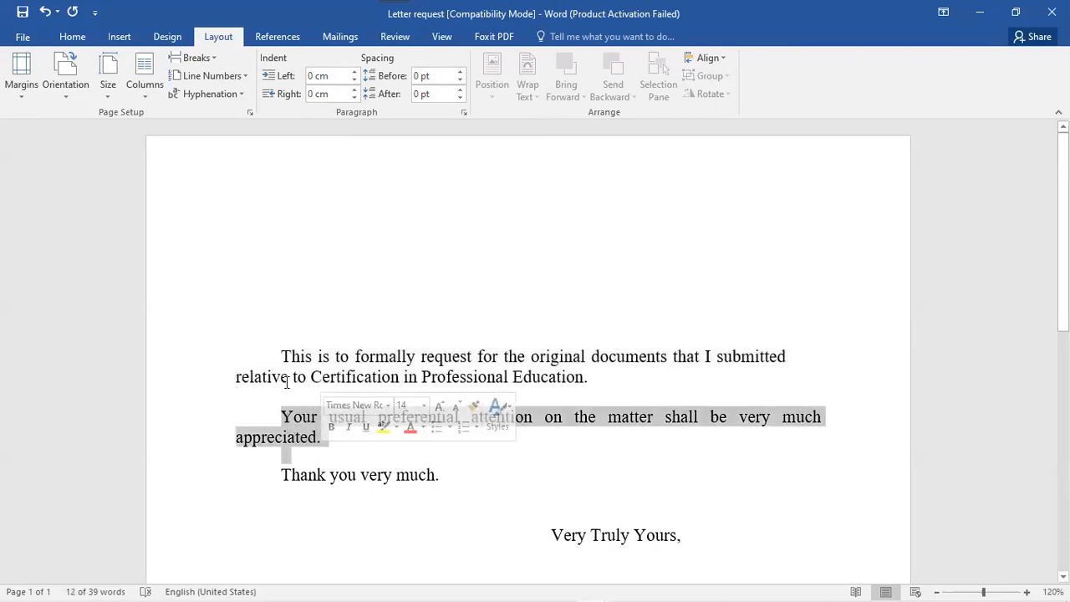
{"action": "left_click", "coordinate": [460, 71]}
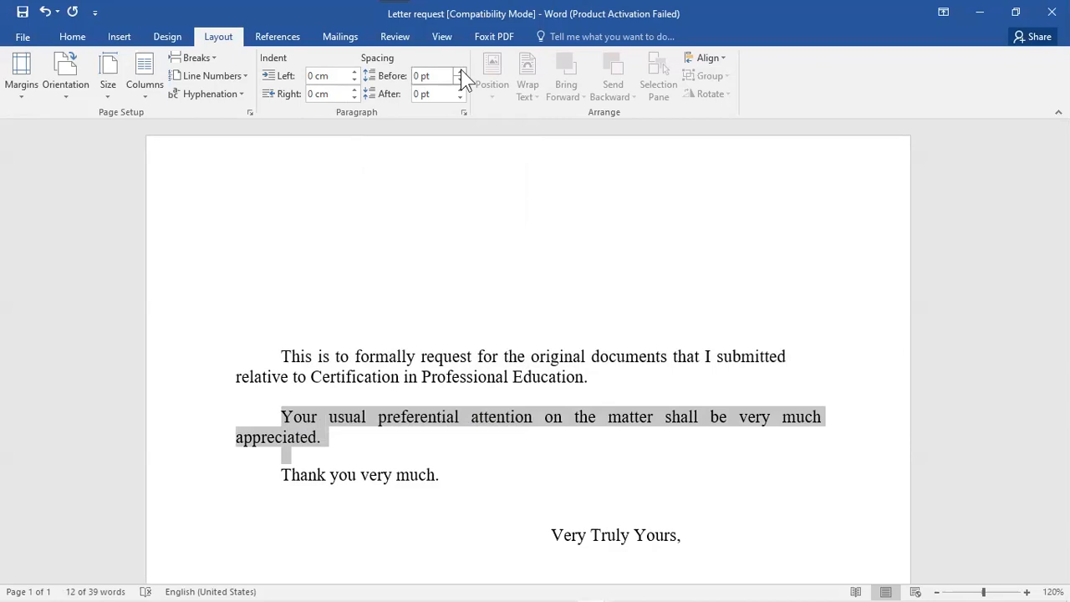
{"action": "left_click", "coordinate": [461, 71]}
{"action": "left_click", "coordinate": [460, 71]}
{"action": "left_click", "coordinate": [461, 71]}
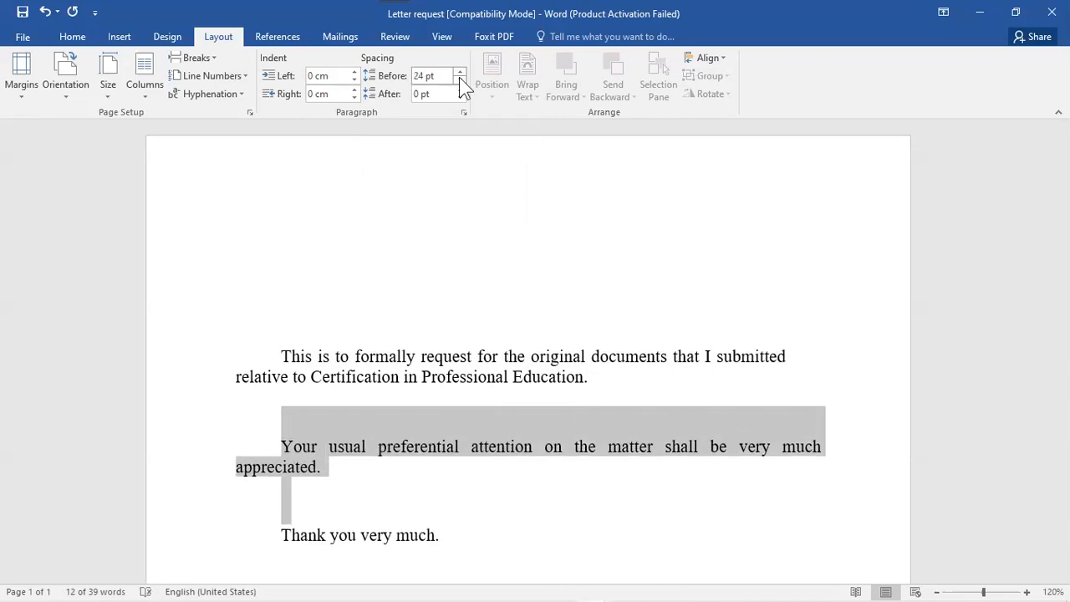
{"action": "left_click", "coordinate": [459, 79]}
{"action": "left_click", "coordinate": [459, 78]}
{"action": "left_click", "coordinate": [459, 79]}
{"action": "left_click", "coordinate": [459, 78]}
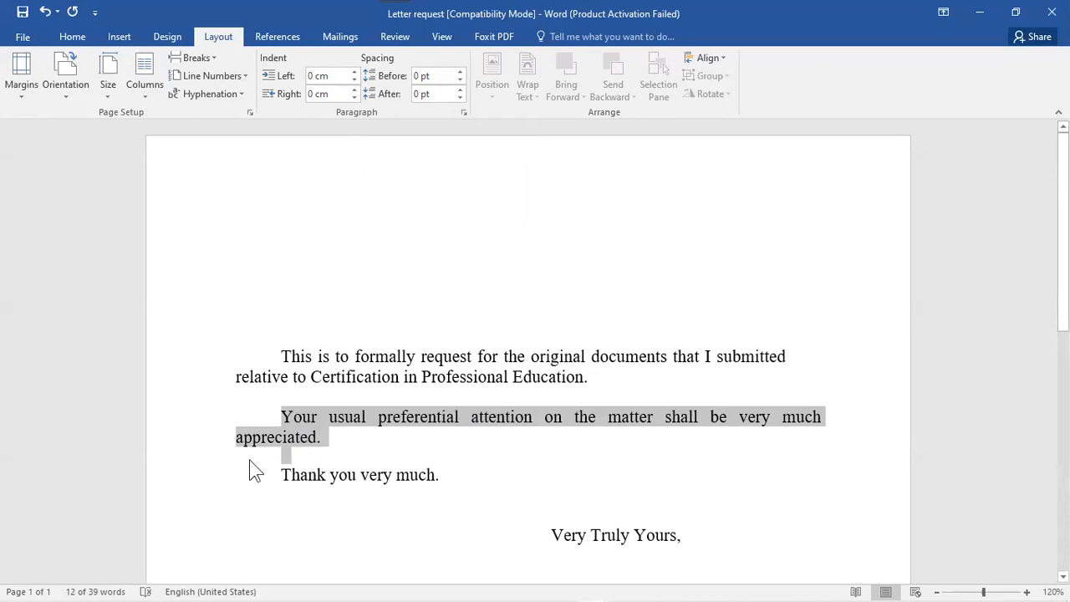
{"action": "left_click", "coordinate": [588, 265]}
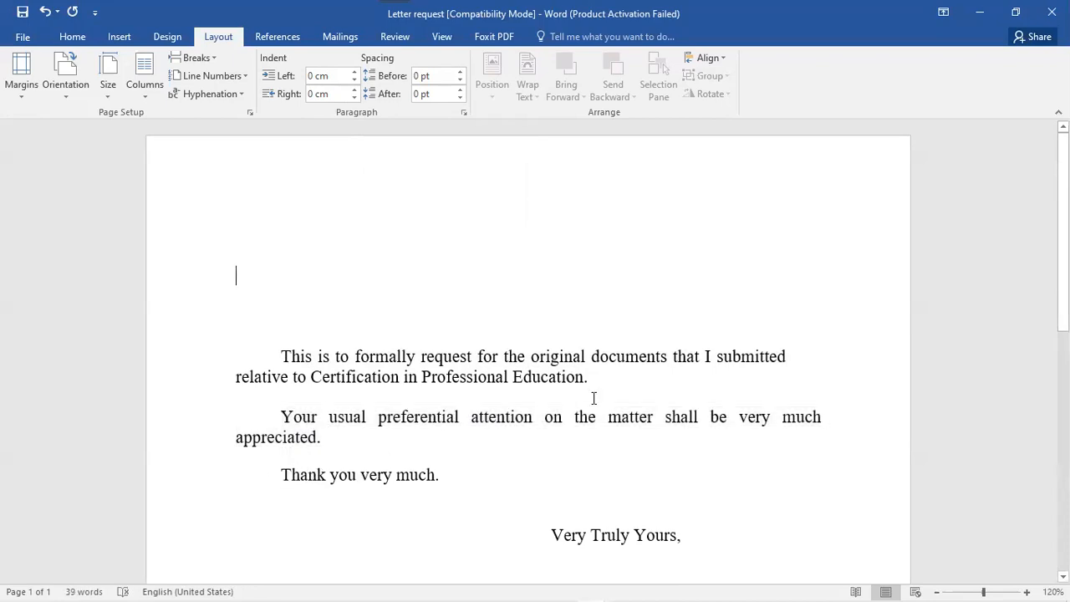
{"action": "left_click", "coordinate": [408, 376]}
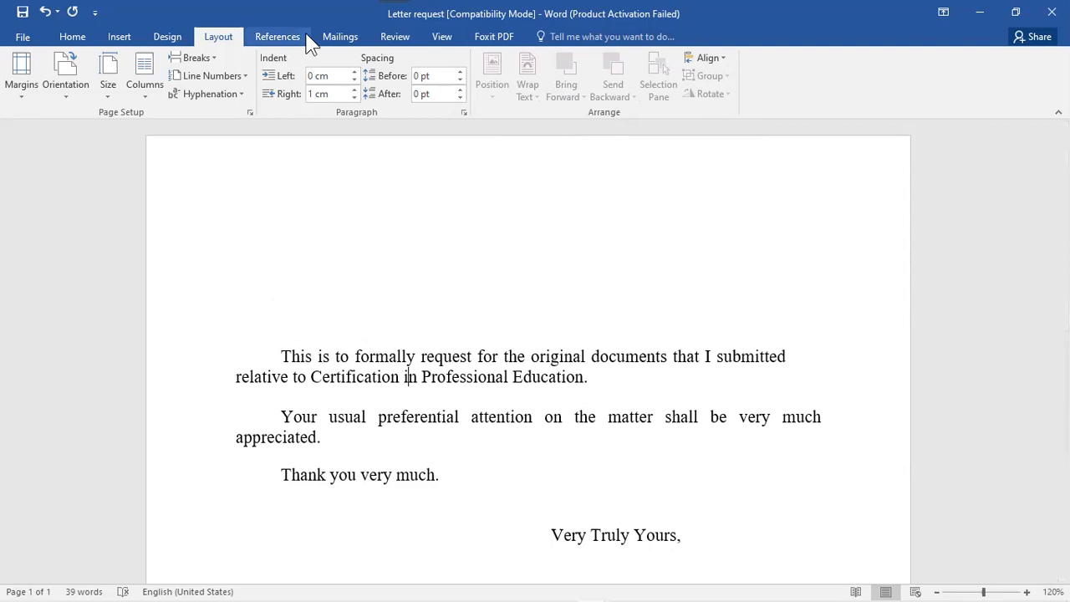
- On References, look at the Insert Citation options and citation style list, keeping APA
{"action": "left_click", "coordinate": [261, 43]}
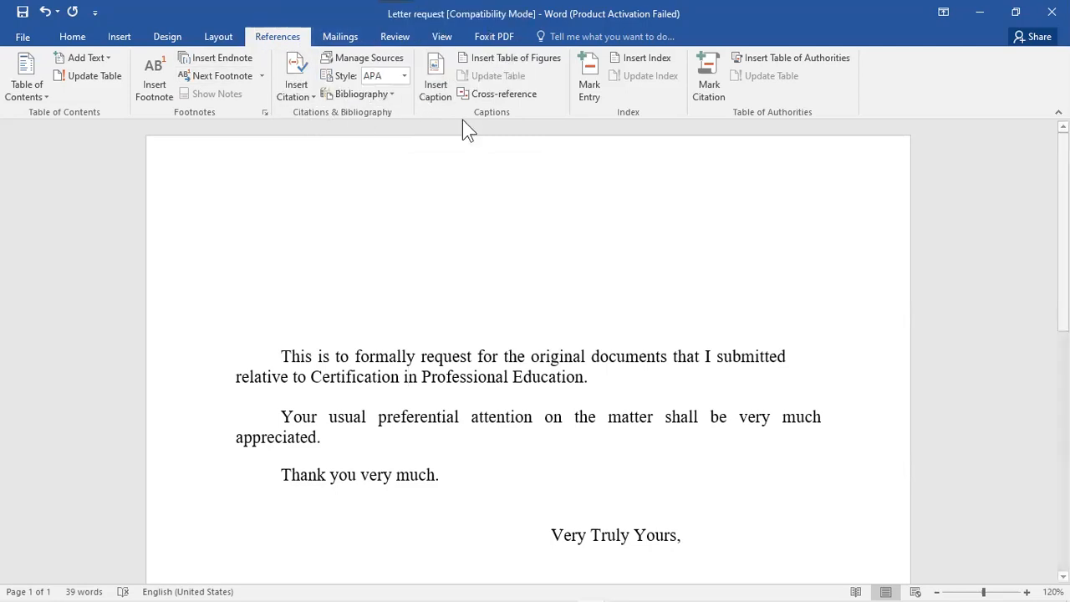
{"action": "left_click", "coordinate": [301, 98]}
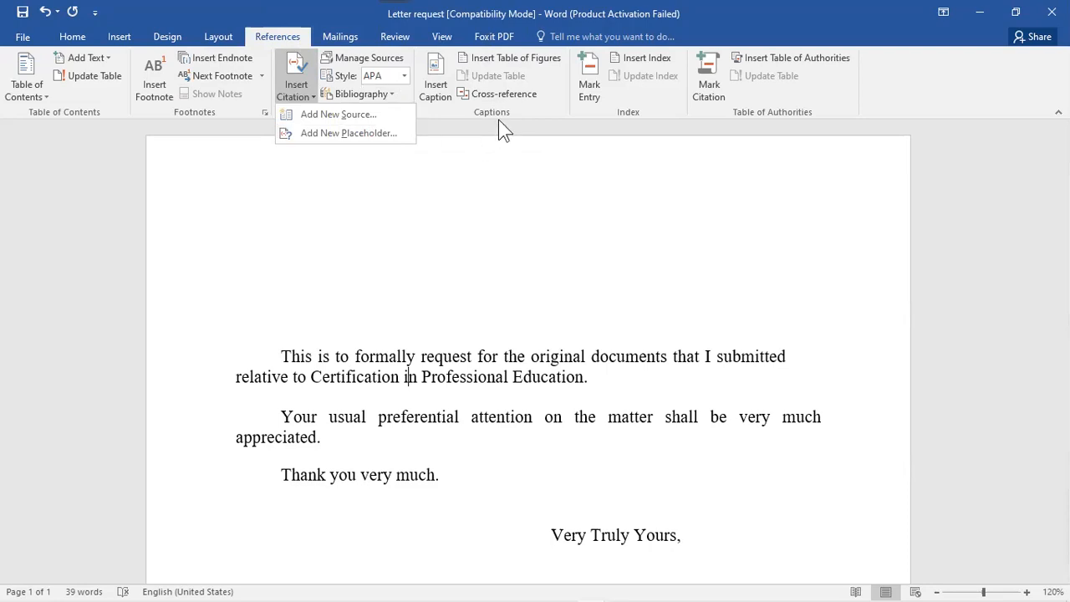
{"action": "left_click", "coordinate": [306, 77]}
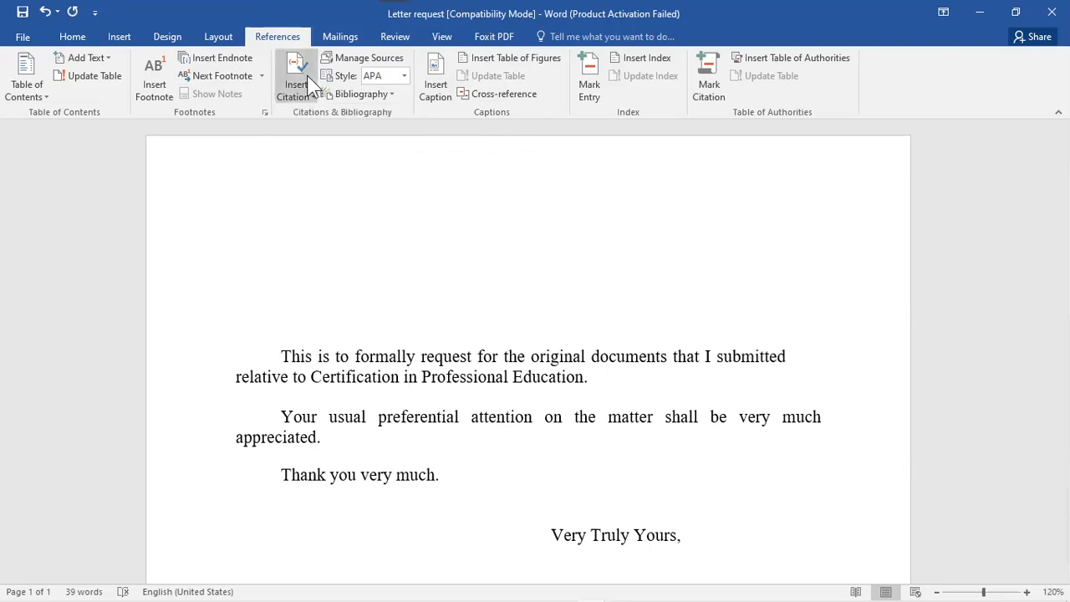
{"action": "left_click", "coordinate": [404, 76]}
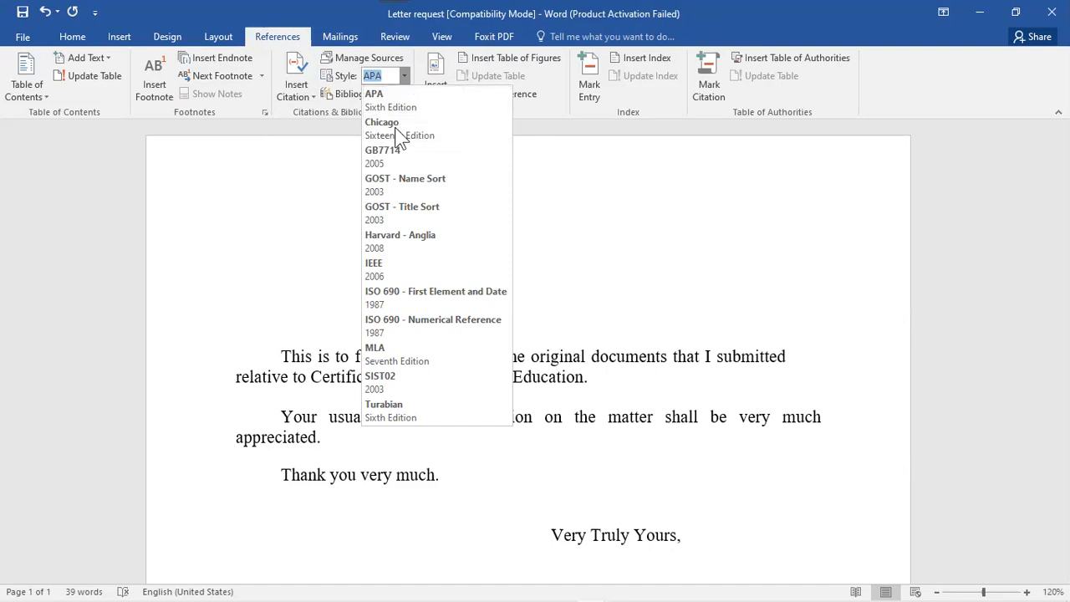
{"action": "left_click", "coordinate": [405, 76]}
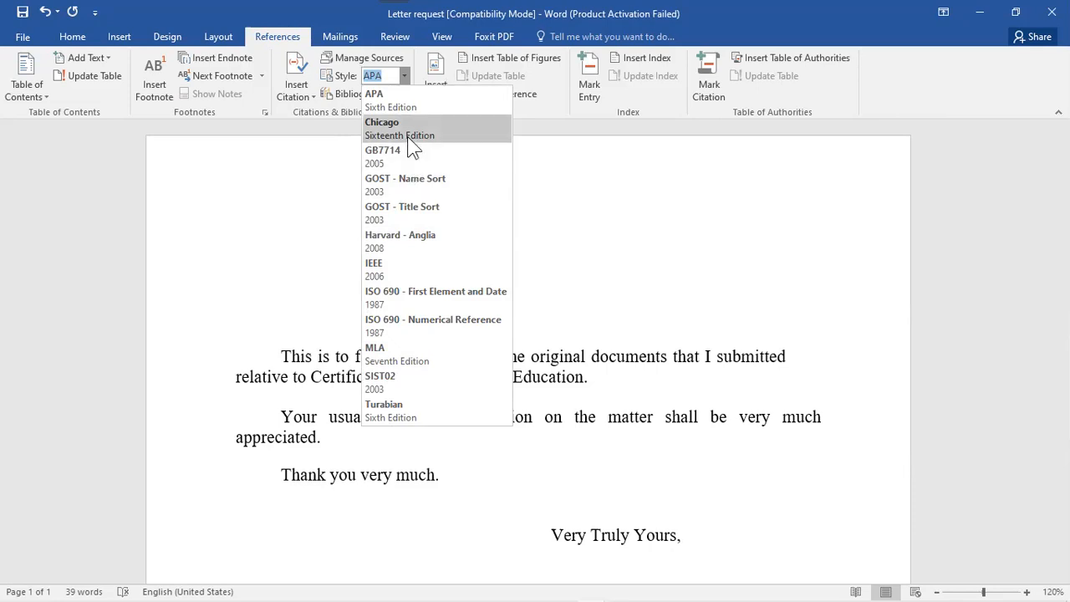
{"action": "left_click", "coordinate": [650, 189]}
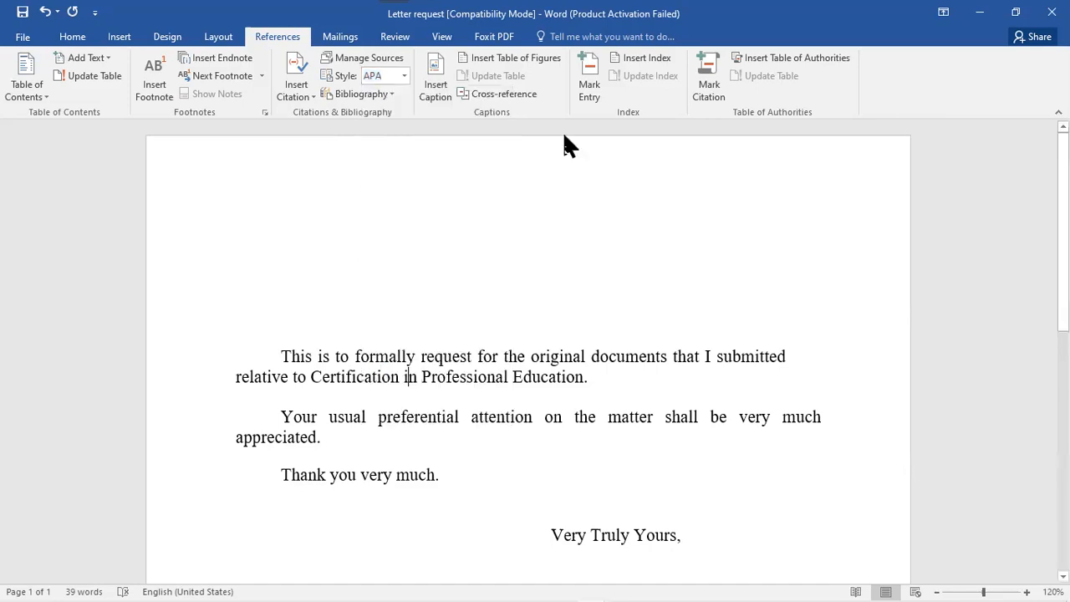
{"action": "left_click", "coordinate": [384, 95]}
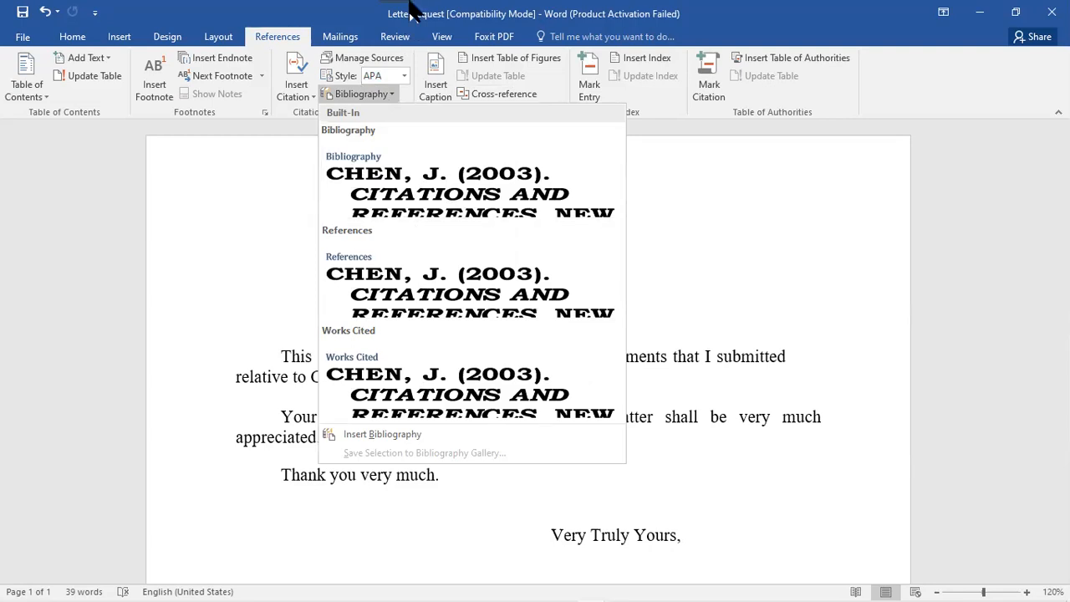
{"action": "left_click", "coordinate": [229, 169]}
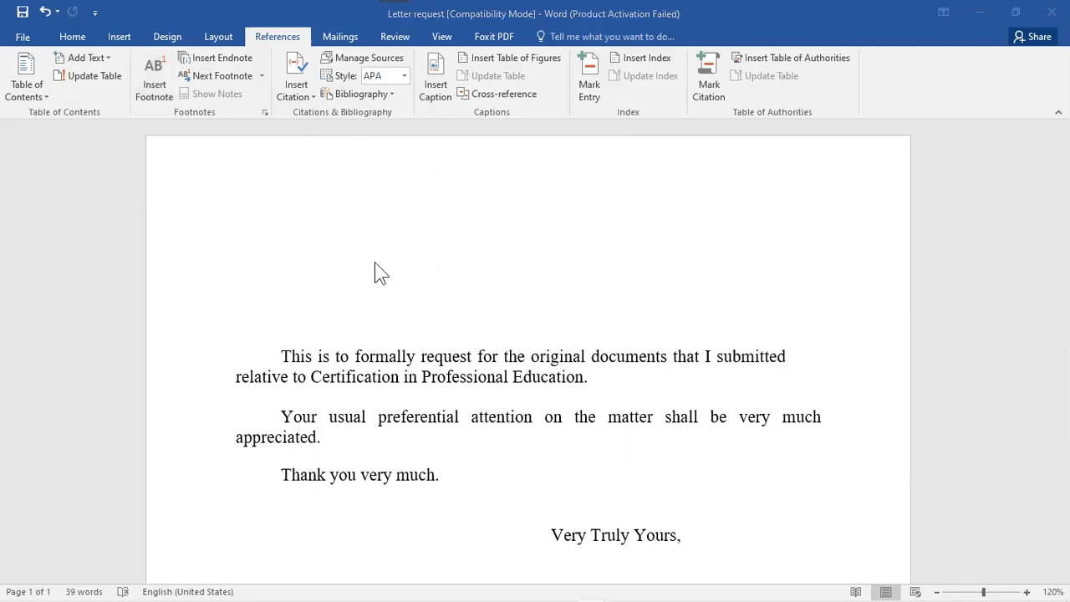
{"action": "left_click", "coordinate": [589, 379]}
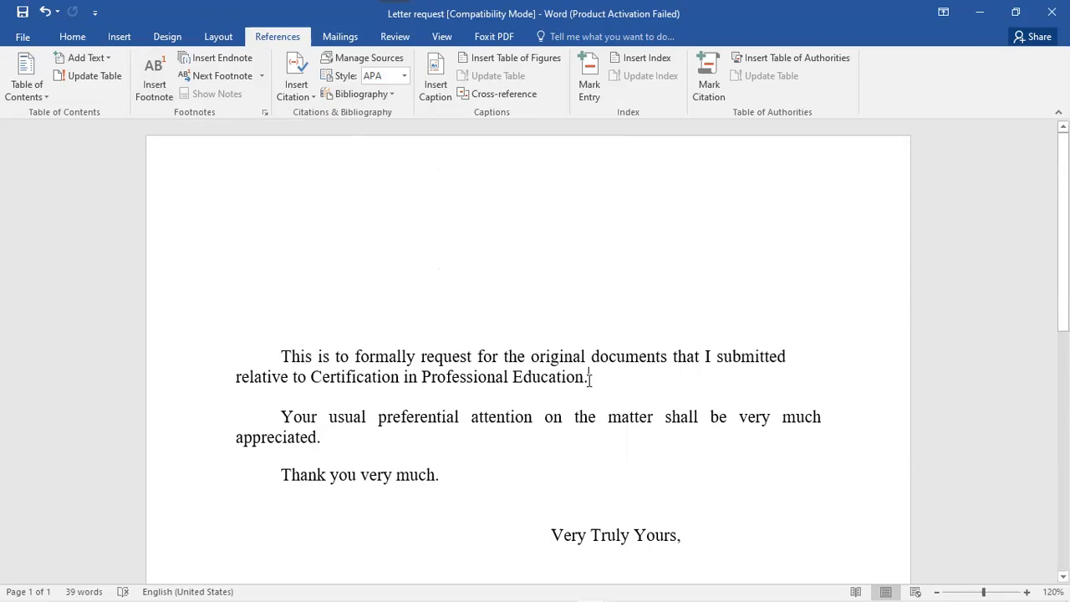
{"action": "left_click", "coordinate": [153, 79]}
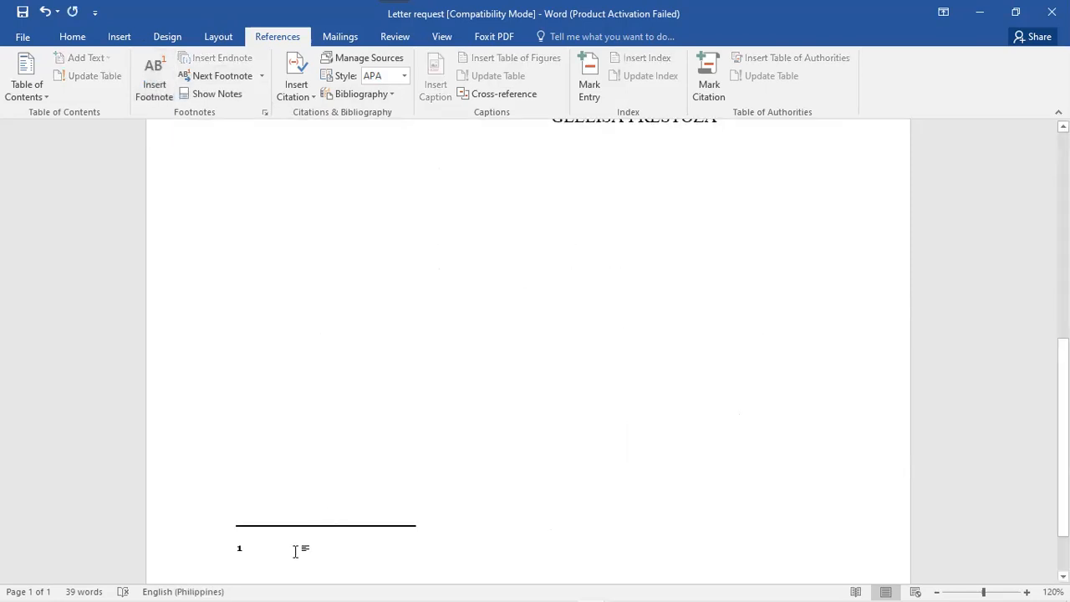
{"action": "scroll", "coordinate": [414, 585], "scroll_direction": "down", "scroll_amount": 1}
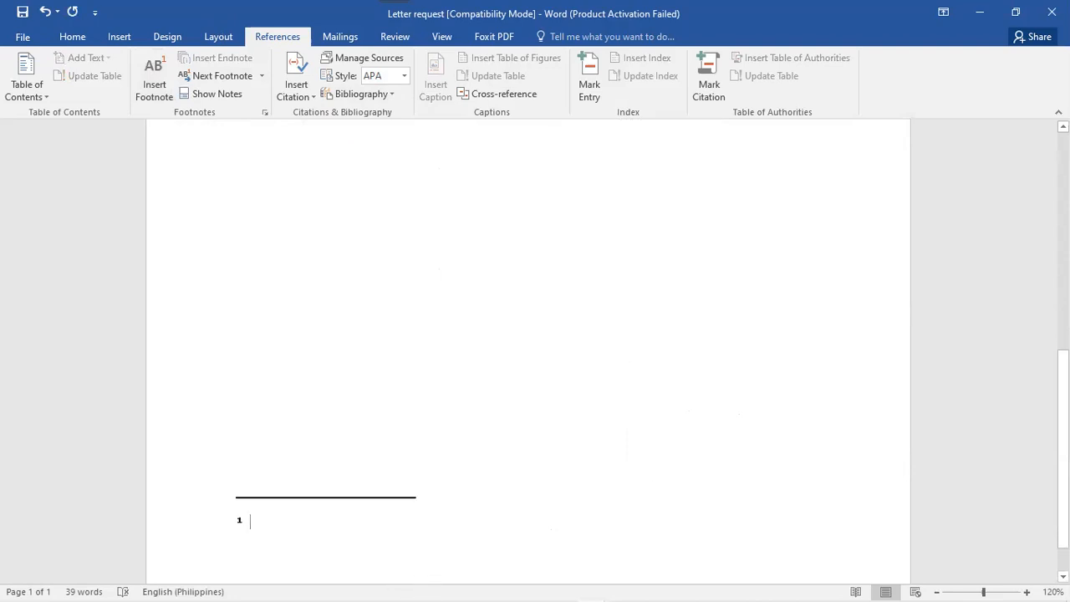
{"action": "scroll", "coordinate": [360, 542], "scroll_direction": "down", "scroll_amount": 1}
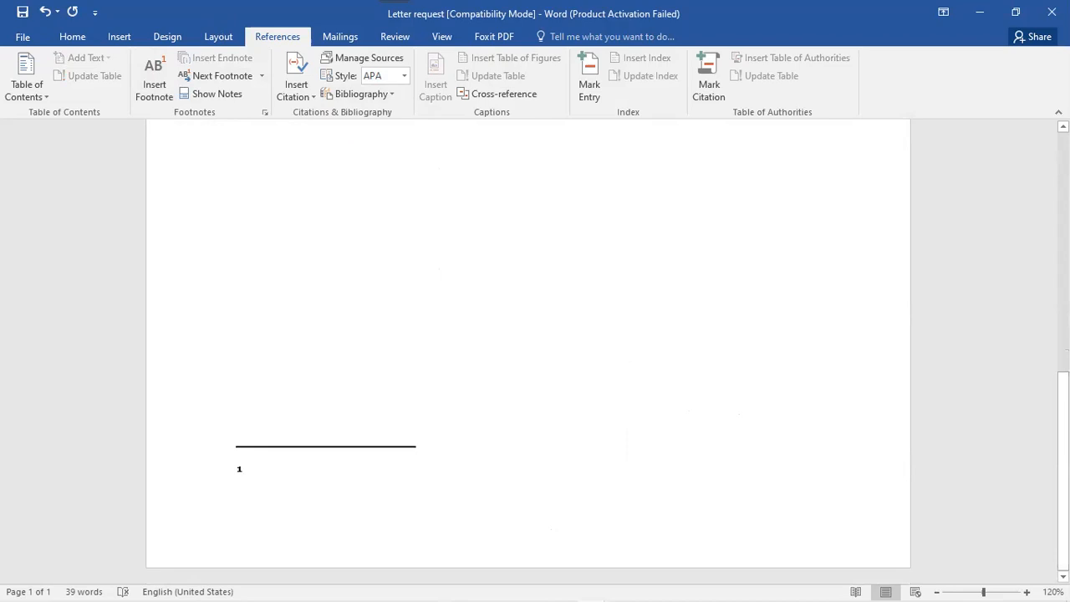
{"action": "scroll", "coordinate": [610, 380], "scroll_direction": "up", "scroll_amount": 10}
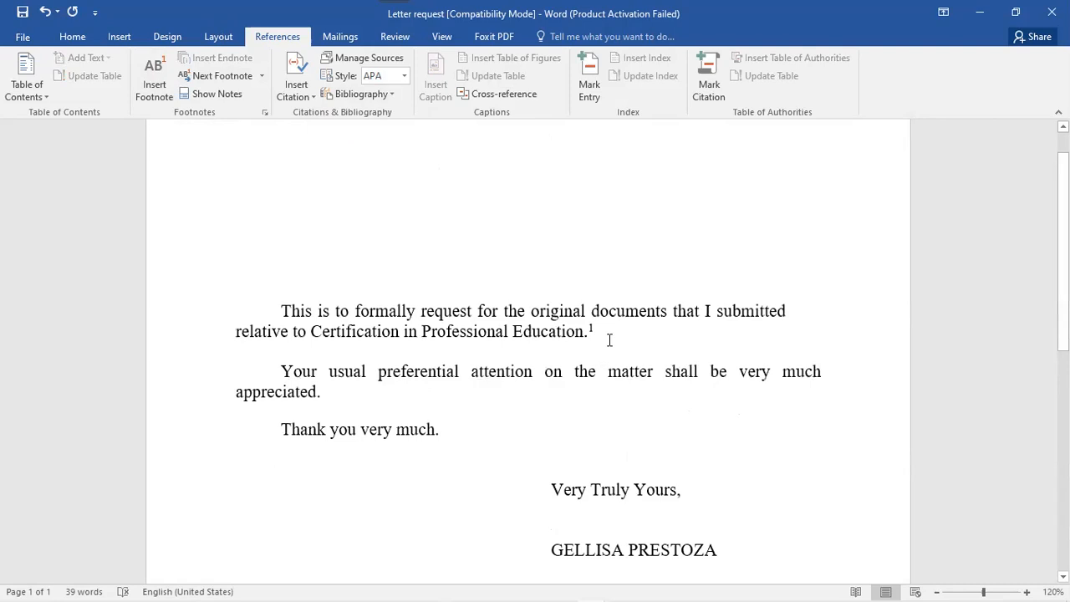
{"action": "left_click", "coordinate": [43, 12]}
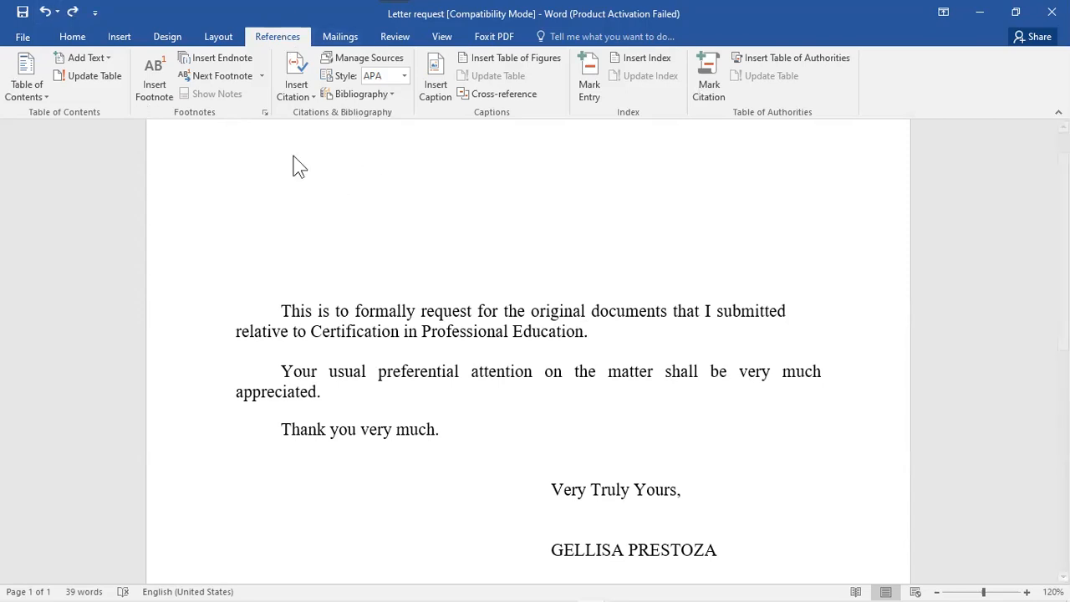
- Show the Mailings tools and the Start Mail Merge options list
{"action": "left_click", "coordinate": [341, 37]}
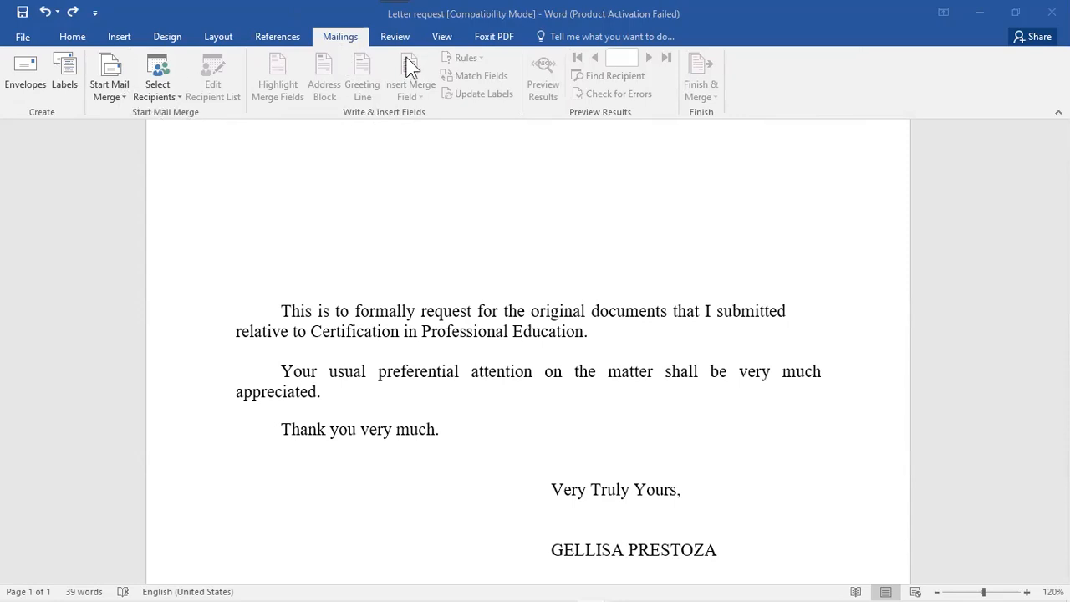
{"action": "left_click", "coordinate": [117, 91]}
{"action": "left_click", "coordinate": [111, 89]}
{"action": "left_click", "coordinate": [111, 89]}
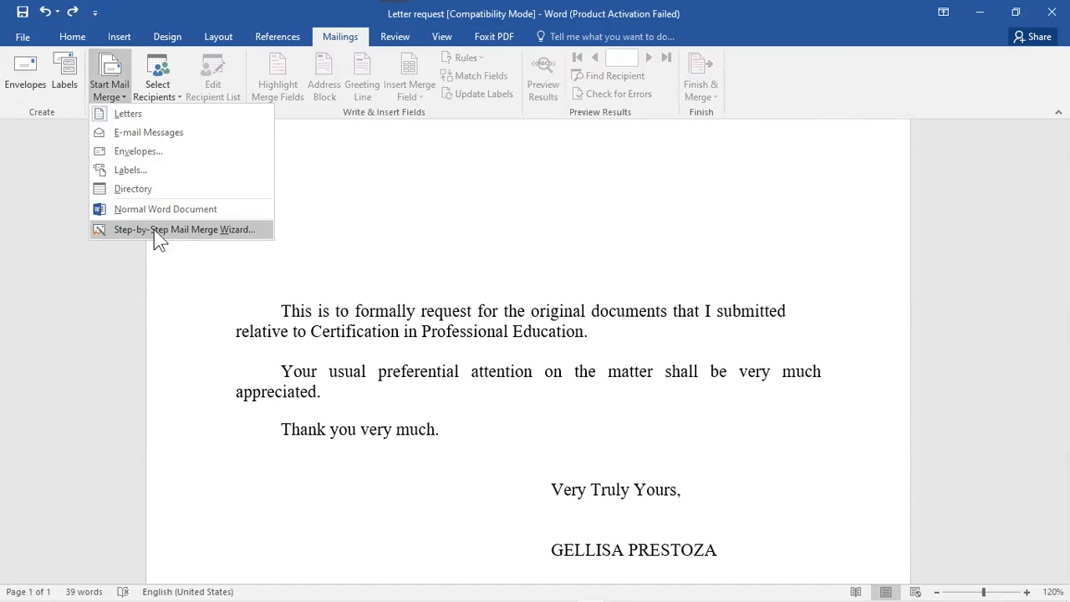
- Launch the Step-by-Step Mail Merge Wizard with Letters as document type and advance to the starting-document step
{"action": "left_click", "coordinate": [154, 229]}
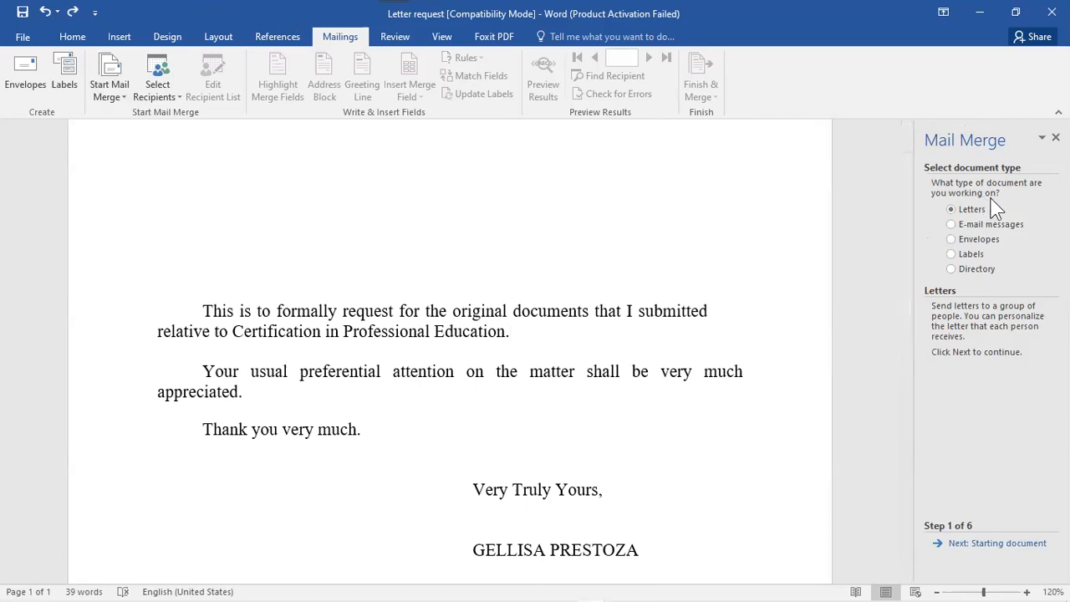
{"action": "left_click", "coordinate": [952, 253]}
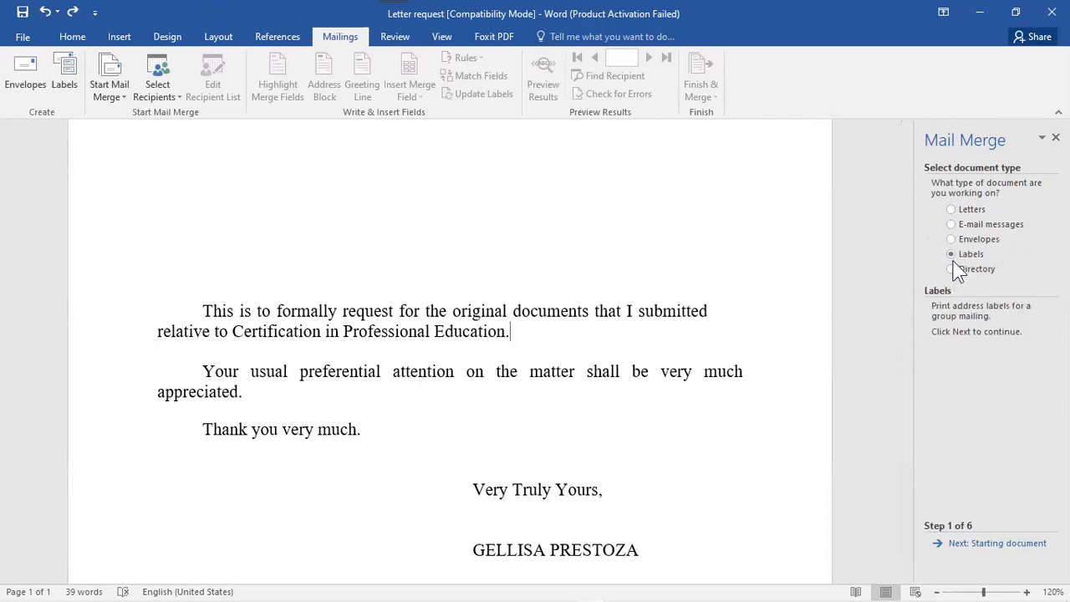
{"action": "left_click", "coordinate": [952, 266]}
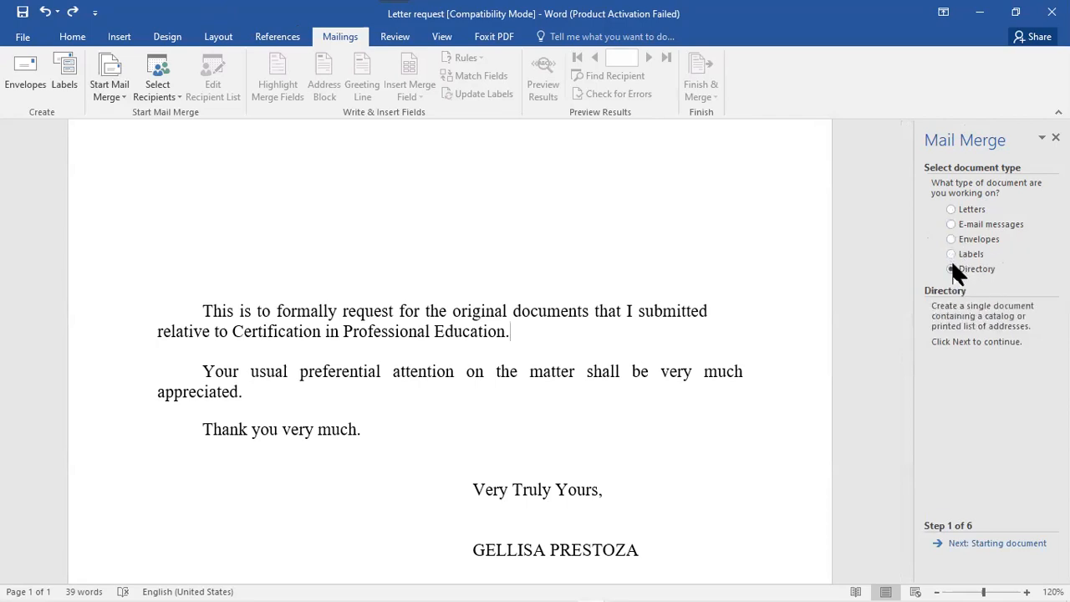
{"action": "left_click", "coordinate": [952, 211]}
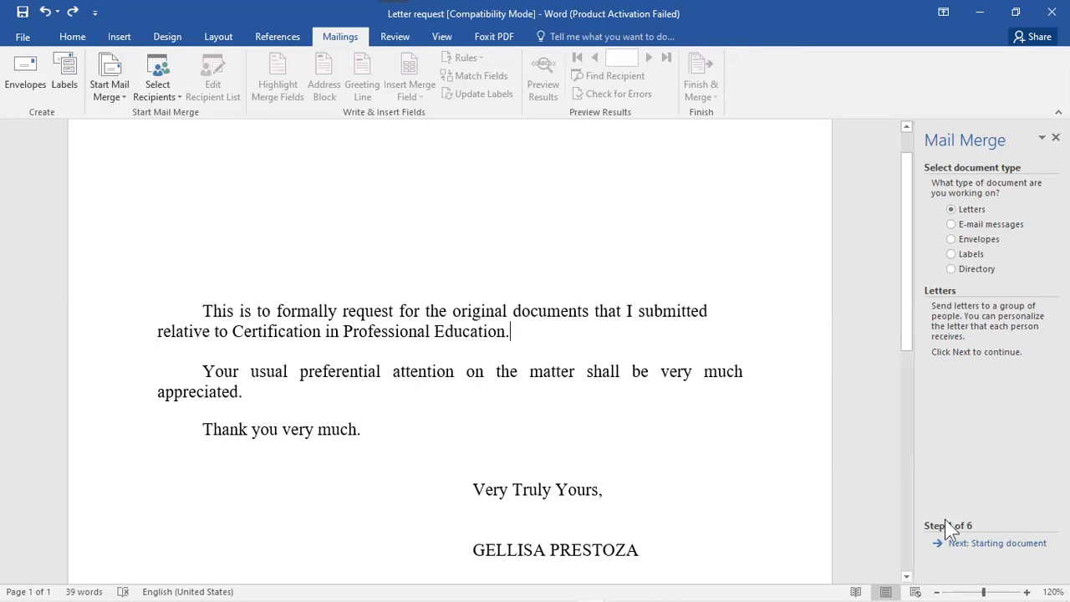
{"action": "left_click", "coordinate": [996, 545]}
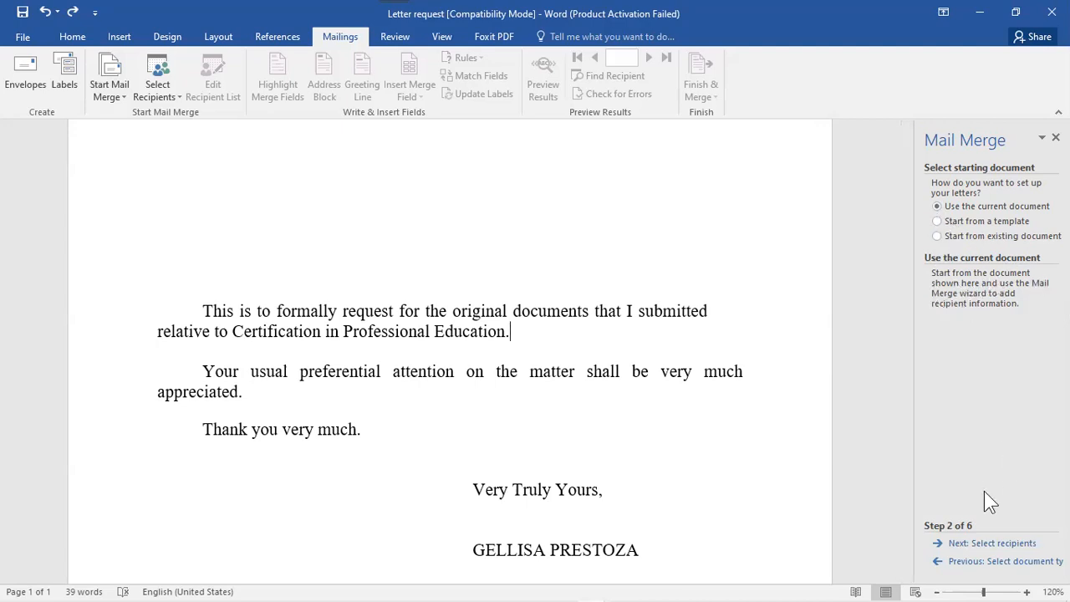
- Advance the mail merge wizard to the Select recipients step
{"action": "left_click", "coordinate": [1009, 544]}
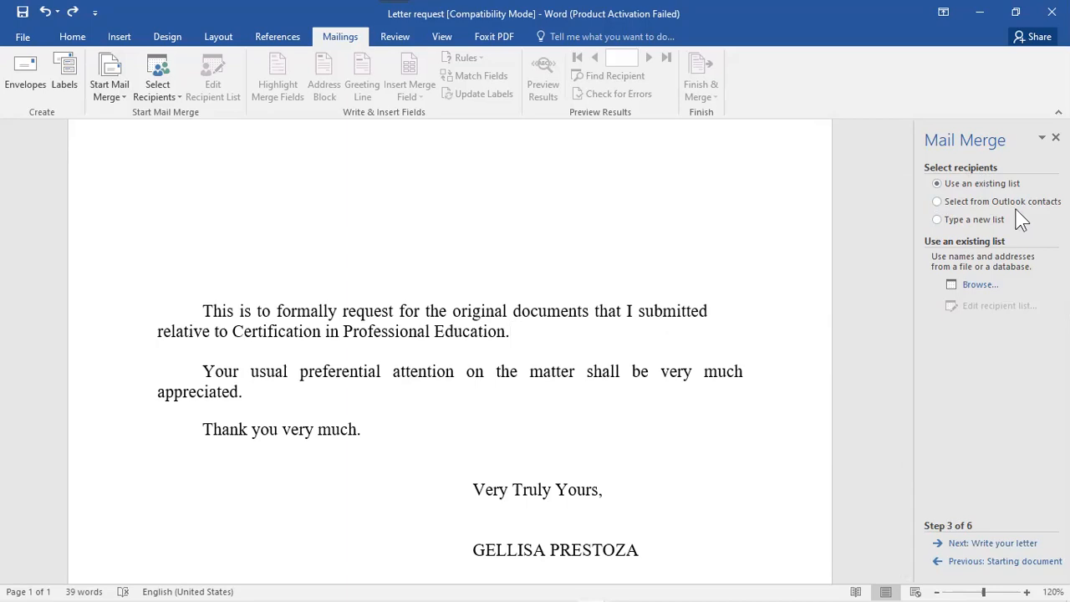
- Choose 'Type a new list' for recipients and open the New Address List form
{"action": "left_click", "coordinate": [937, 201]}
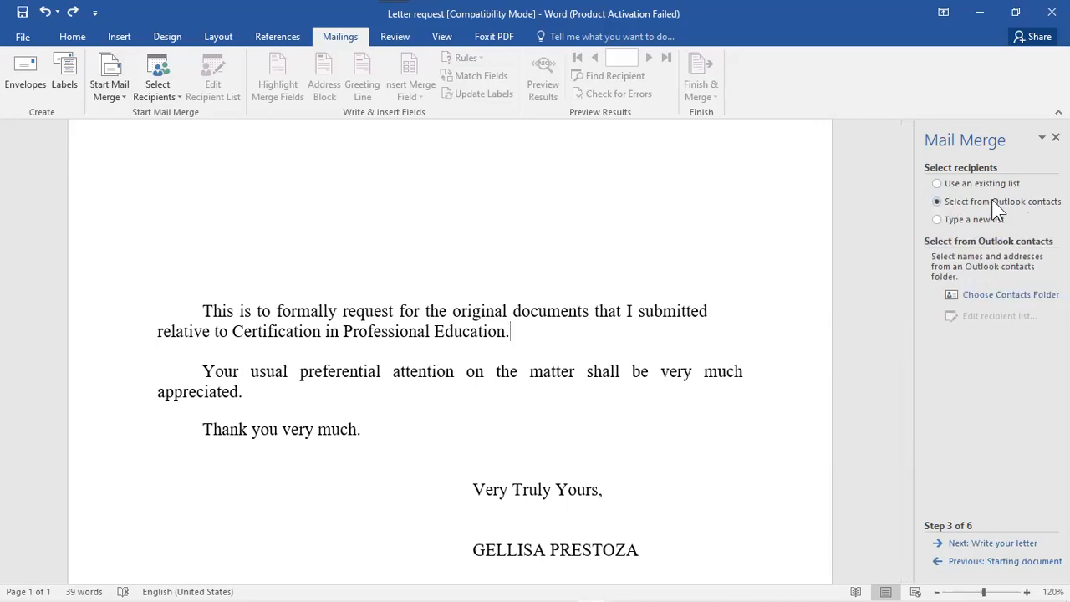
{"action": "left_click", "coordinate": [938, 220]}
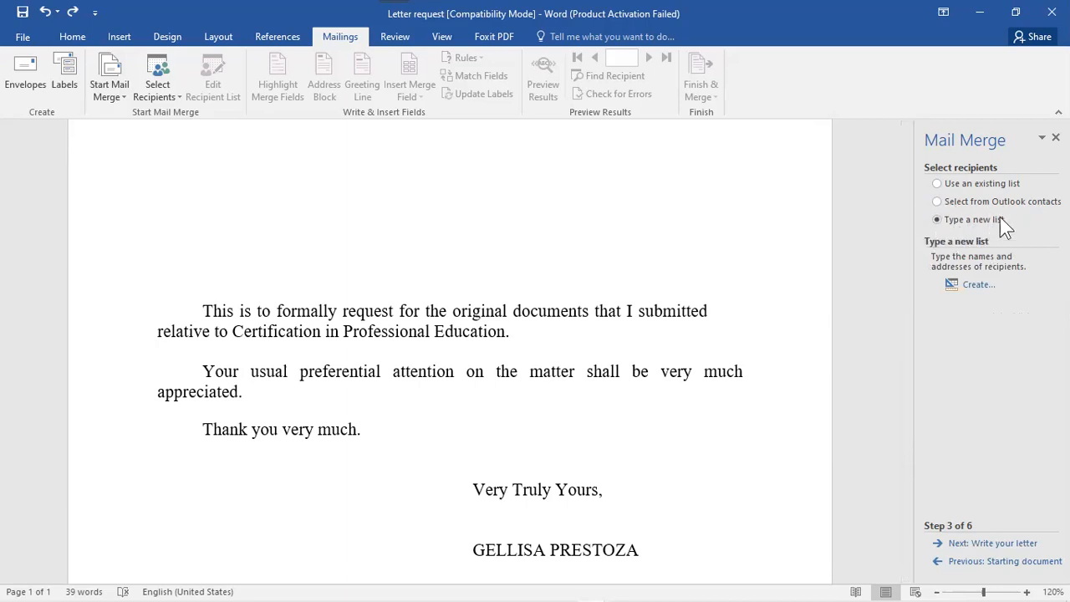
{"action": "left_click", "coordinate": [970, 284]}
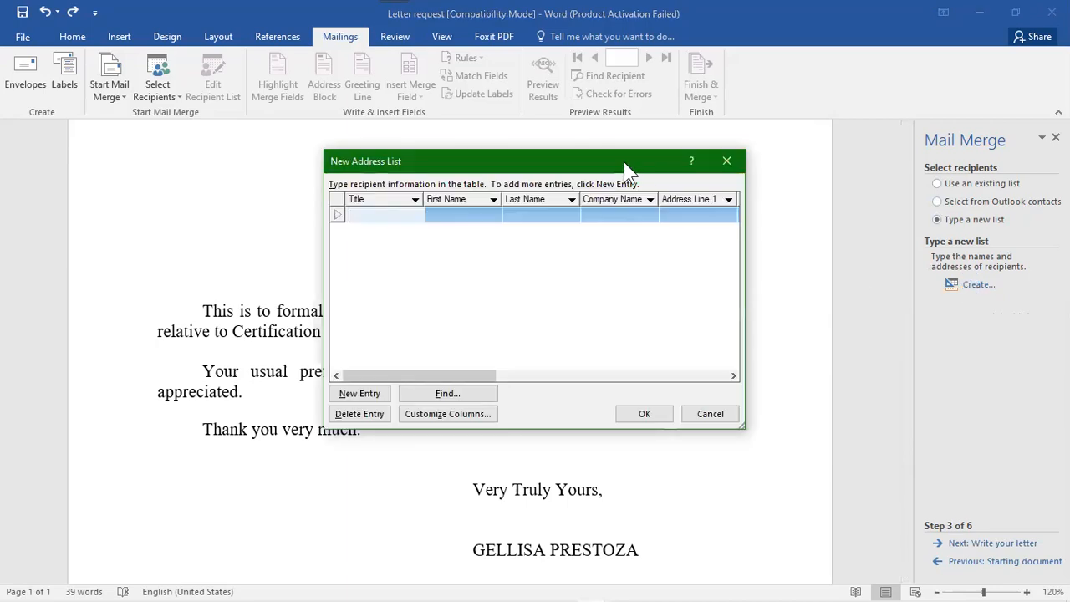
- Enter the first recipient's title Ms plus their first and last name
{"action": "left_click_drag", "start_coordinate": [631, 164], "coordinate": [798, 215]}
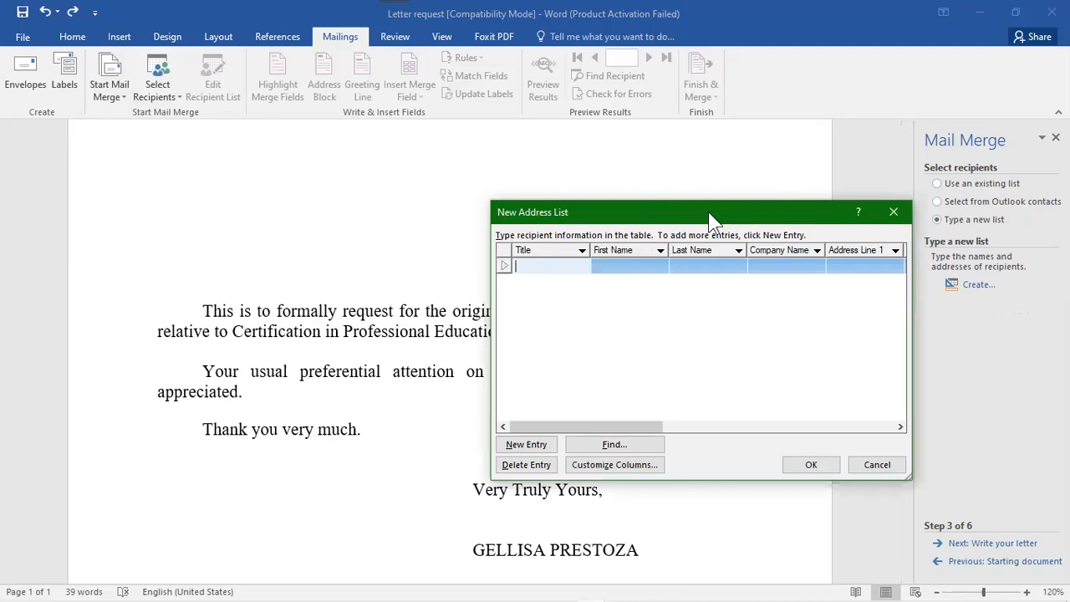
{"action": "left_click_drag", "start_coordinate": [708, 212], "coordinate": [655, 226]}
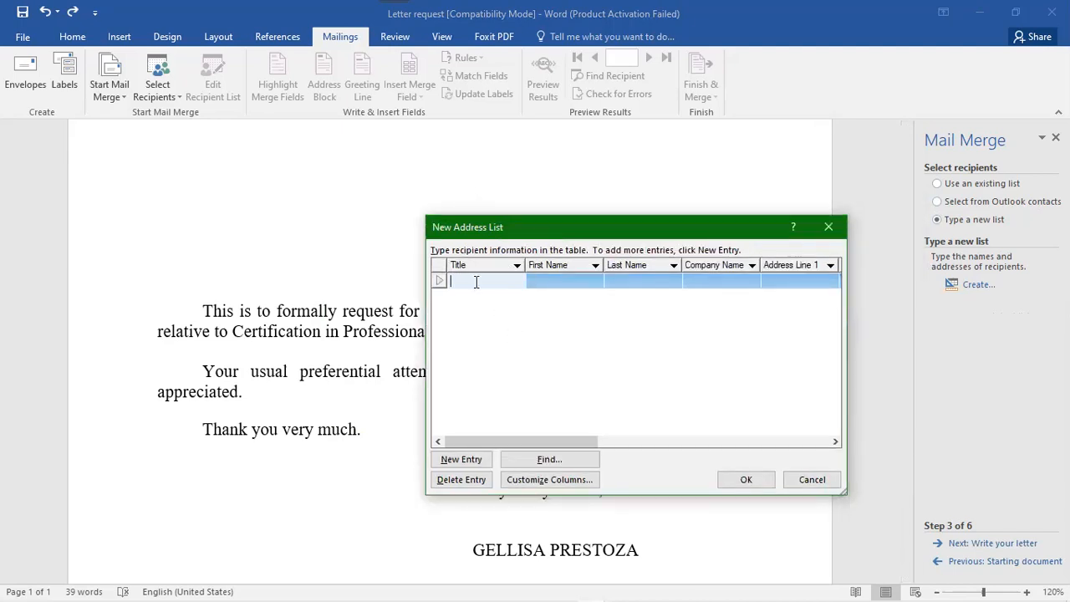
{"action": "left_click", "coordinate": [556, 280]}
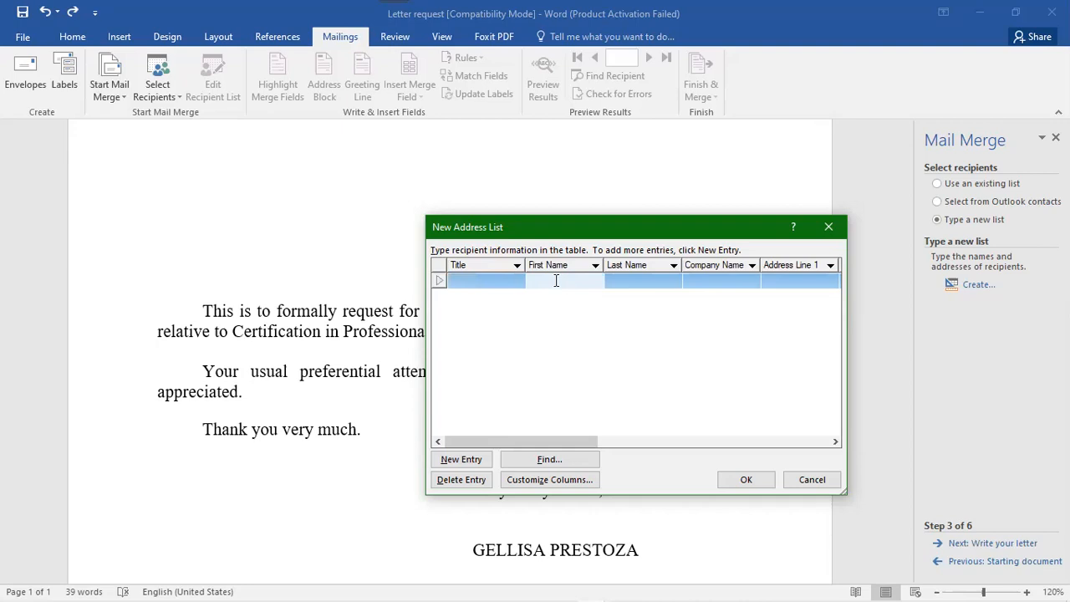
{"action": "left_click", "coordinate": [487, 281]}
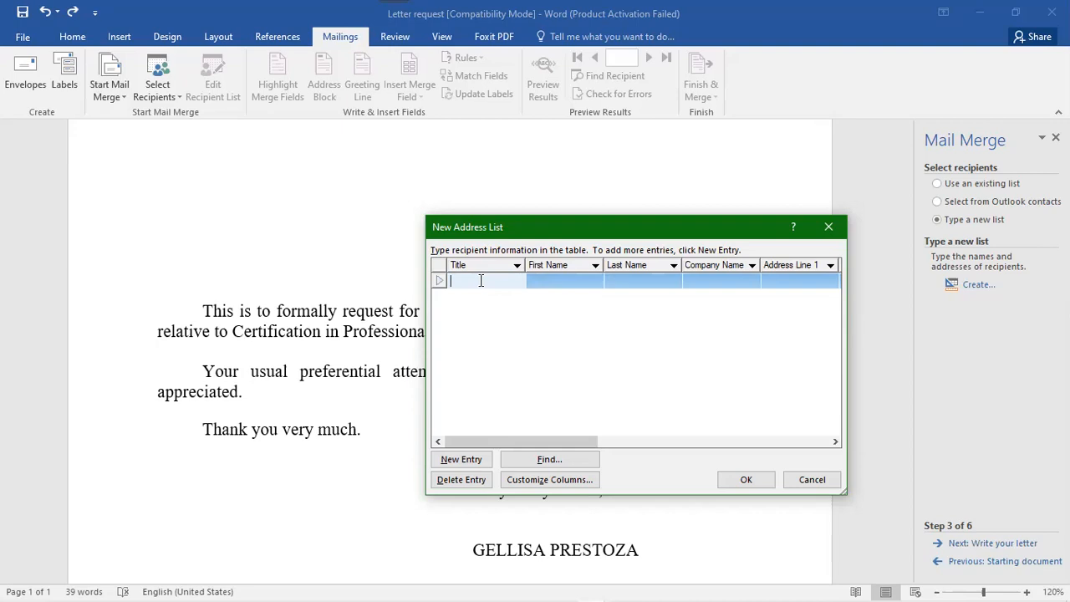
{"action": "type", "text": "Ms"}
{"action": "key", "text": "Tab"}
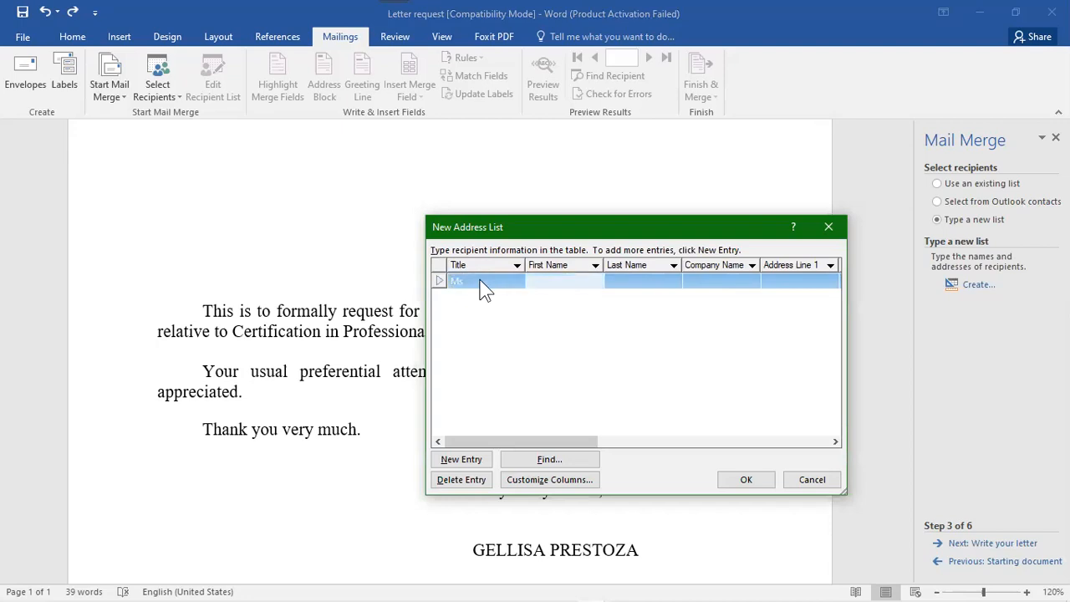
{"action": "key", "text": "Tab"}
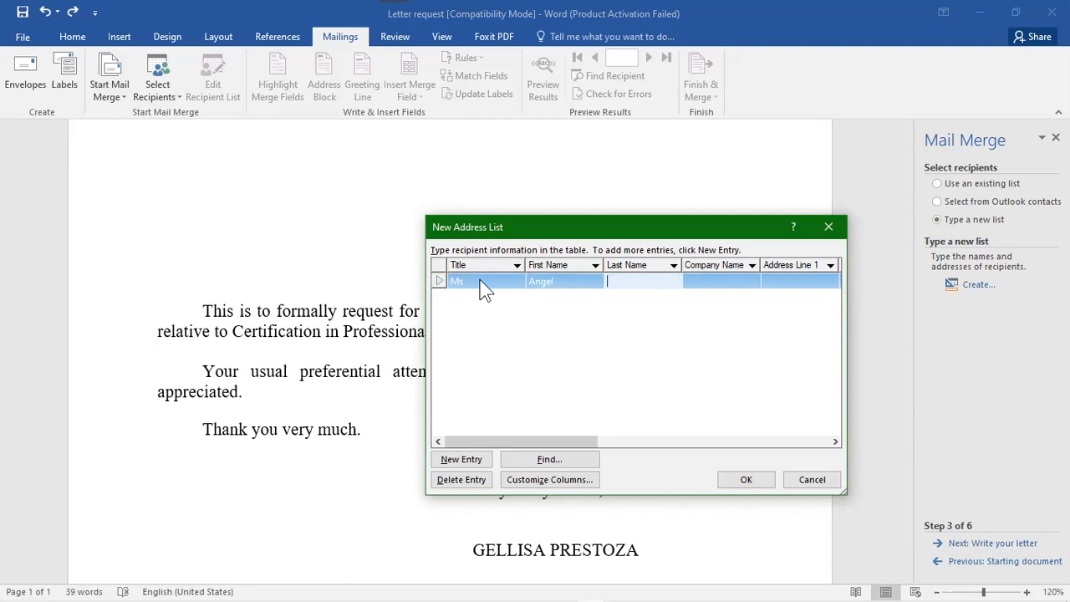
- Add company ABC Company and the recipient's street address, then confirm the entry
{"action": "key", "text": "Tab"}
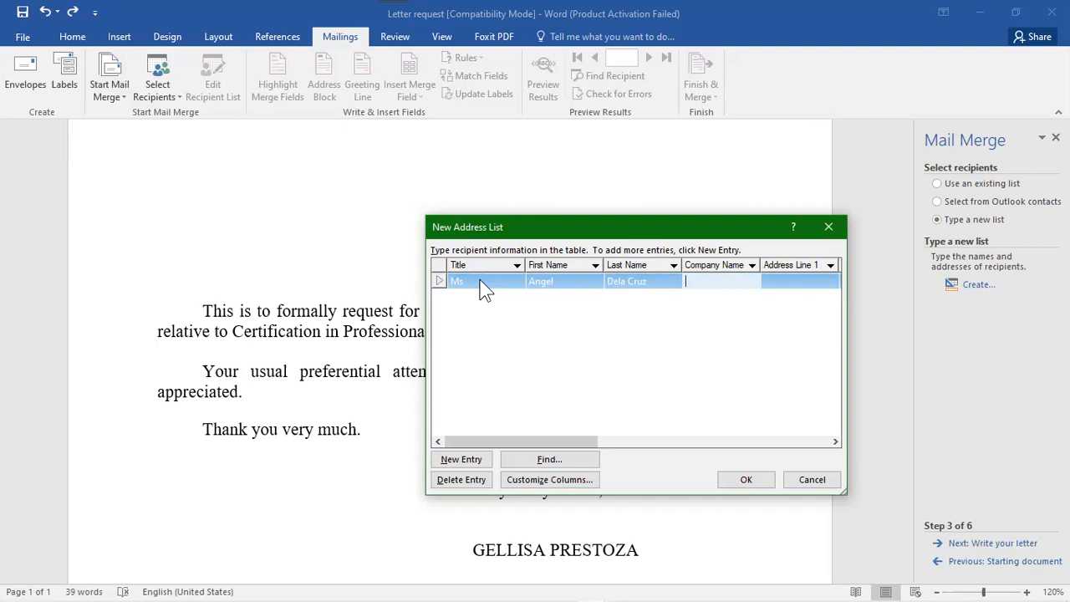
{"action": "type", "text": "ABC Company"}
{"action": "key", "text": "Tab"}
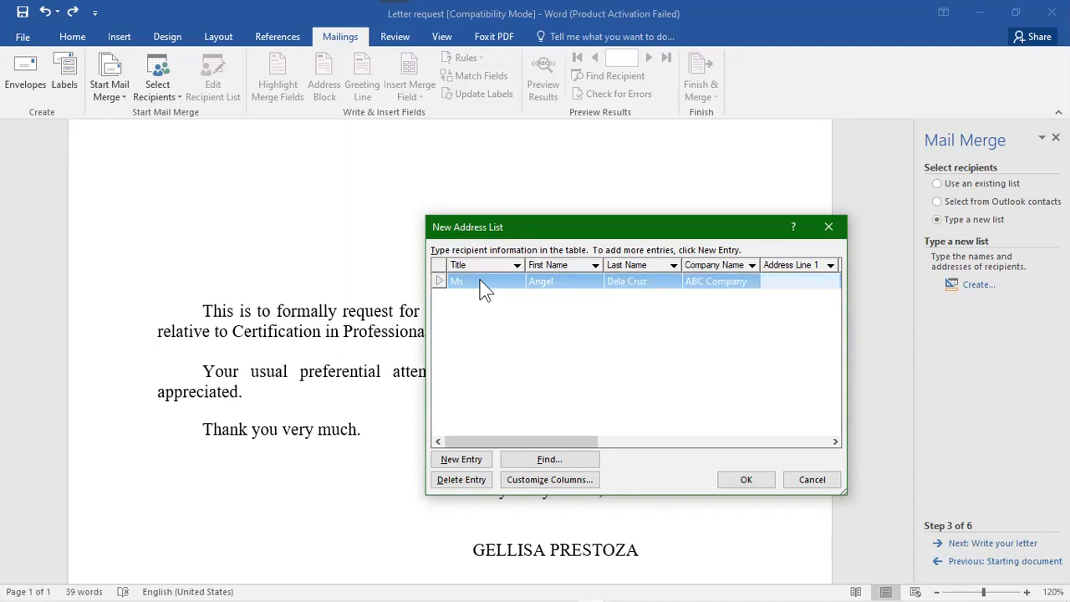
{"action": "type", "text": "L"}
{"action": "type", "text": "uzon"}
{"action": "type", "text": " S"}
{"action": "type", "text": "t. "}
{"action": "type", "text": "Mani"}
{"action": "type", "text": "la City"}
{"action": "left_click", "coordinate": [746, 481]}
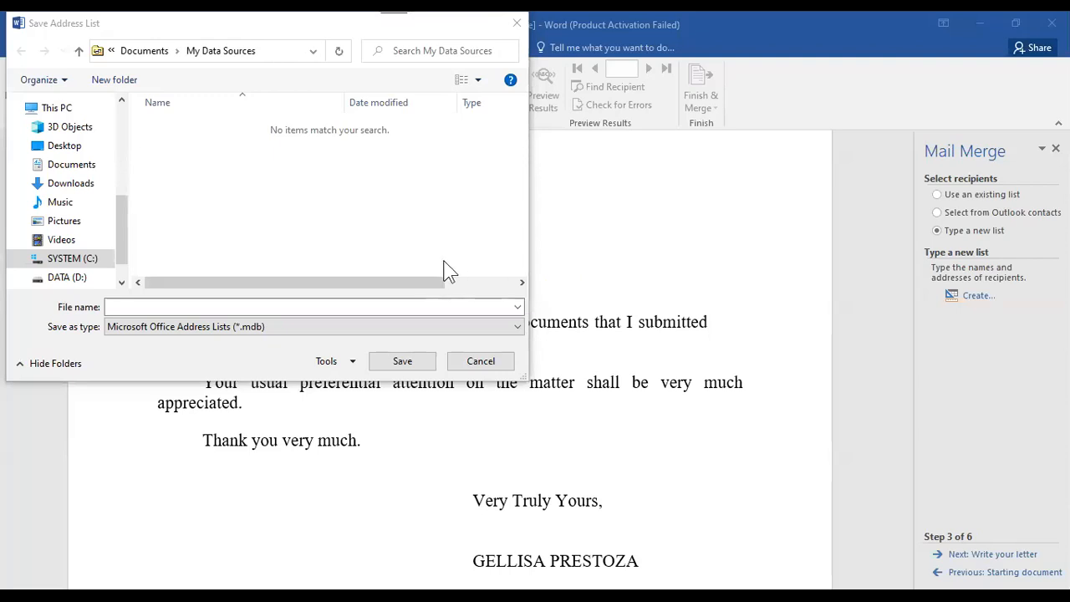
- Save the new address list under the file name 'work'
{"action": "left_click", "coordinate": [326, 307]}
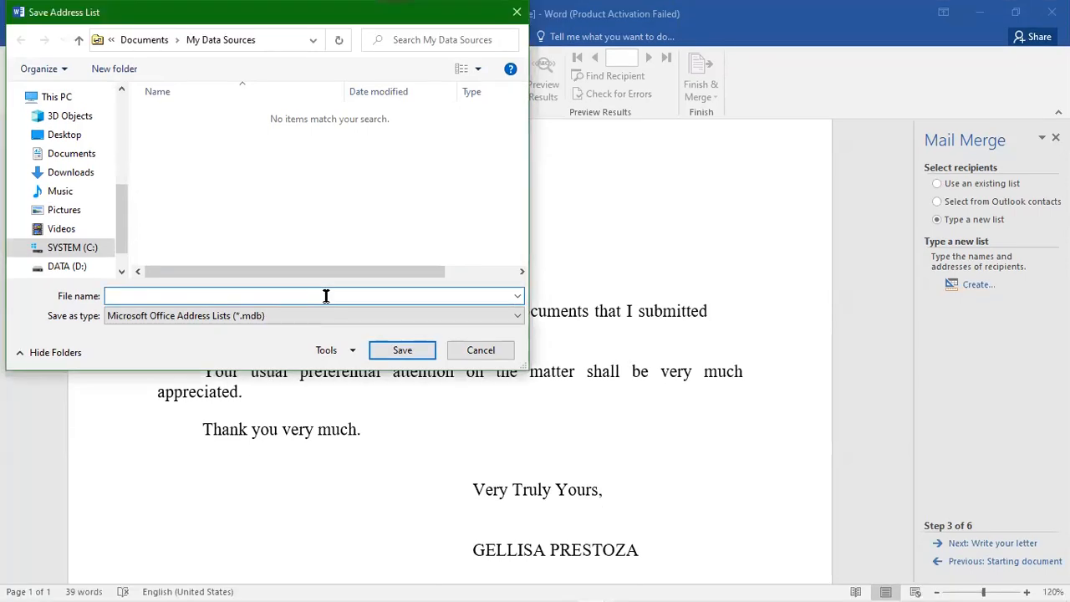
{"action": "type", "text": "work"}
{"action": "left_click", "coordinate": [403, 353]}
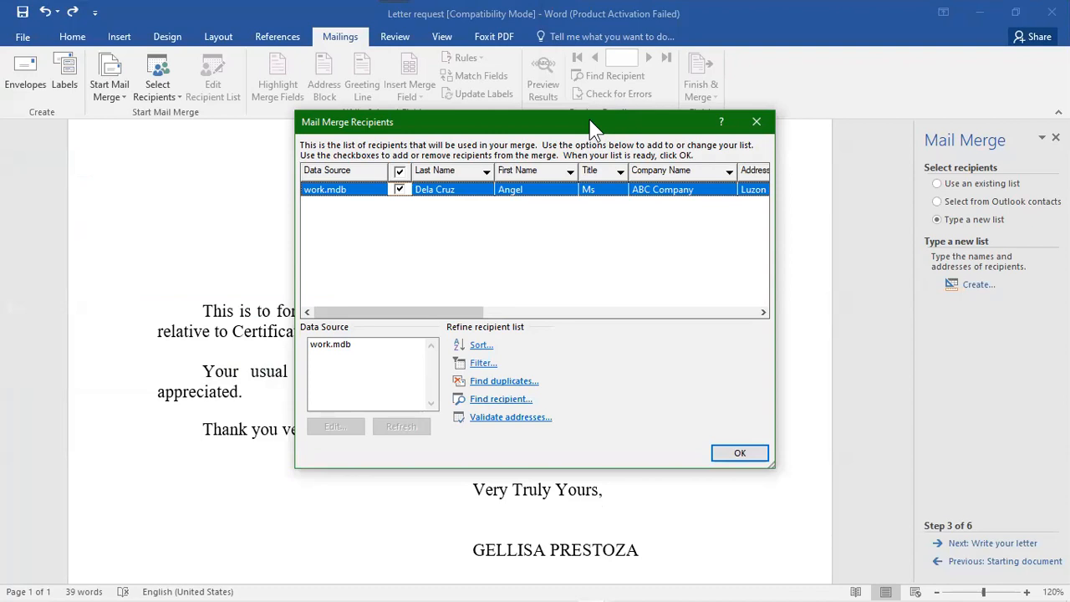
- Toggle the single recipient off and back on, then accept the work.mdb recipient list
{"action": "left_click_drag", "start_coordinate": [590, 126], "coordinate": [839, 177]}
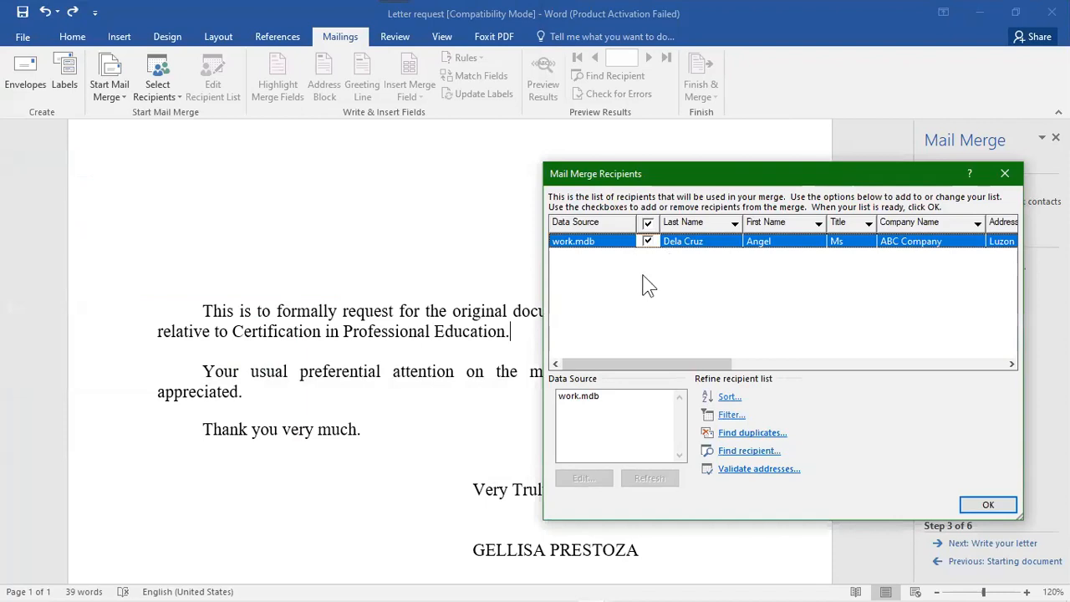
{"action": "left_click", "coordinate": [648, 242]}
{"action": "left_click", "coordinate": [648, 242]}
{"action": "left_click", "coordinate": [987, 504]}
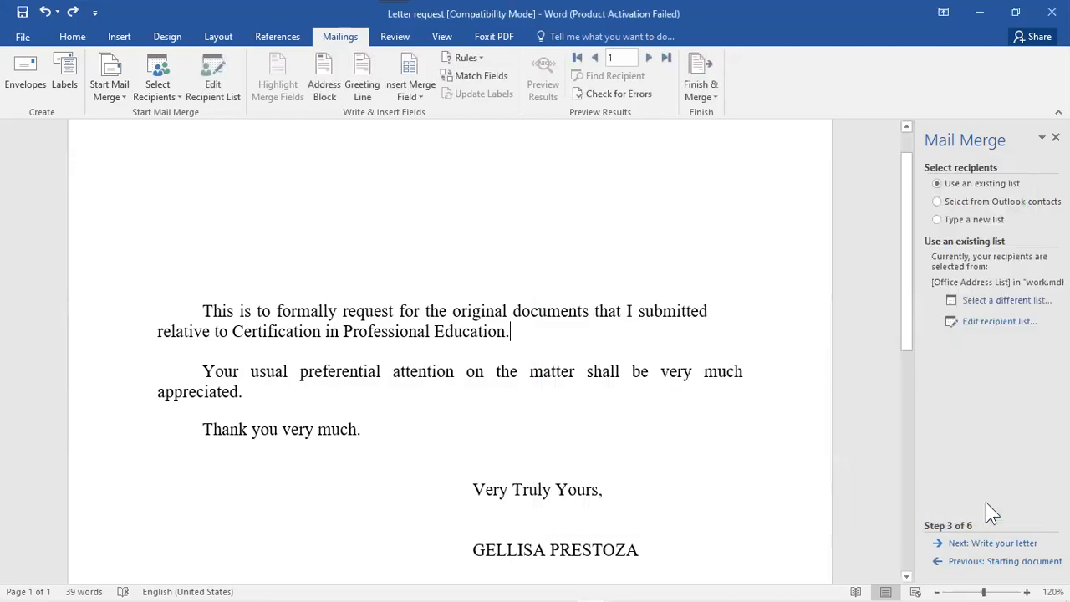
- Go to the write-your-letter step, insert an address block with Philippines as home country, then undo it
{"action": "left_click", "coordinate": [993, 544]}
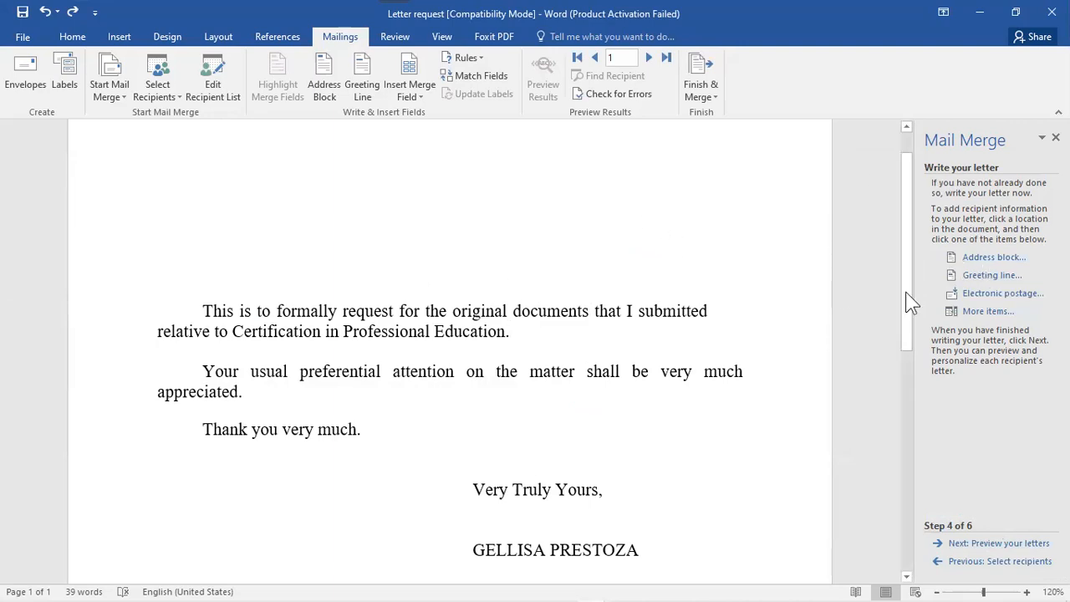
{"action": "left_click_drag", "start_coordinate": [904, 269], "coordinate": [901, 225]}
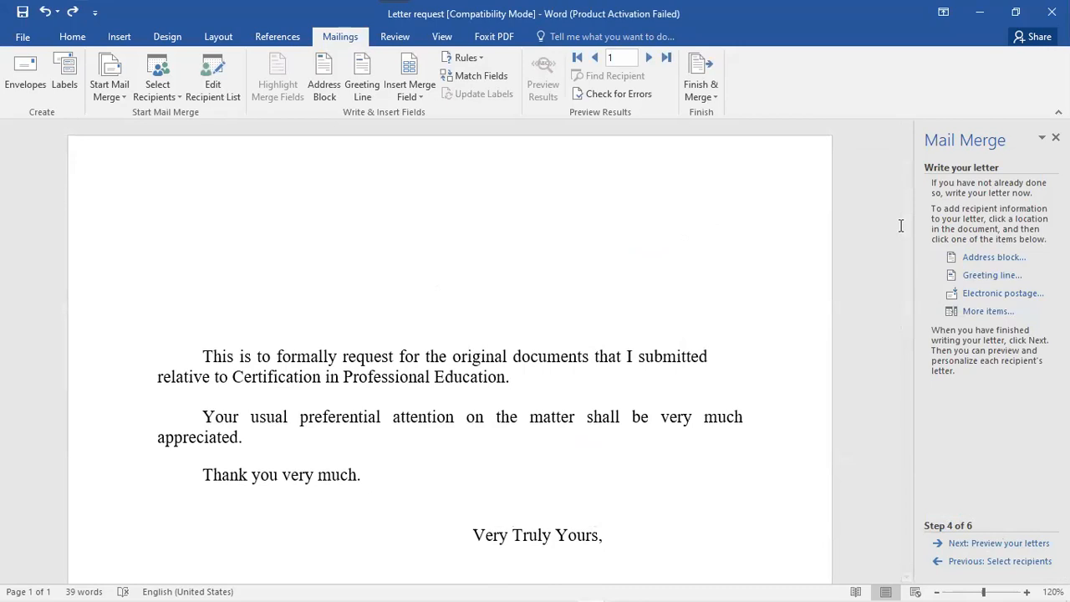
{"action": "left_click", "coordinate": [999, 258]}
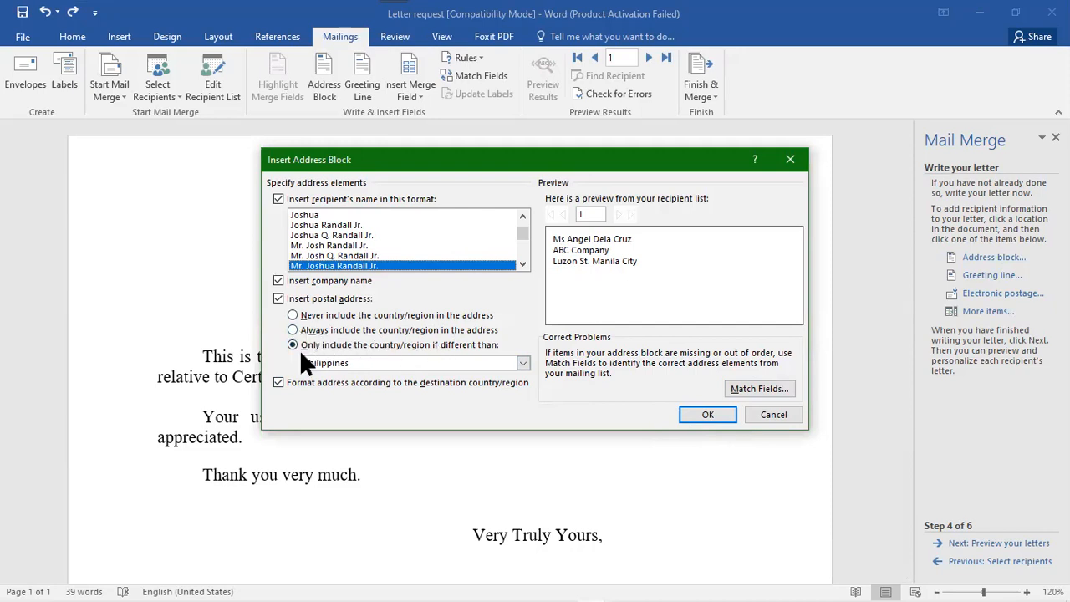
{"action": "left_click", "coordinate": [521, 363]}
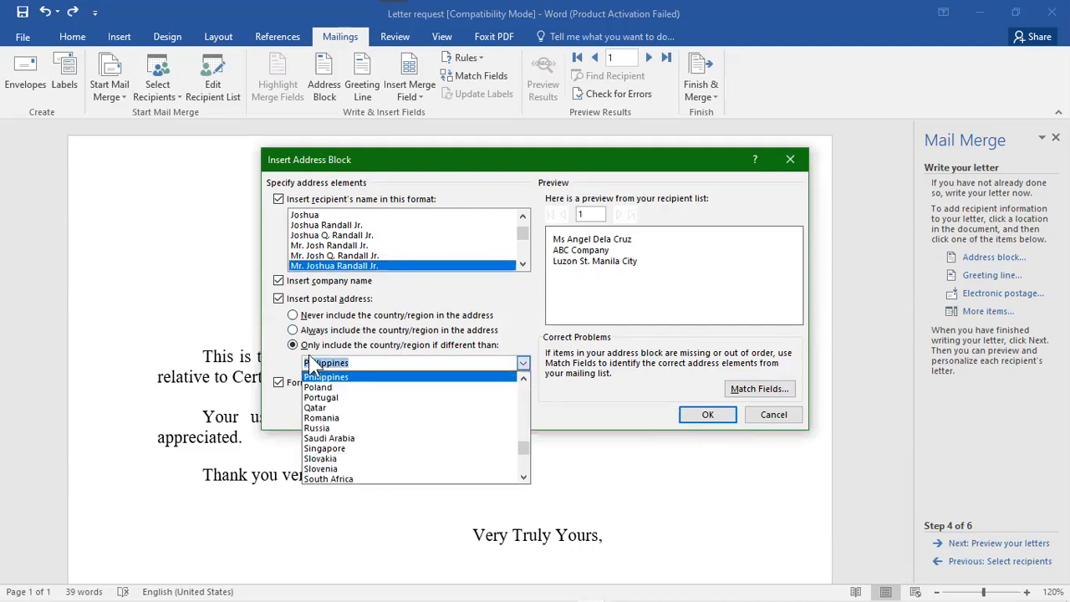
{"action": "left_click", "coordinate": [516, 311]}
{"action": "left_click", "coordinate": [708, 414]}
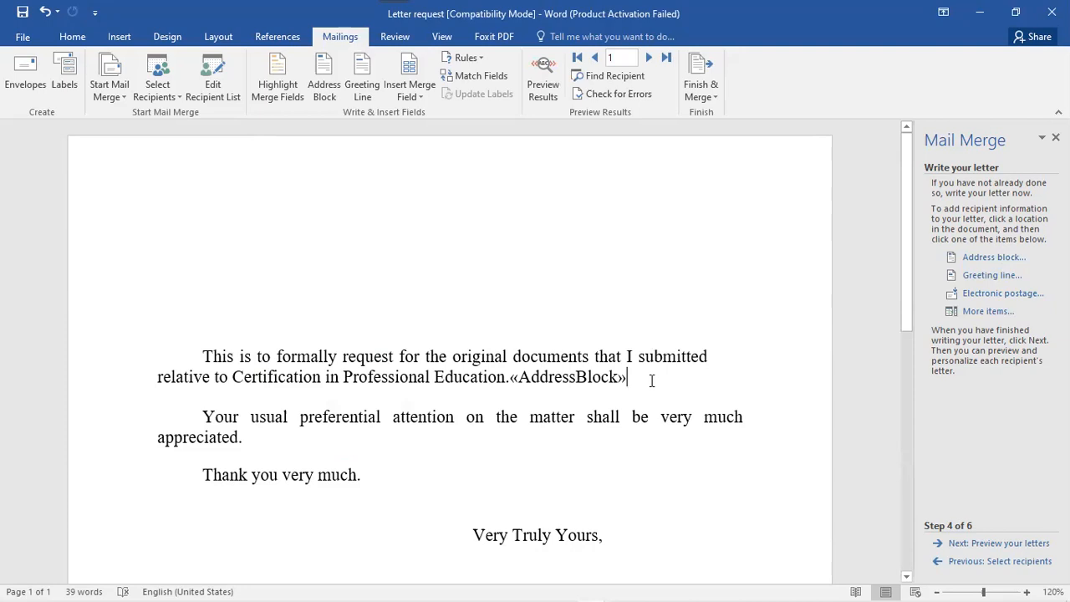
{"action": "key", "text": "ctrl+z"}
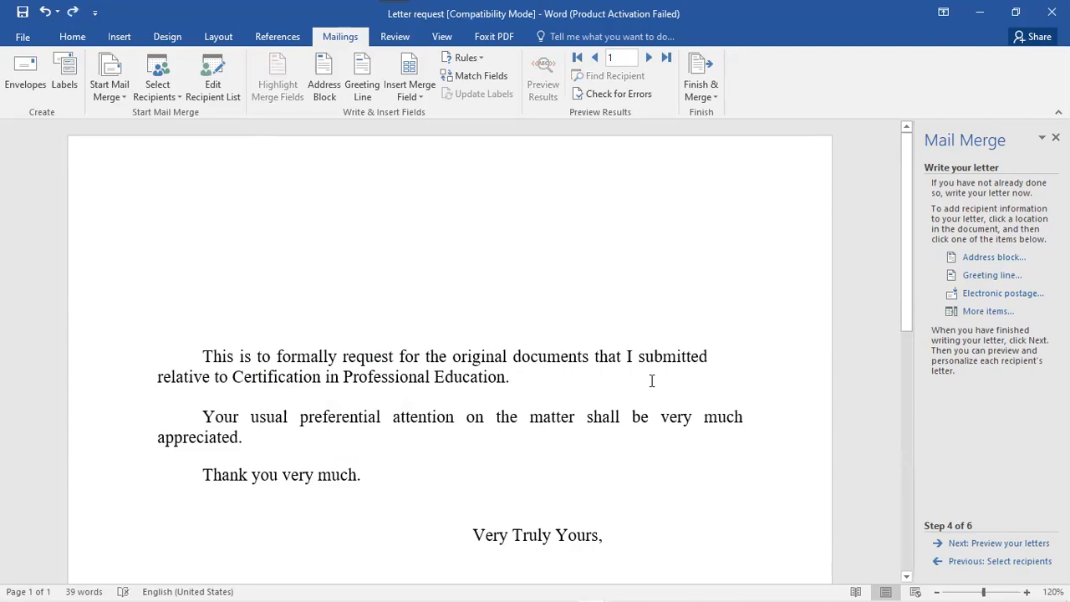
- Insert an «AddressBlock» field on the letter's empty top line and bring up the greeting line settings
{"action": "left_click", "coordinate": [180, 237]}
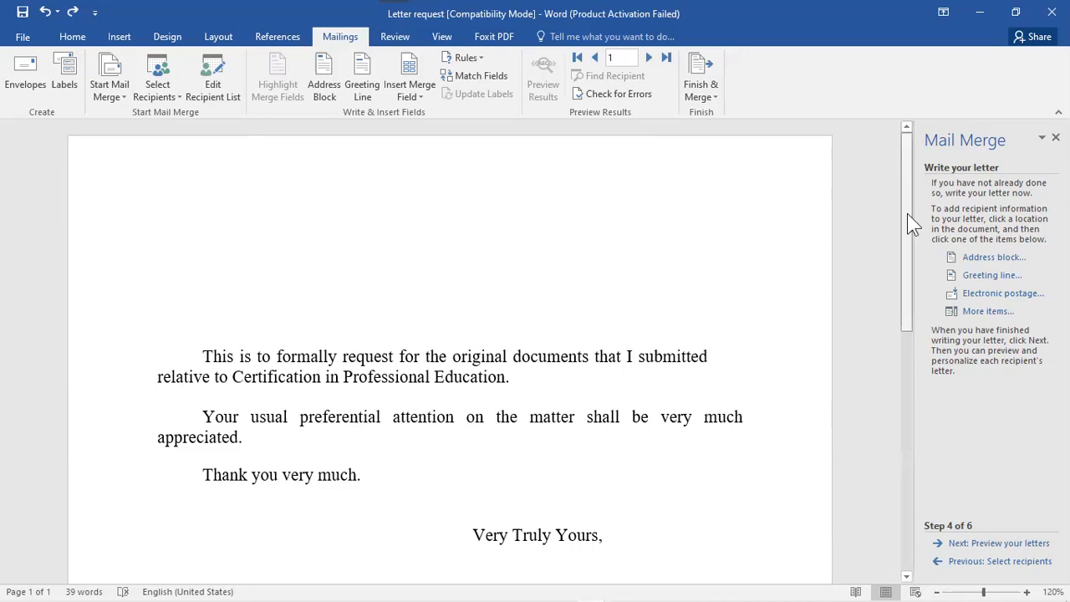
{"action": "left_click", "coordinate": [980, 257]}
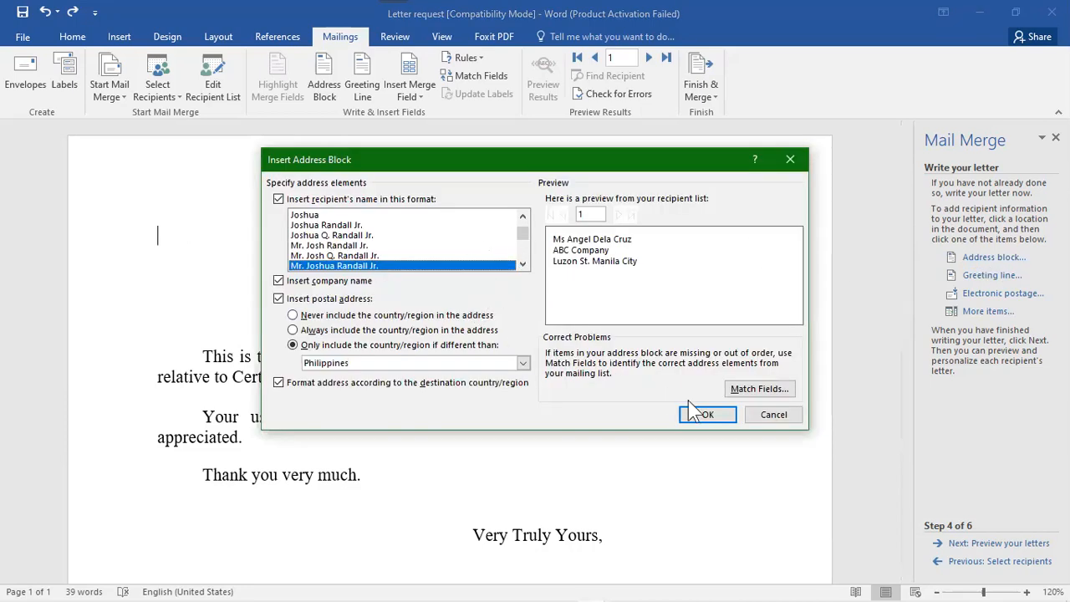
{"action": "left_click", "coordinate": [701, 408]}
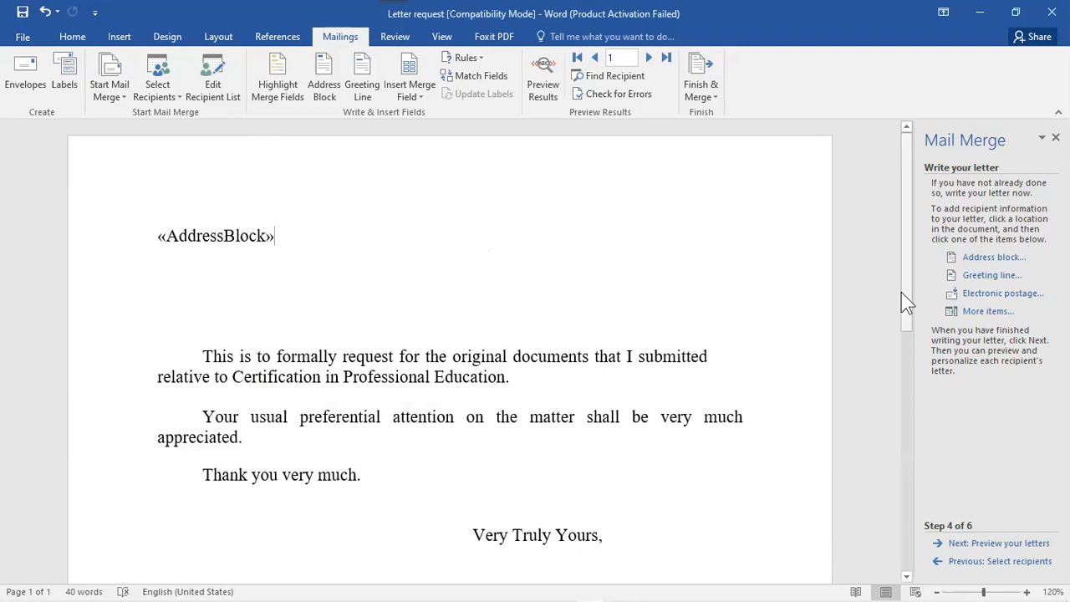
{"action": "left_click", "coordinate": [988, 275]}
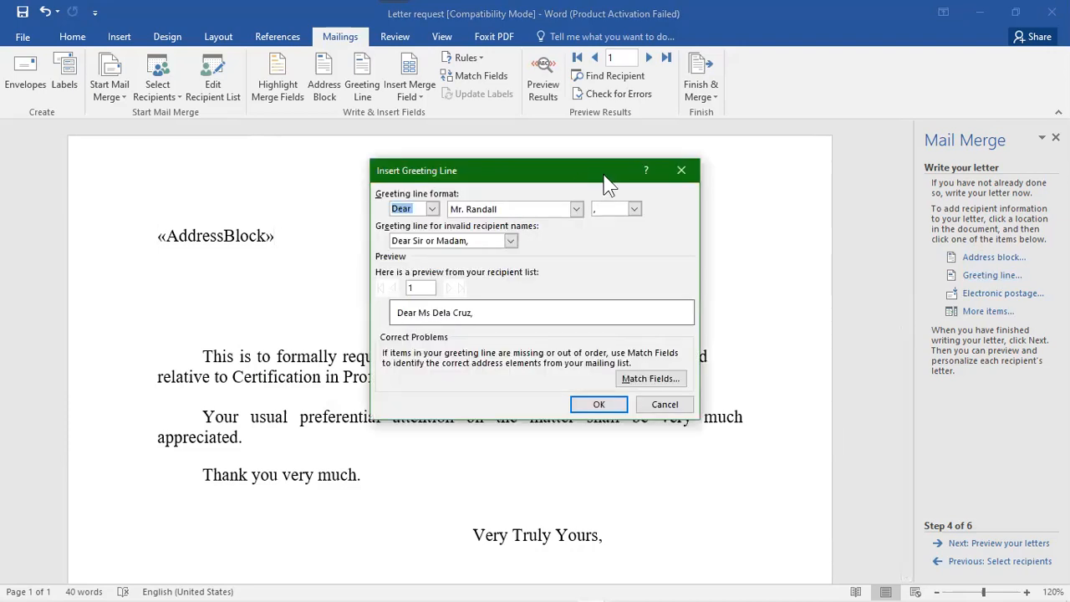
- Insert a greeting line using 'Dear' with 'Dear Sir or Madam,' as the fallback greeting
{"action": "left_click_drag", "start_coordinate": [608, 183], "coordinate": [784, 219]}
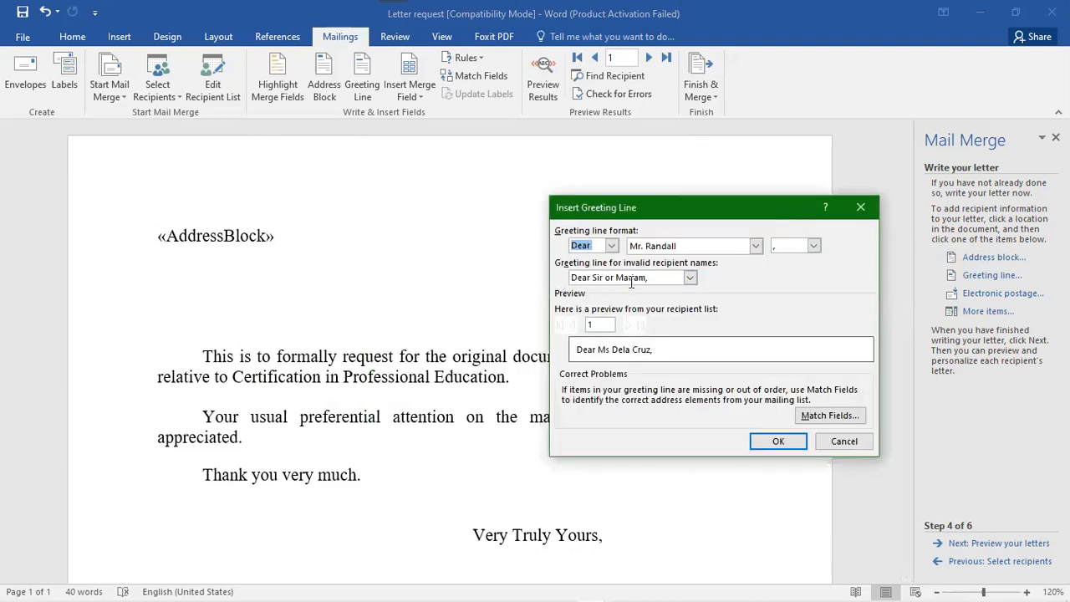
{"action": "left_click", "coordinate": [612, 246]}
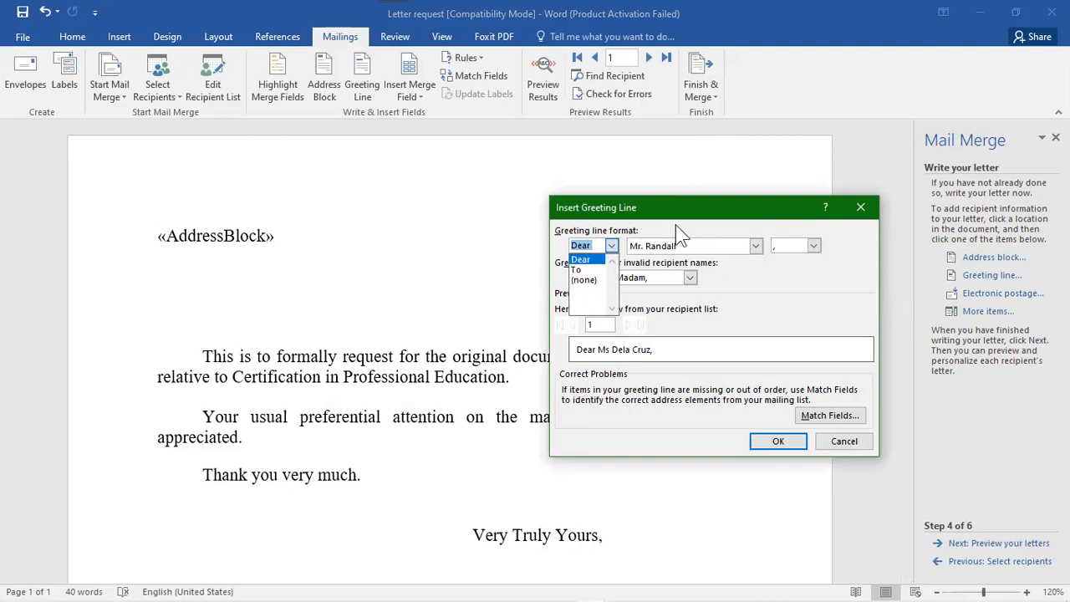
{"action": "left_click", "coordinate": [589, 258]}
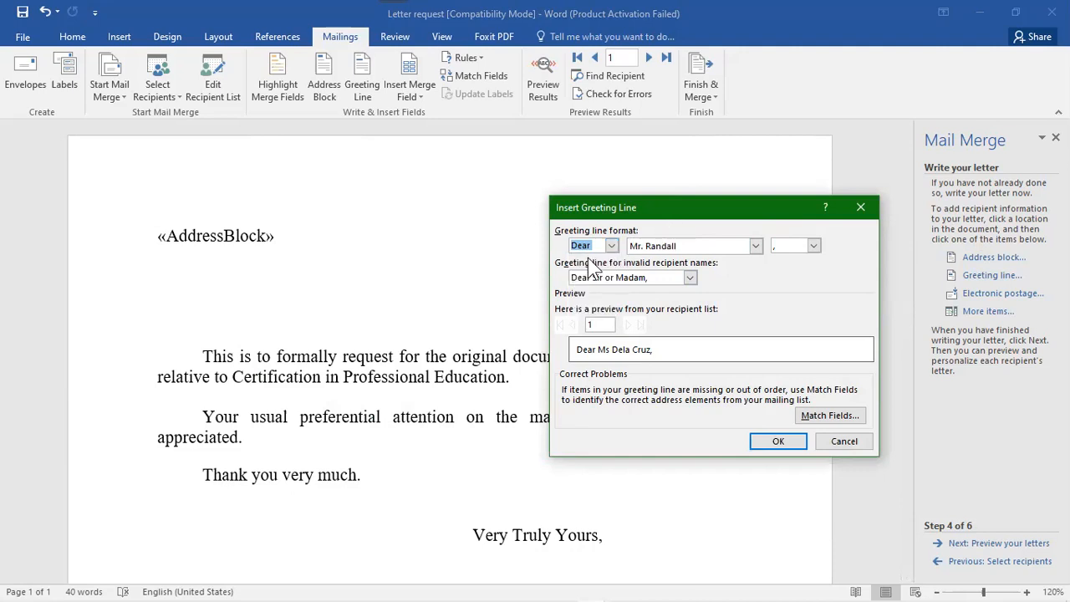
{"action": "left_click", "coordinate": [689, 277]}
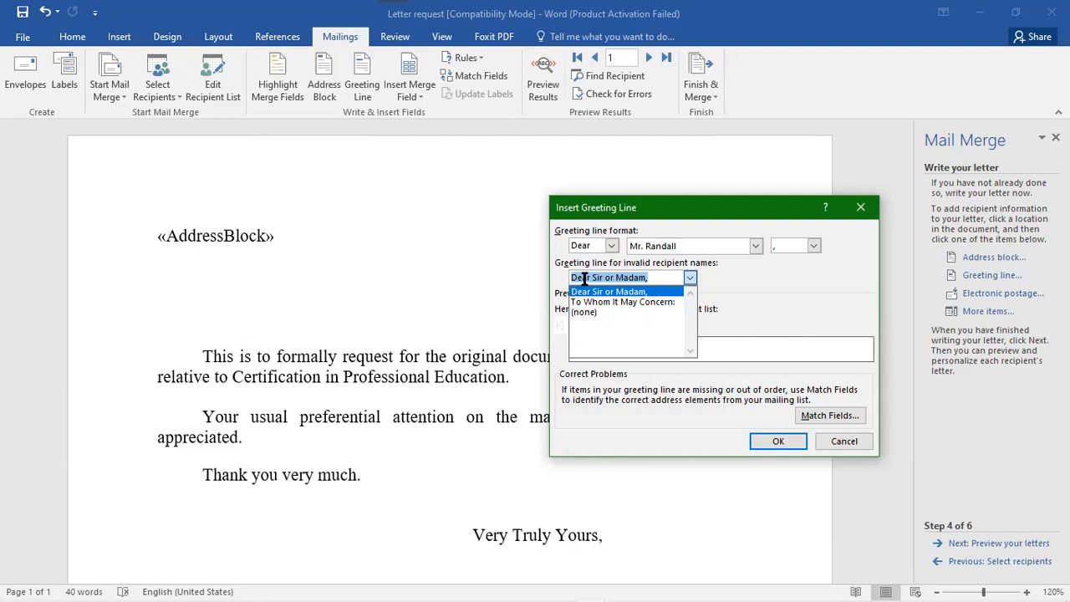
{"action": "left_click", "coordinate": [744, 276]}
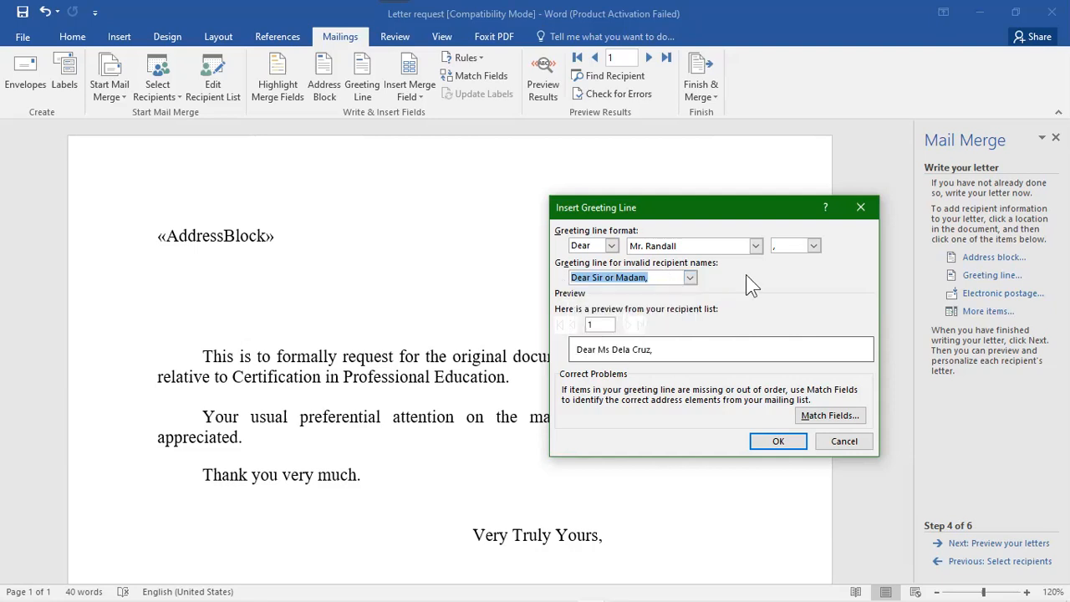
{"action": "left_click", "coordinate": [690, 277]}
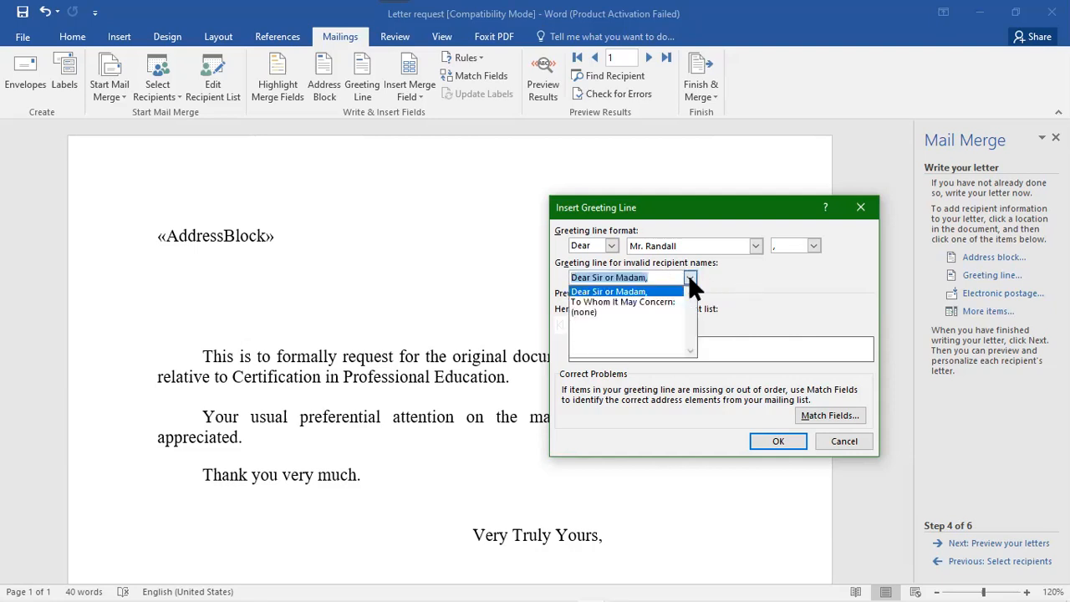
{"action": "left_click", "coordinate": [746, 284]}
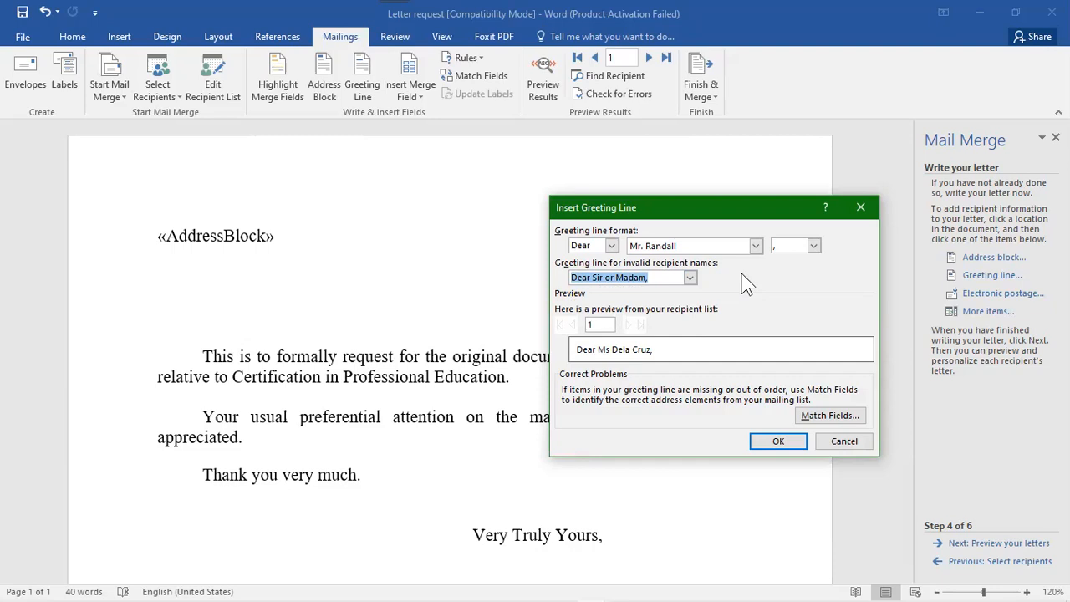
{"action": "left_click", "coordinate": [778, 443]}
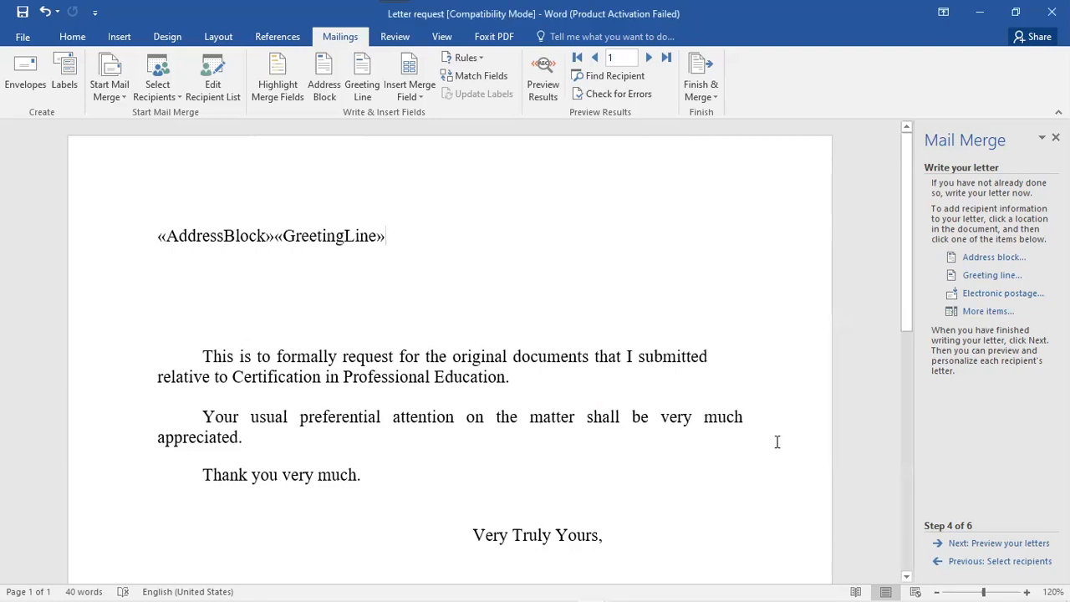
- Undo it, add a new line below the address block, reinsert the greeting line, and preview the letters
{"action": "key", "text": "ctrl+z"}
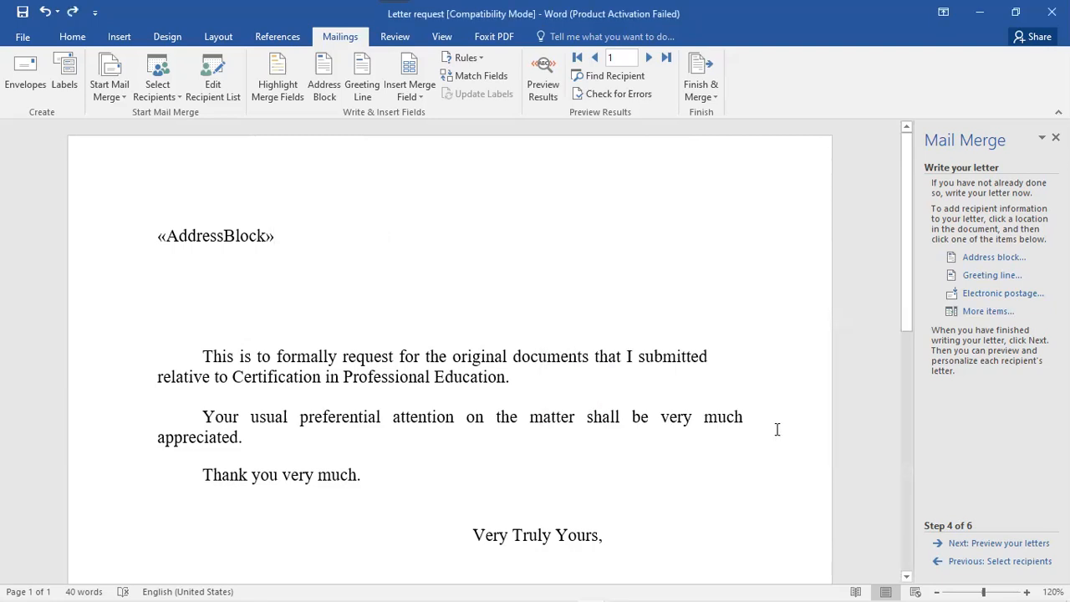
{"action": "key", "text": "Return"}
{"action": "key", "text": "Return"}
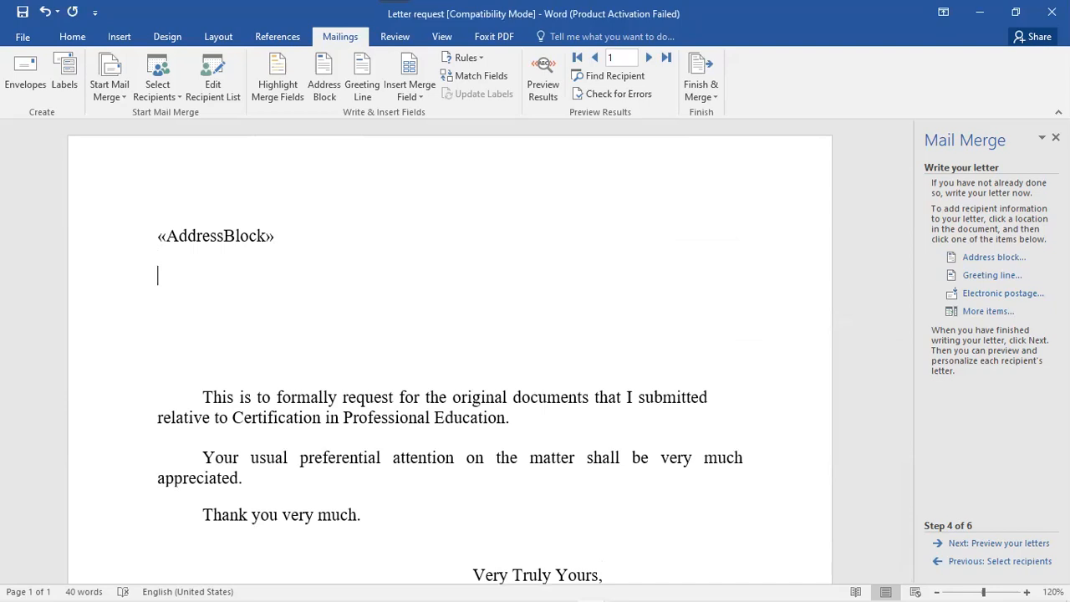
{"action": "left_click", "coordinate": [982, 276]}
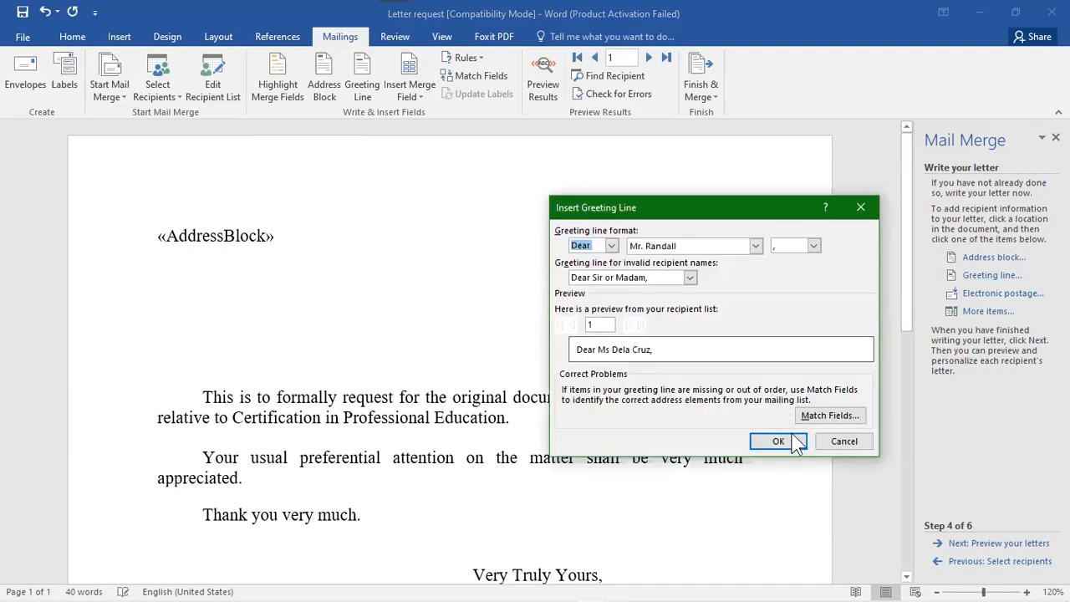
{"action": "left_click", "coordinate": [780, 441]}
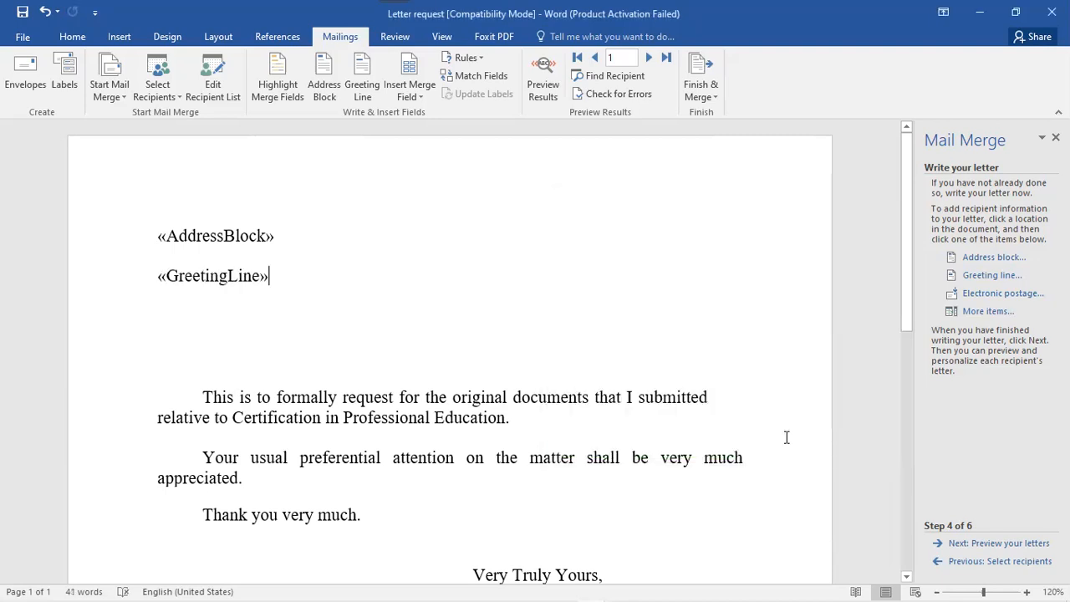
{"action": "left_click", "coordinate": [993, 545]}
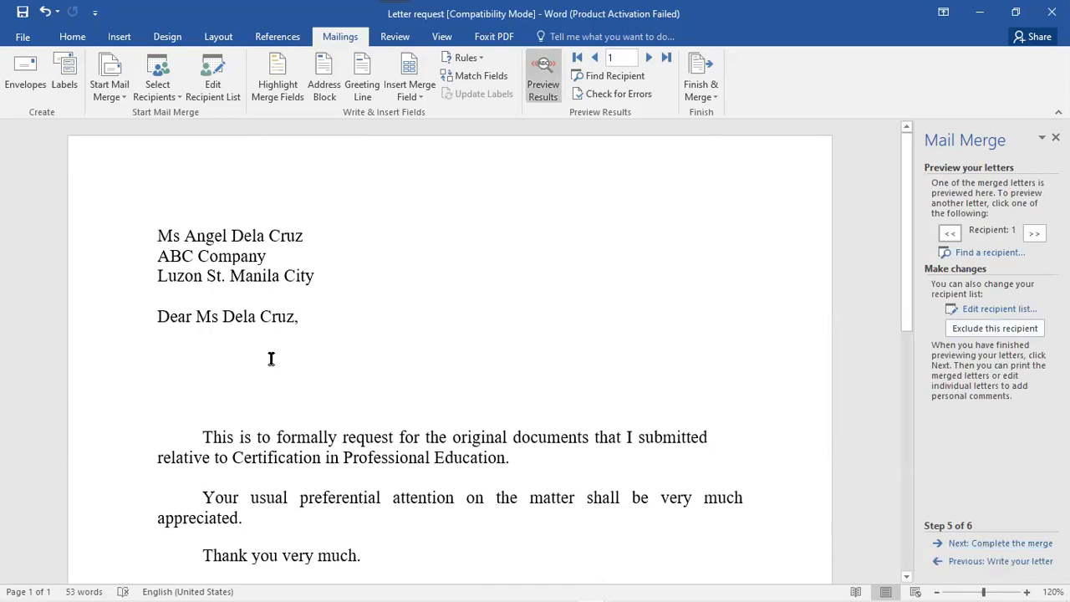
- Delete the extra blank lines below the greeting and advance to the merge's final step
{"action": "left_click", "coordinate": [266, 389]}
{"action": "key", "text": "Delete"}
{"action": "key", "text": "Delete"}
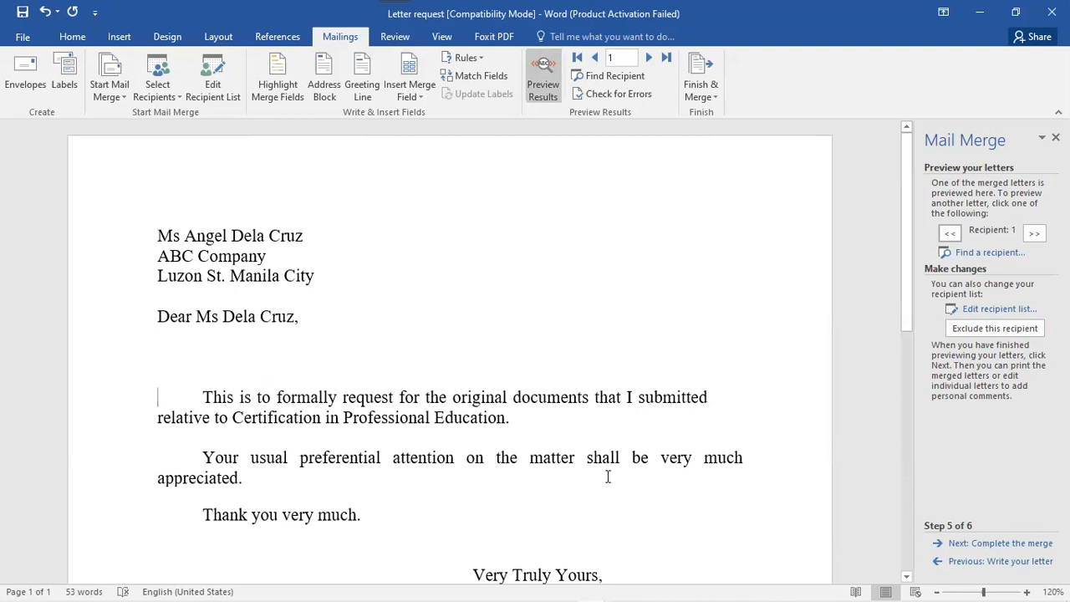
{"action": "left_click", "coordinate": [1011, 545]}
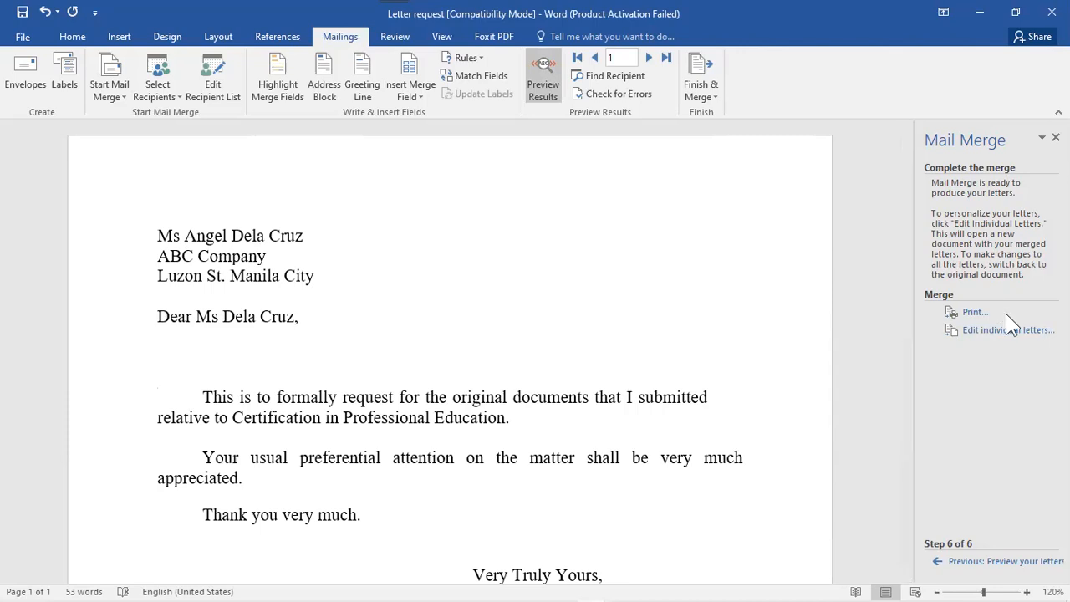
{"action": "left_click", "coordinate": [980, 317]}
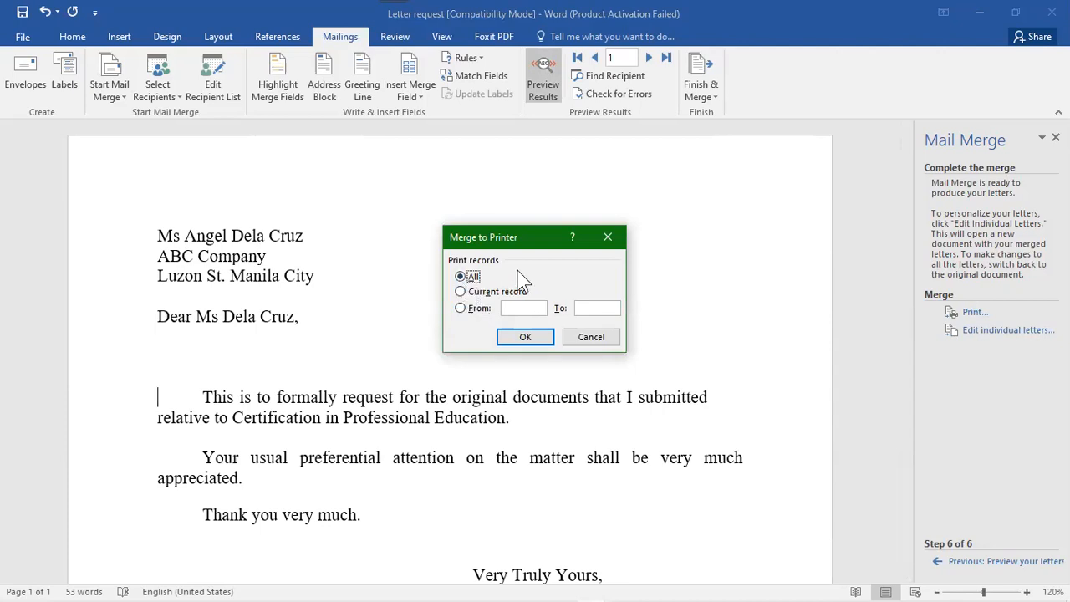
{"action": "left_click", "coordinate": [461, 292]}
{"action": "left_click", "coordinate": [460, 309]}
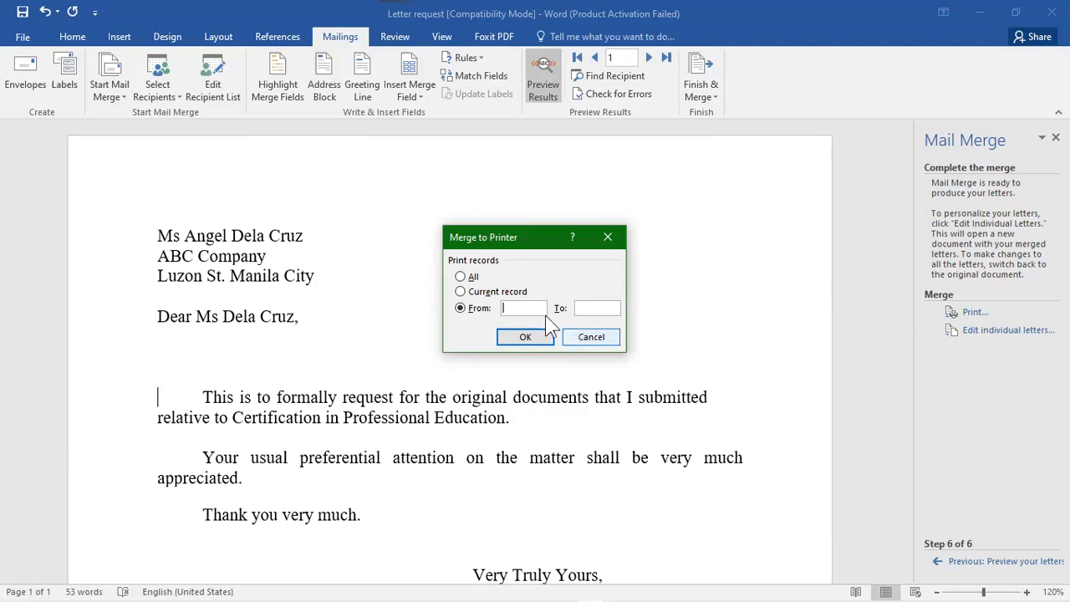
{"action": "left_click", "coordinate": [583, 339]}
{"action": "left_click", "coordinate": [1023, 330]}
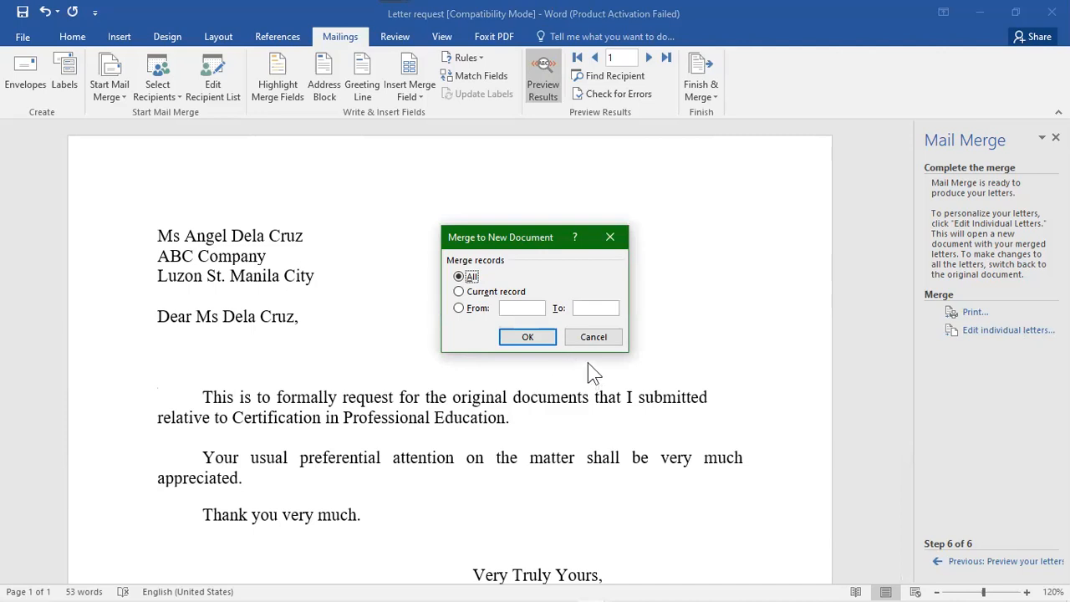
{"action": "left_click", "coordinate": [458, 291]}
{"action": "left_click", "coordinate": [458, 309]}
{"action": "type", "text": "1"}
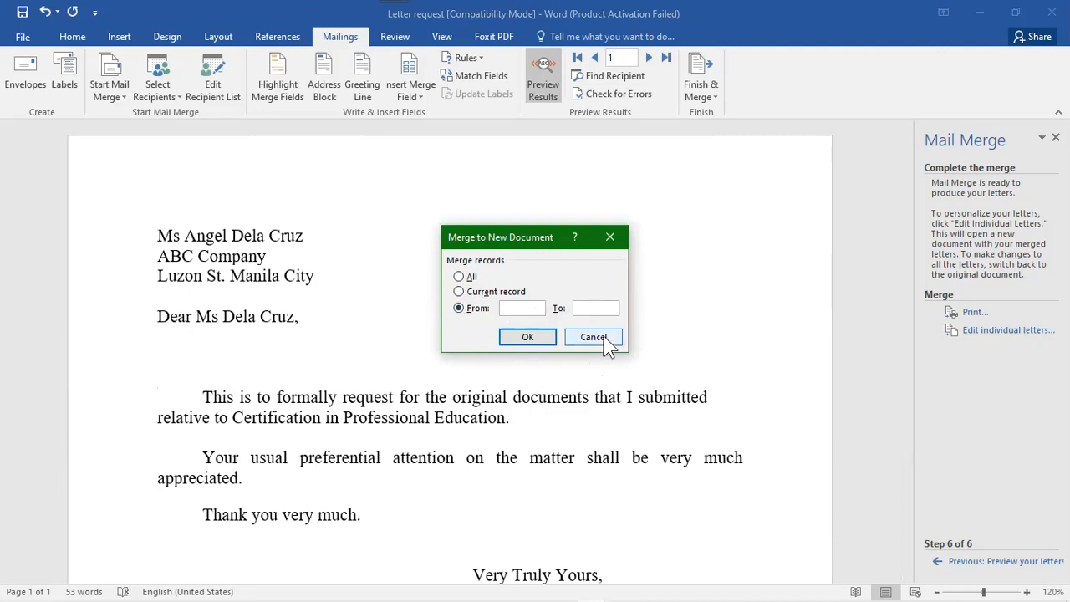
{"action": "left_click", "coordinate": [596, 338]}
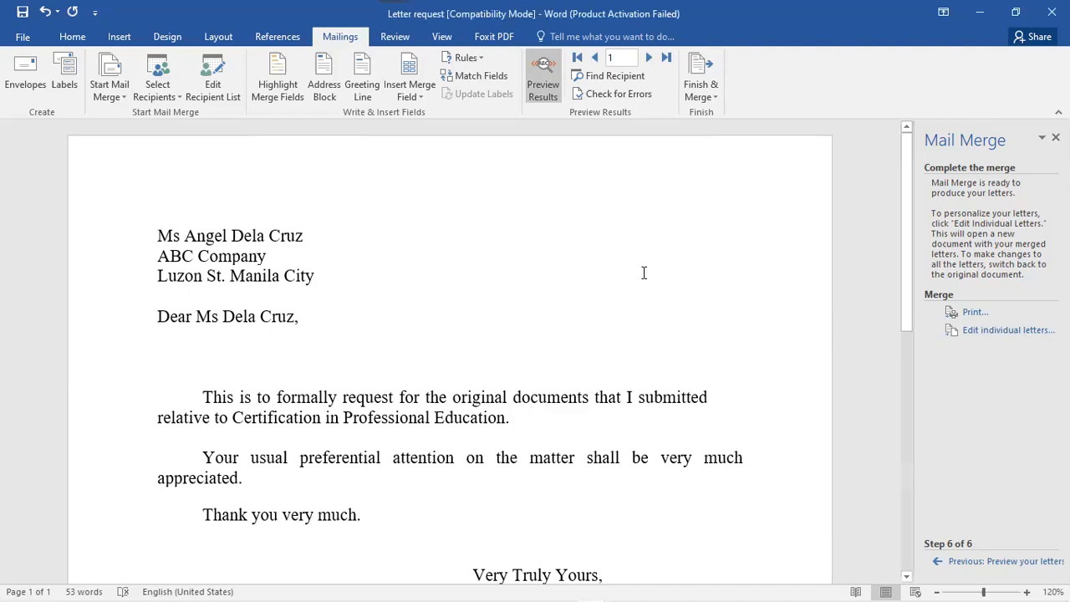
- Switch to the Review tools, look over the Track Changes options, and close the Mail Merge pane
{"action": "left_click", "coordinate": [396, 41]}
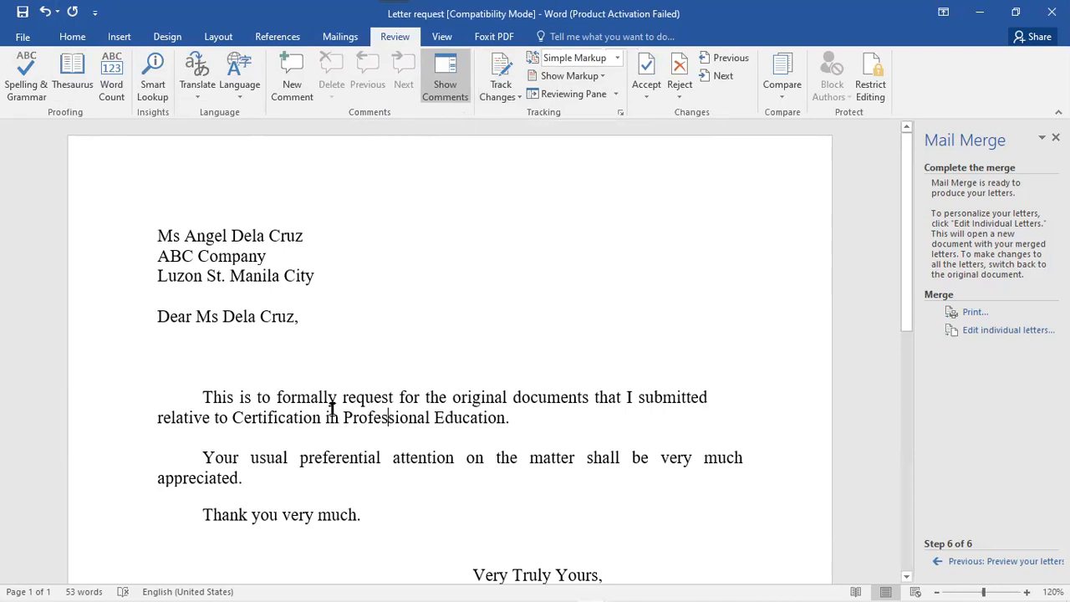
{"action": "left_click", "coordinate": [523, 418]}
{"action": "left_click", "coordinate": [513, 98]}
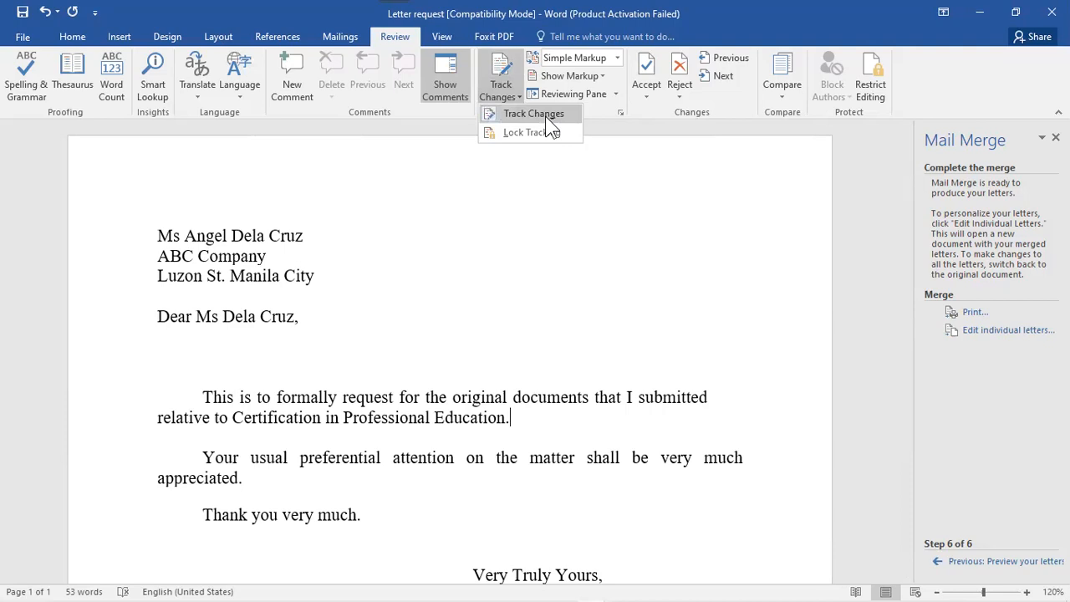
{"action": "left_click", "coordinate": [545, 116]}
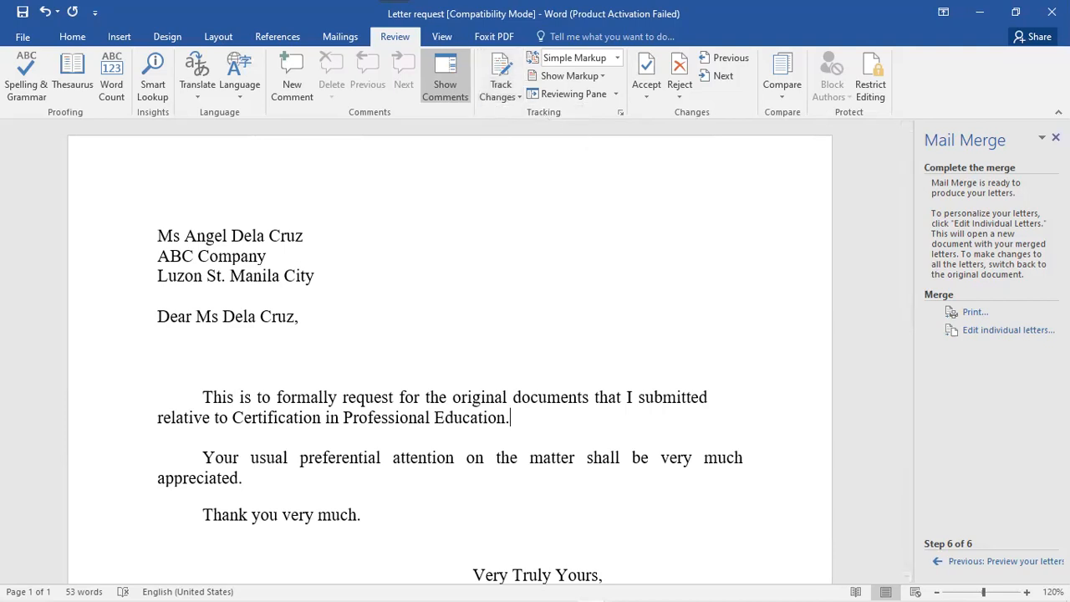
{"action": "left_click", "coordinate": [1055, 137]}
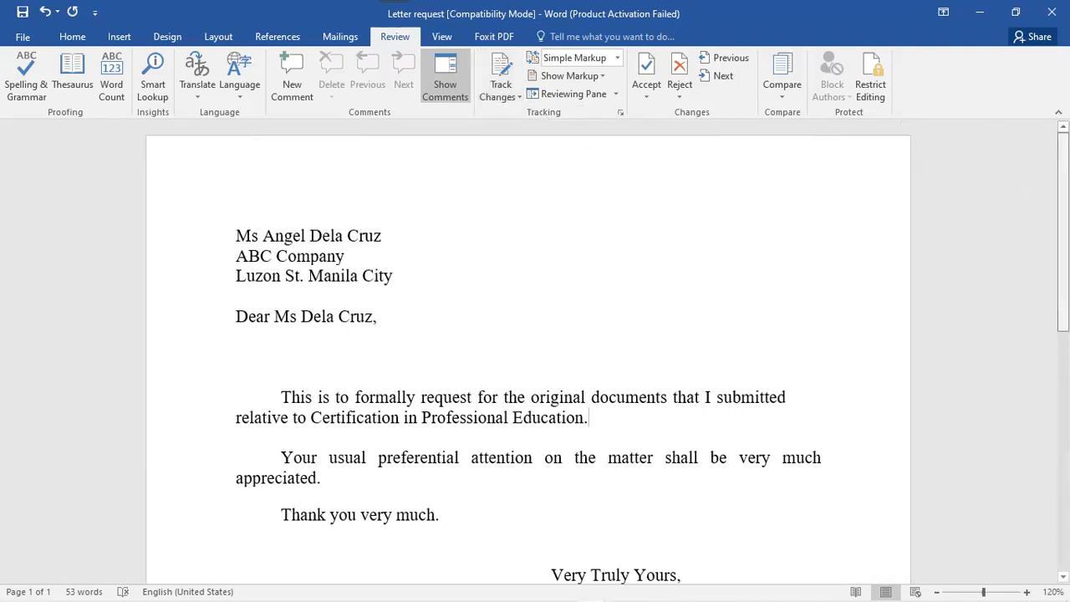
{"action": "scroll", "coordinate": [1003, 179], "scroll_direction": "down", "scroll_amount": 6}
{"action": "scroll", "coordinate": [1003, 179], "scroll_direction": "up", "scroll_amount": 6}
- Select the first body paragraph and browse the comments, markup display and Compare options
{"action": "left_click", "coordinate": [362, 475]}
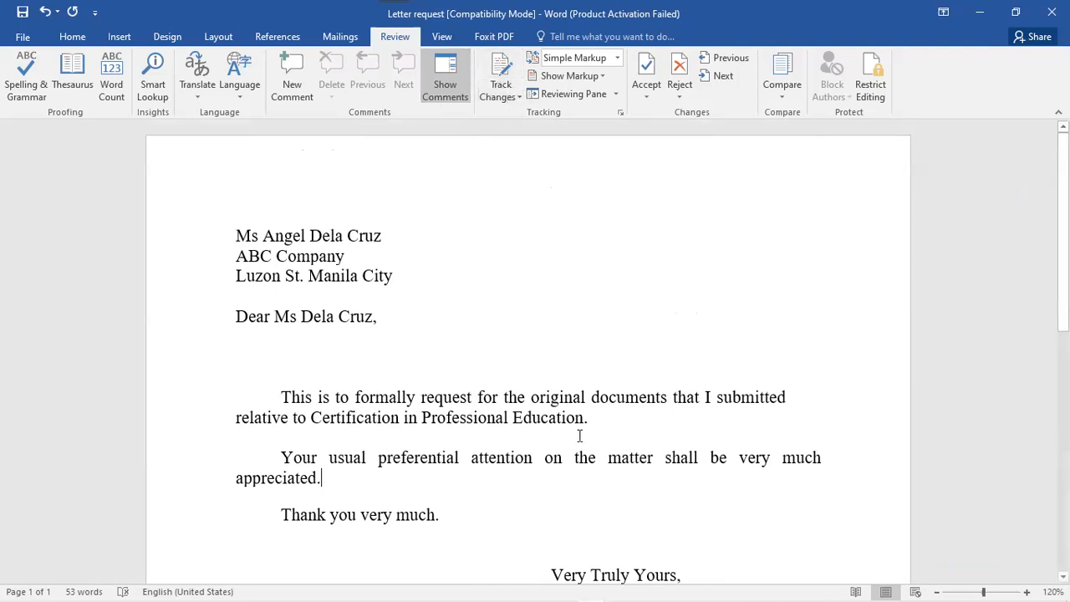
{"action": "left_click_drag", "start_coordinate": [514, 416], "coordinate": [270, 396]}
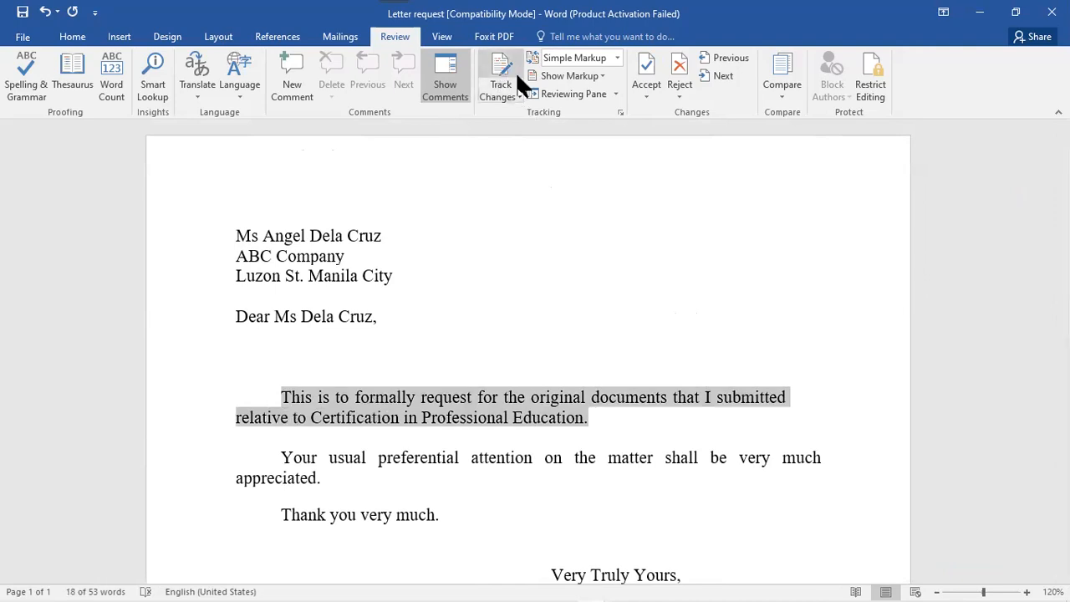
{"action": "left_click", "coordinate": [461, 99]}
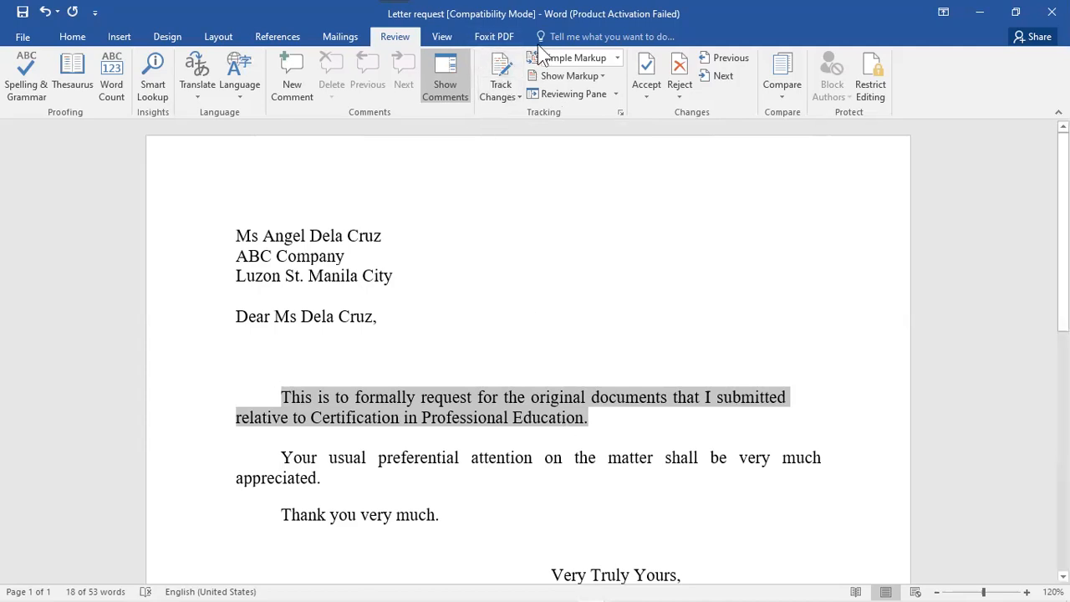
{"action": "left_click", "coordinate": [618, 59]}
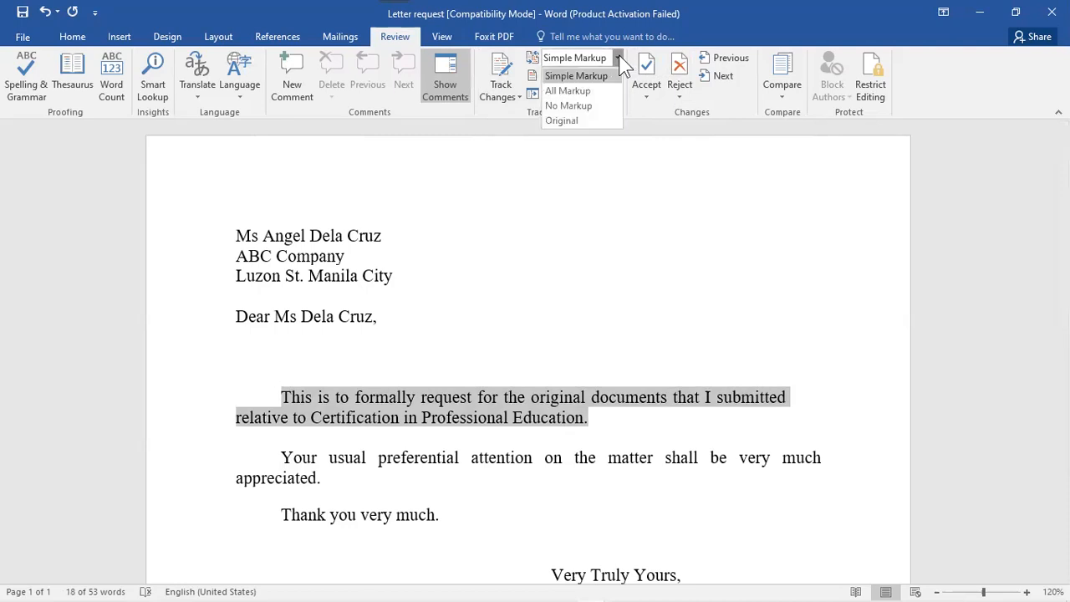
{"action": "left_click", "coordinate": [600, 151]}
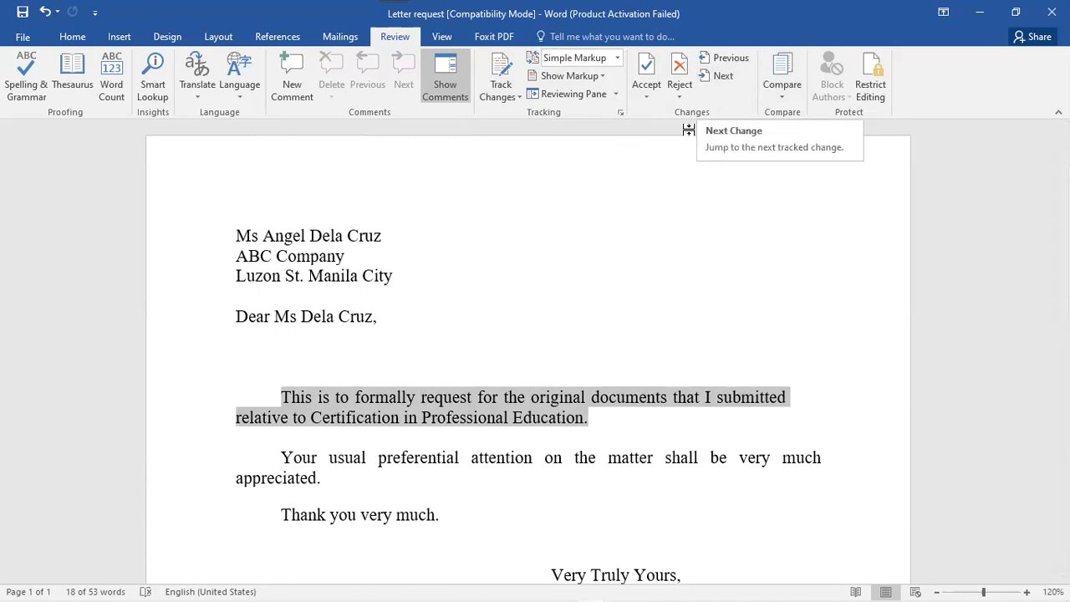
{"action": "left_click", "coordinate": [794, 101]}
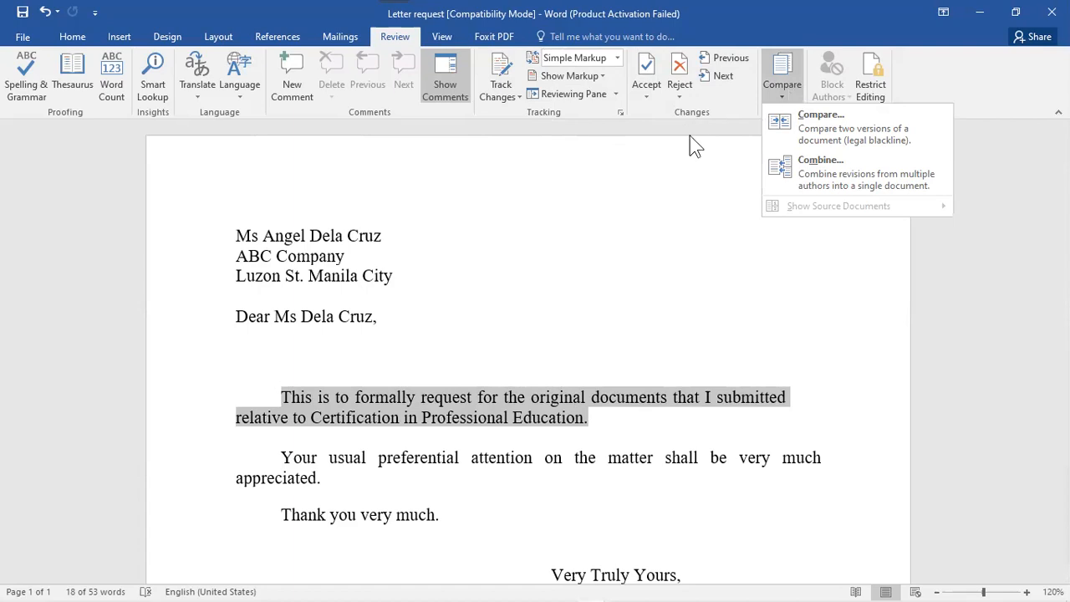
{"action": "left_click", "coordinate": [560, 316]}
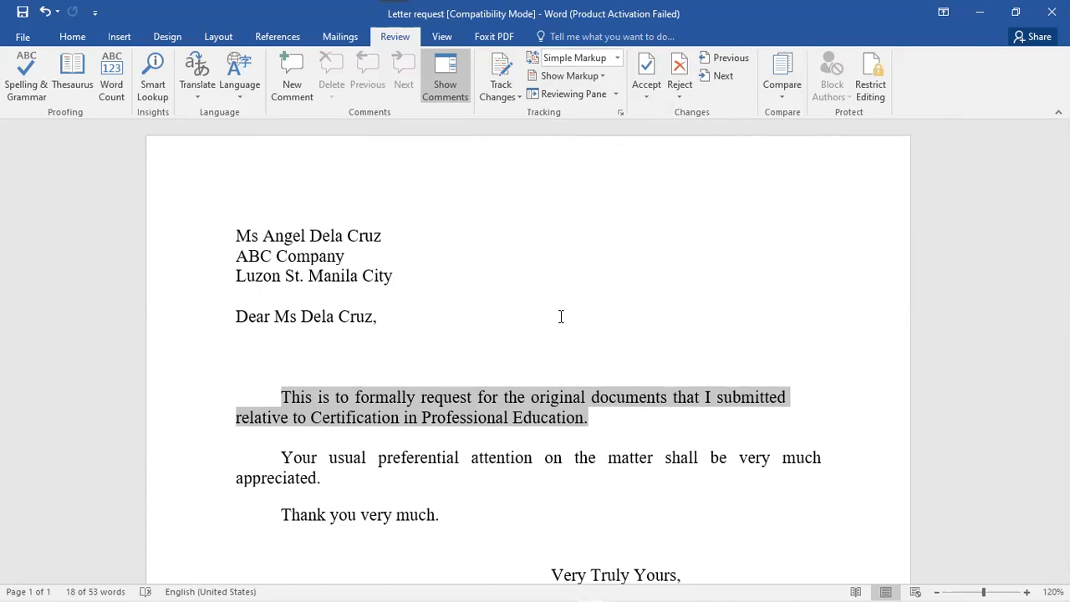
- Open the Restrict Editing pane, try its Move option, then close it and go to the View settings
{"action": "left_click", "coordinate": [875, 84]}
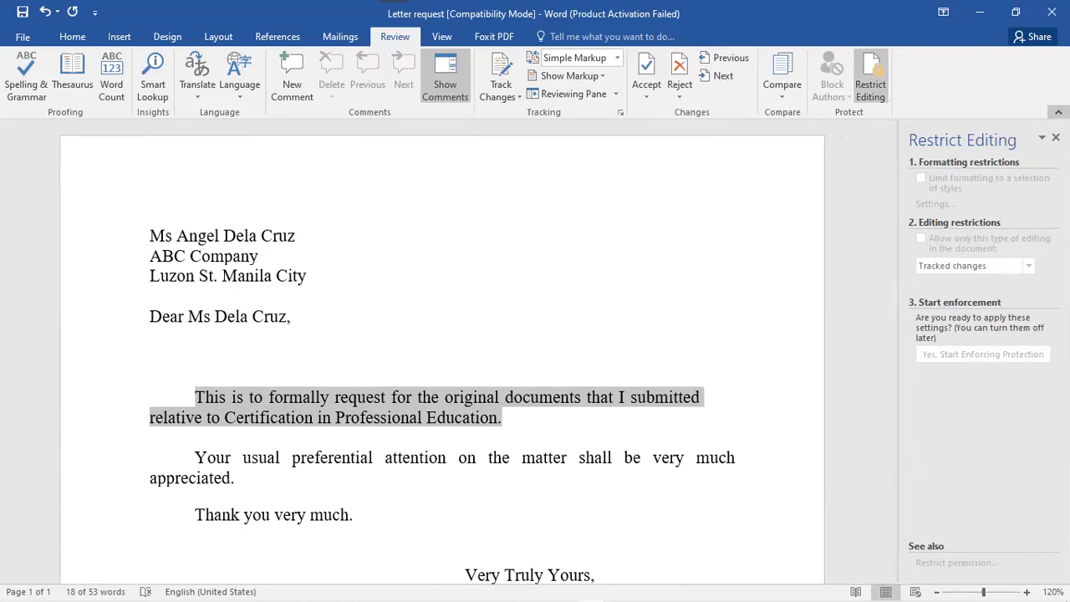
{"action": "left_click", "coordinate": [623, 399]}
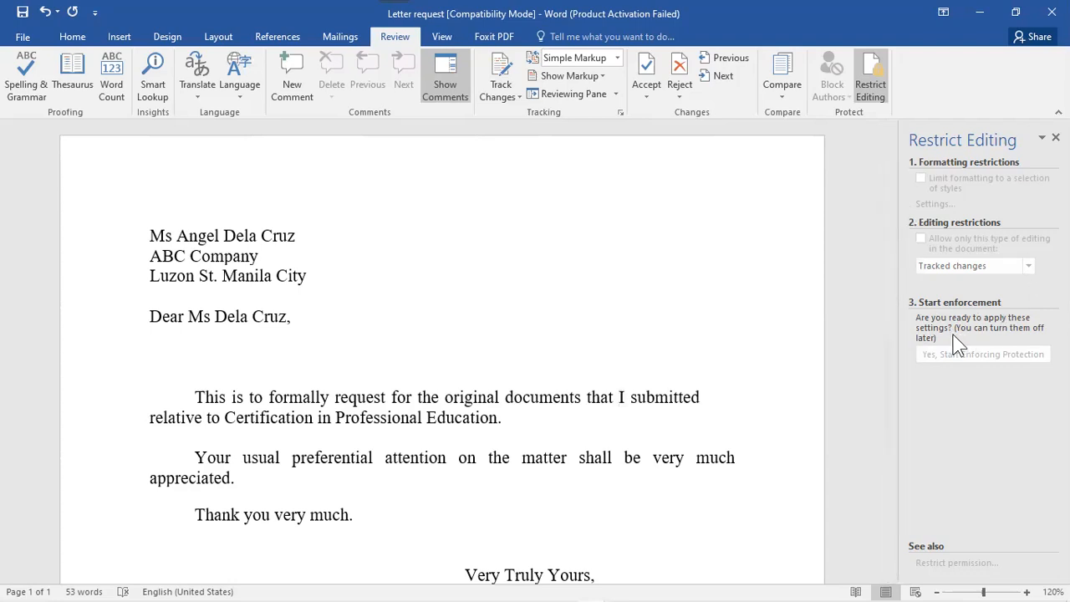
{"action": "left_click", "coordinate": [1042, 138]}
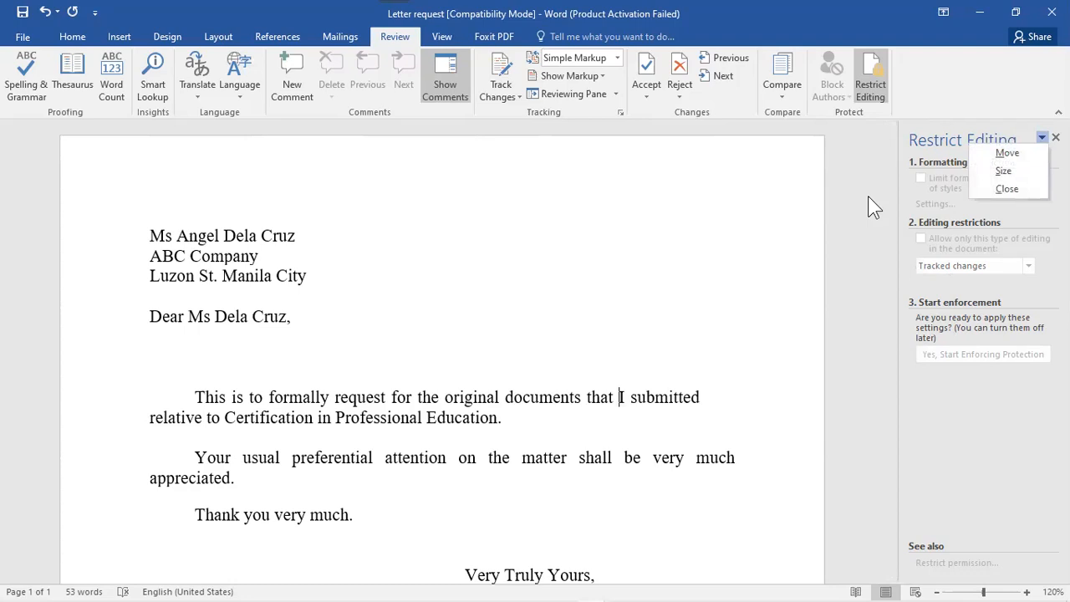
{"action": "left_click", "coordinate": [1007, 152]}
{"action": "left_click", "coordinate": [1056, 138]}
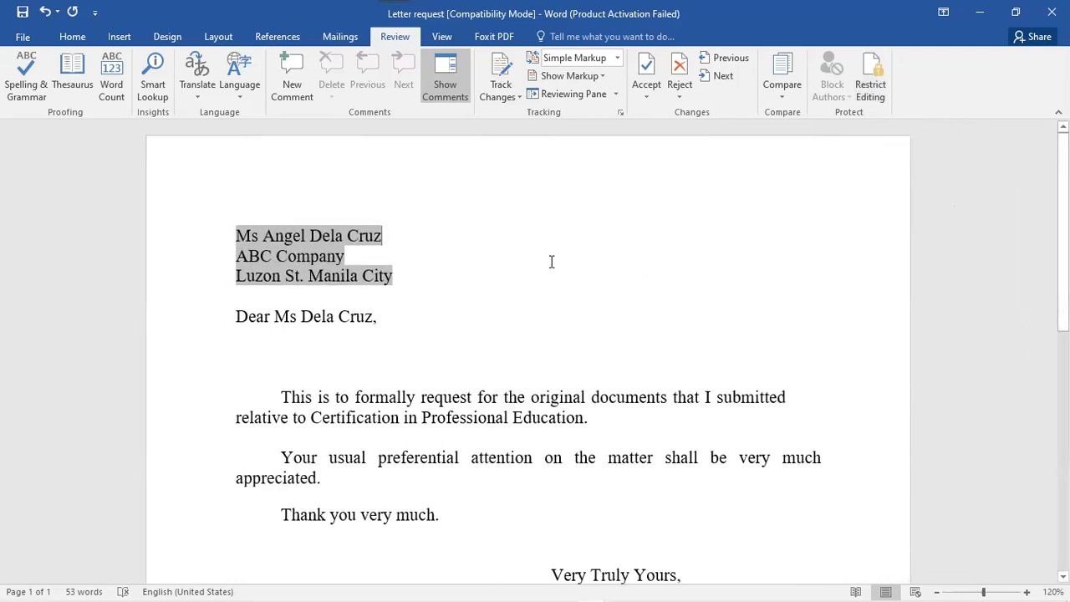
{"action": "left_click", "coordinate": [451, 38]}
- Show the letter in Read Mode, then return it to Print Layout
{"action": "left_click", "coordinate": [489, 38]}
{"action": "left_click", "coordinate": [443, 37]}
{"action": "scroll", "coordinate": [805, 143], "scroll_direction": "down", "scroll_amount": 2}
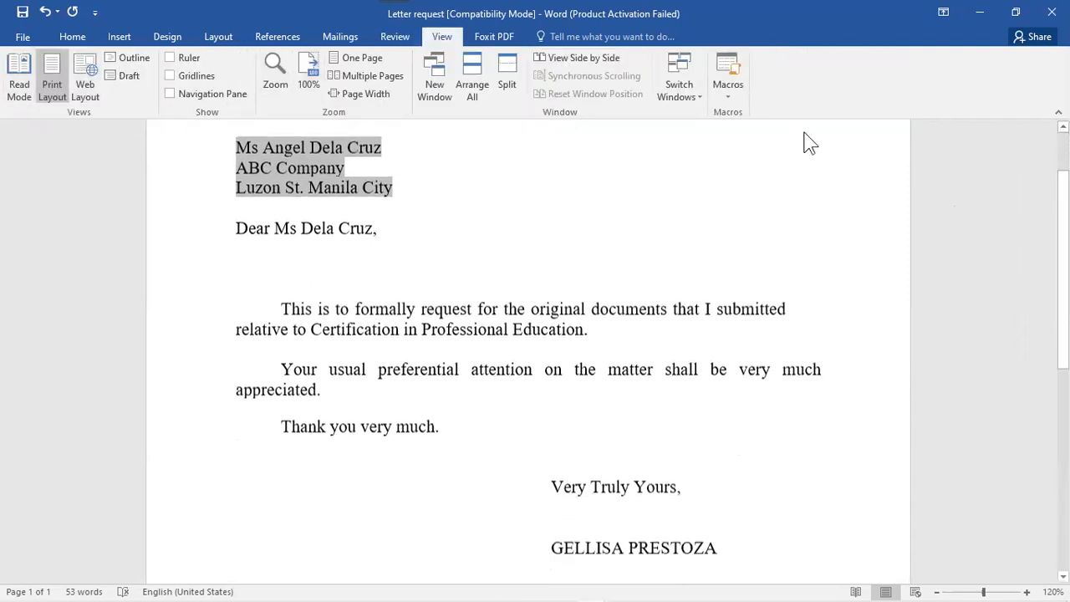
{"action": "scroll", "coordinate": [951, 198], "scroll_direction": "up", "scroll_amount": 1}
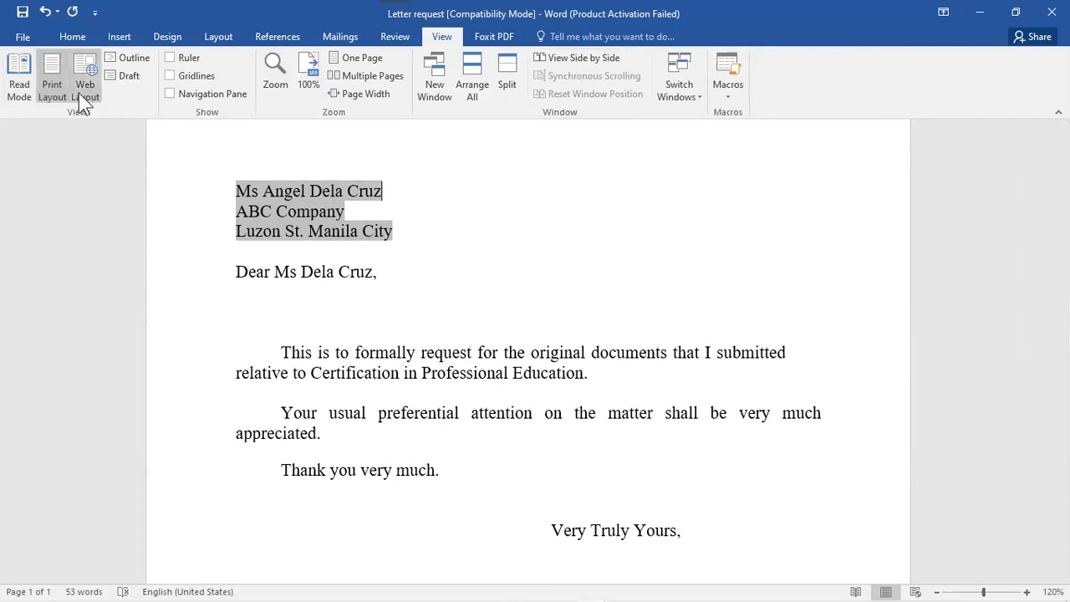
{"action": "left_click", "coordinate": [13, 90]}
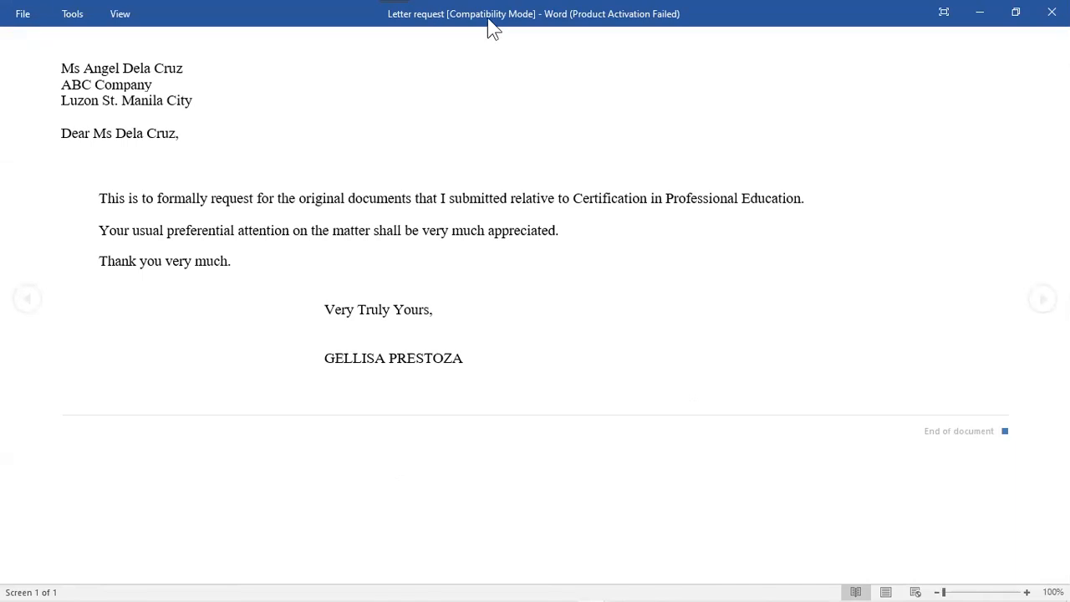
{"action": "left_click", "coordinate": [891, 588]}
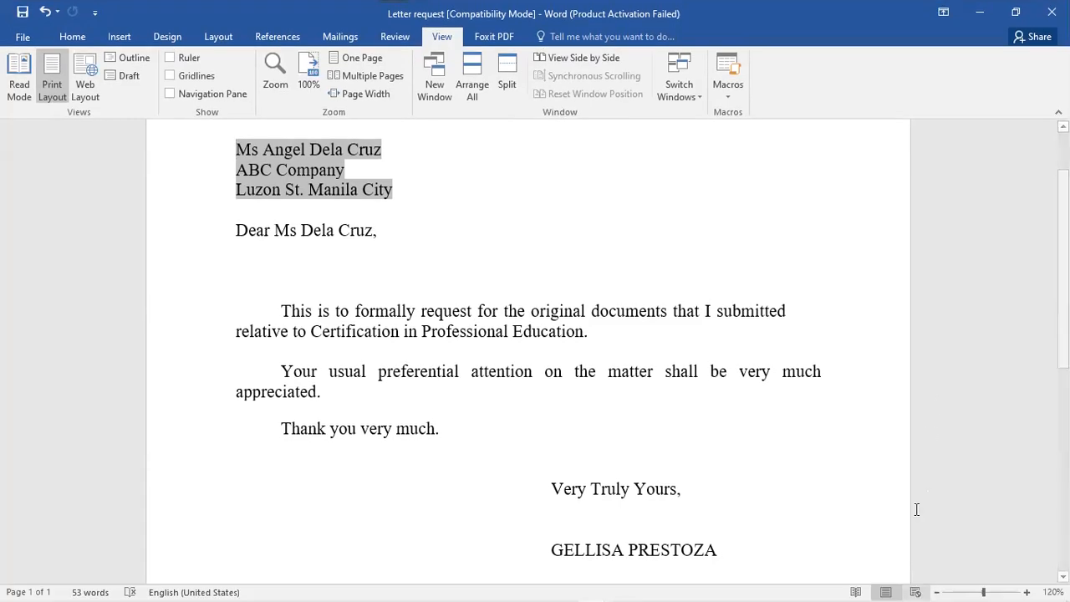
- Try Web Layout and Outline views, then switch the letter to Draft view
{"action": "left_click", "coordinate": [916, 585]}
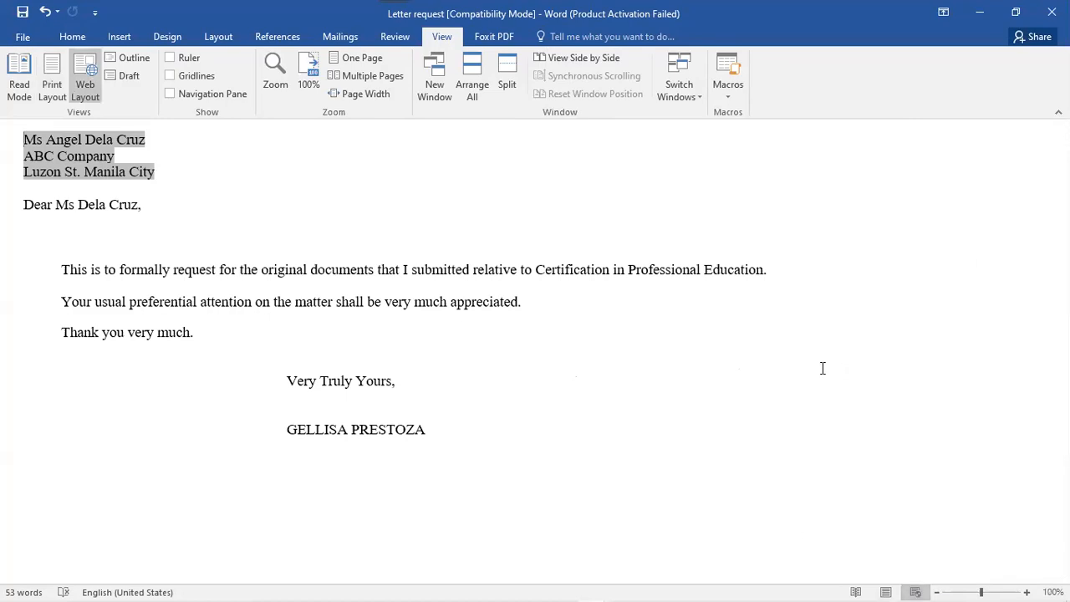
{"action": "left_click", "coordinate": [51, 89]}
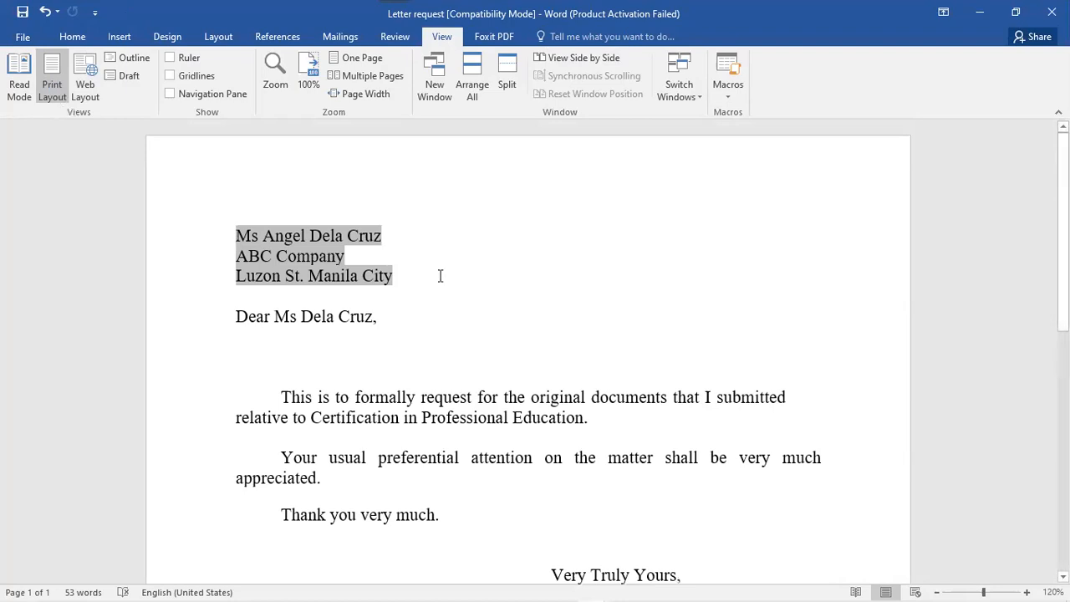
{"action": "left_click", "coordinate": [128, 59]}
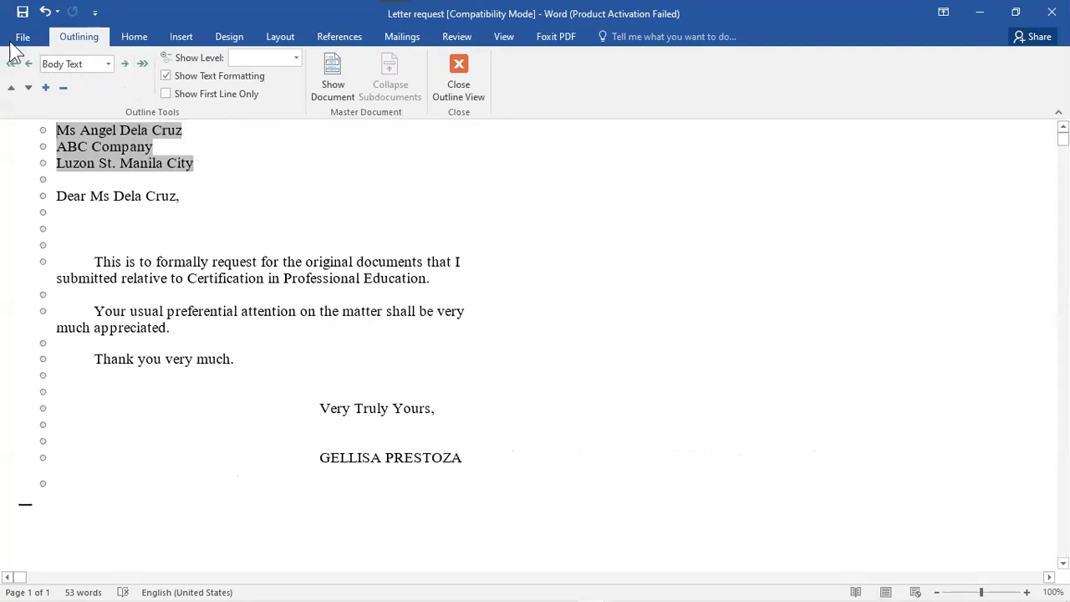
{"action": "left_click", "coordinate": [460, 72]}
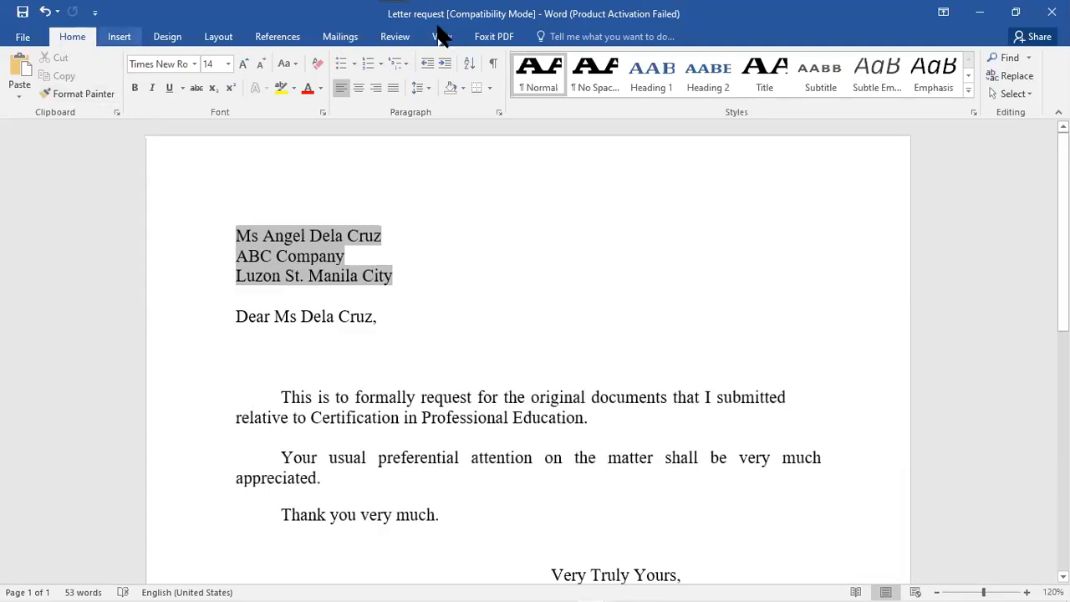
{"action": "left_click", "coordinate": [443, 37]}
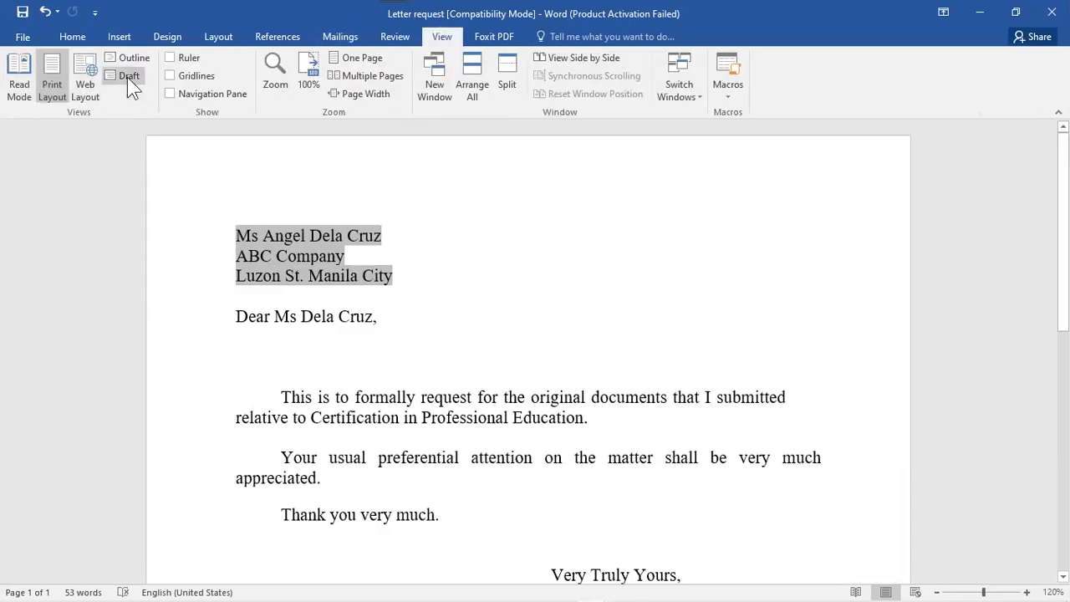
{"action": "left_click", "coordinate": [127, 77]}
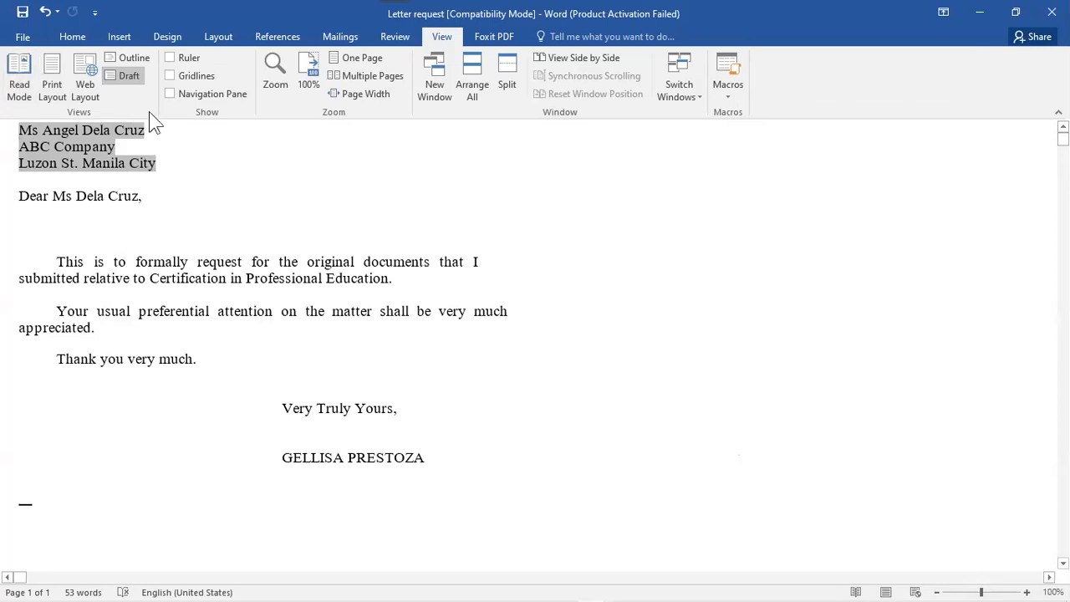
- Return to Print Layout, turn on the Ruler, and toggle Gridlines on and off
{"action": "left_click", "coordinate": [52, 85]}
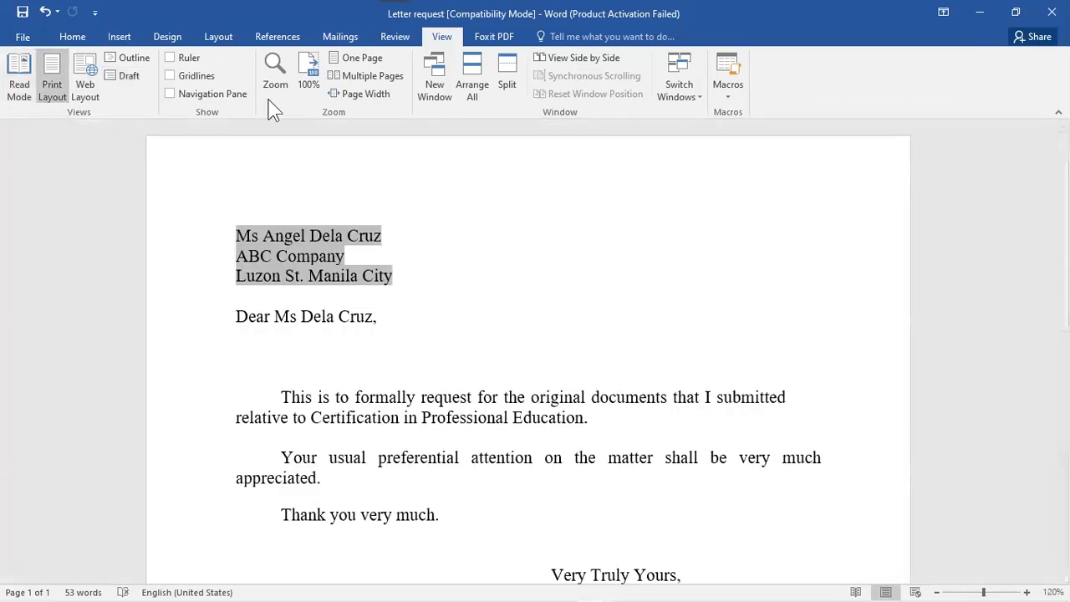
{"action": "left_click", "coordinate": [170, 58]}
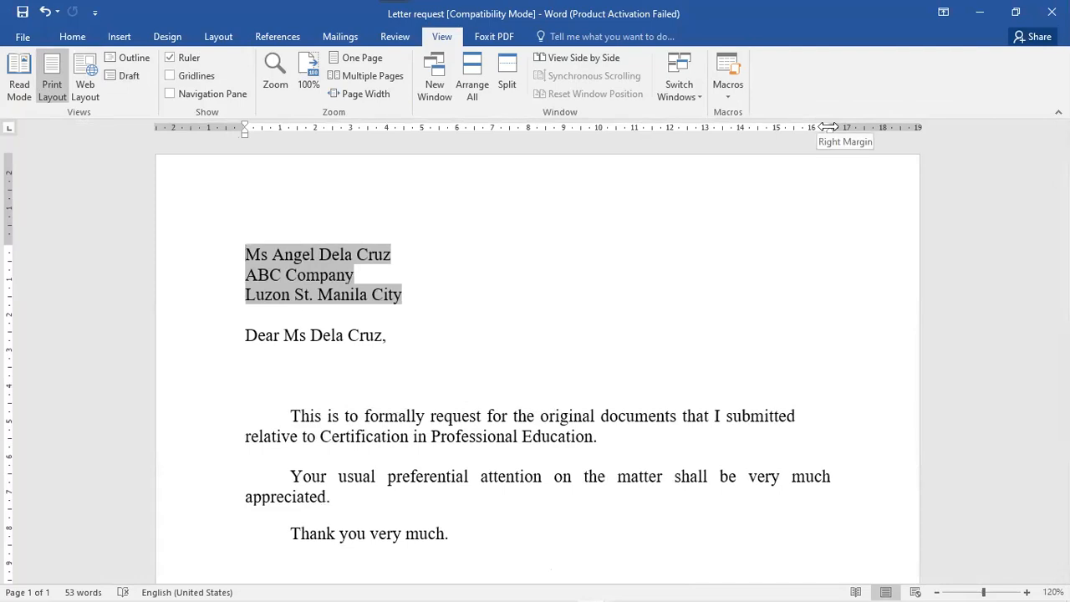
{"action": "scroll", "coordinate": [535, 360], "scroll_direction": "down", "scroll_amount": 6}
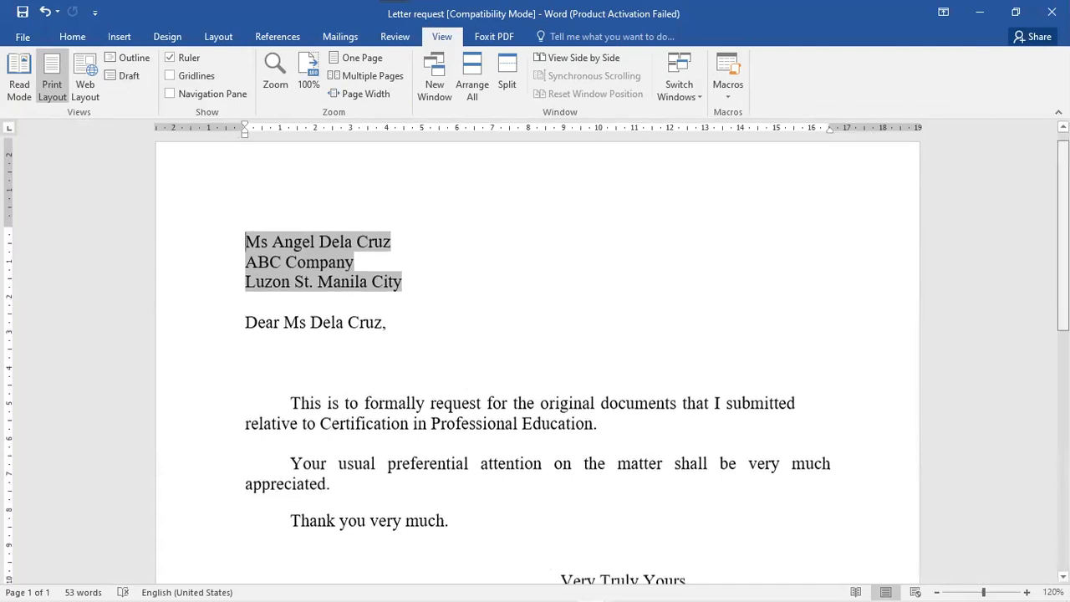
{"action": "scroll", "coordinate": [535, 360], "scroll_direction": "up", "scroll_amount": 6}
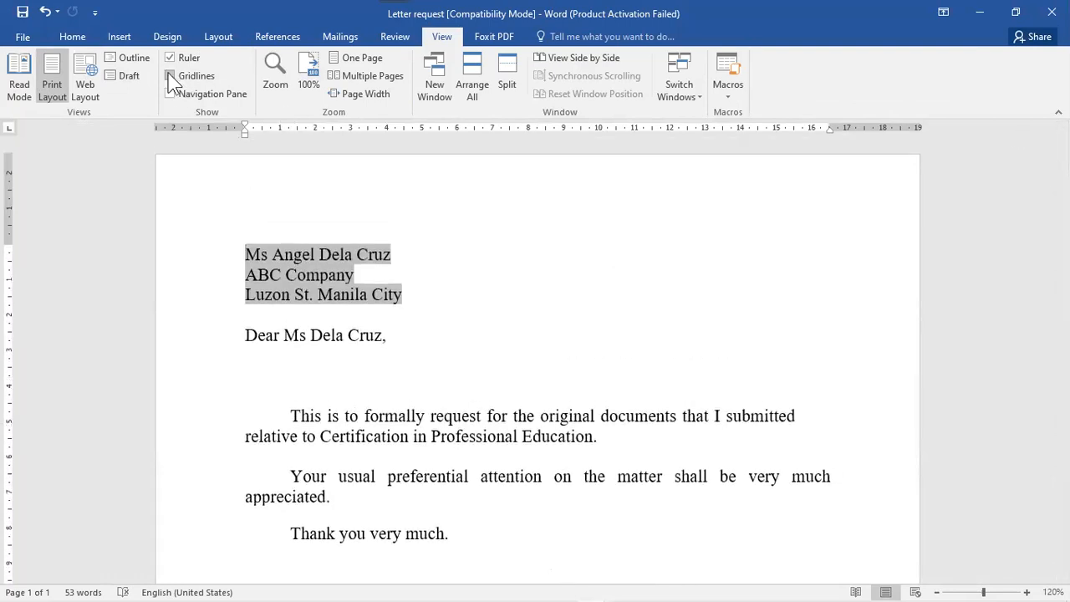
{"action": "left_click", "coordinate": [170, 76]}
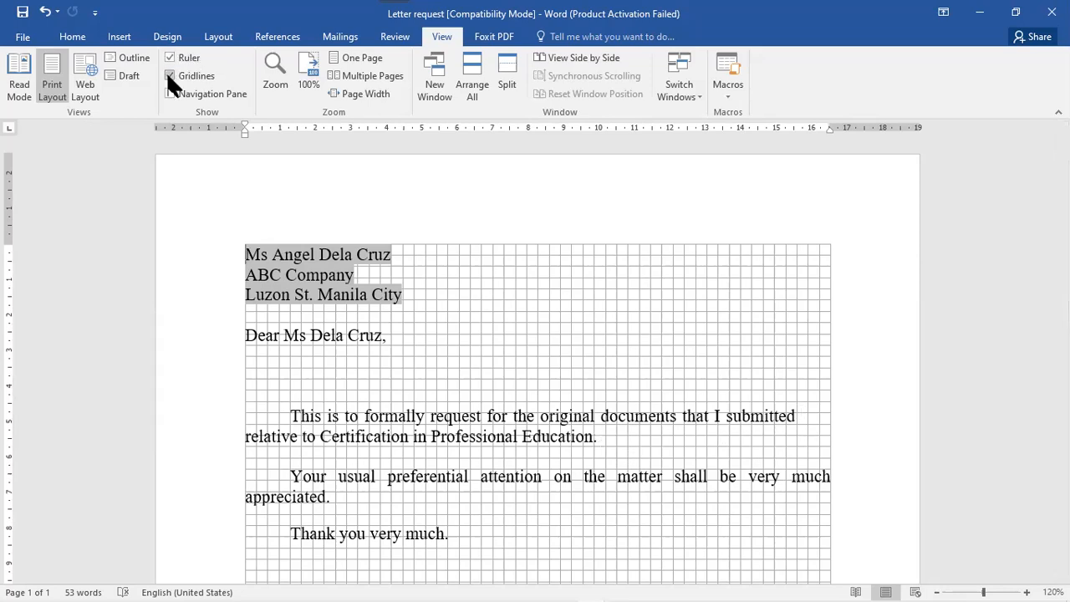
{"action": "left_click", "coordinate": [168, 75]}
- Open the Navigation pane and view its Results and Headings tabs
{"action": "left_click", "coordinate": [167, 94]}
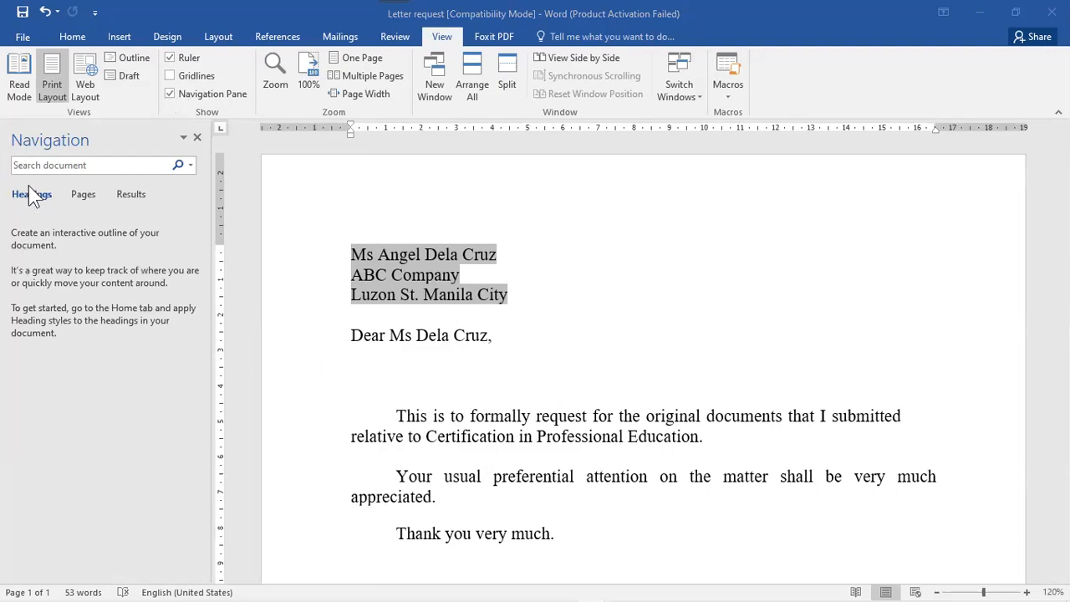
{"action": "left_click", "coordinate": [131, 195]}
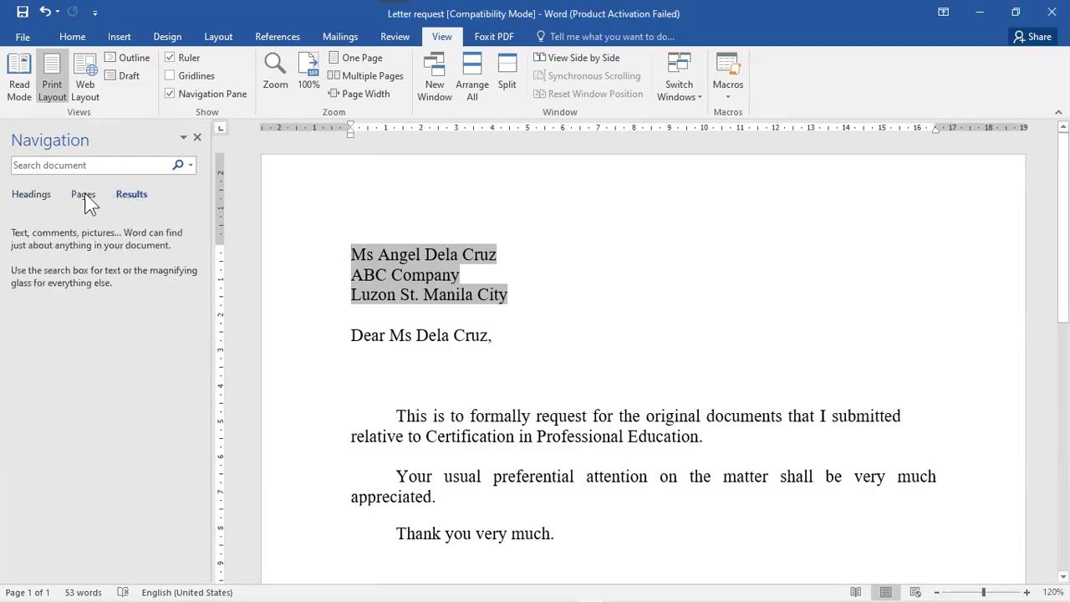
{"action": "left_click", "coordinate": [31, 195]}
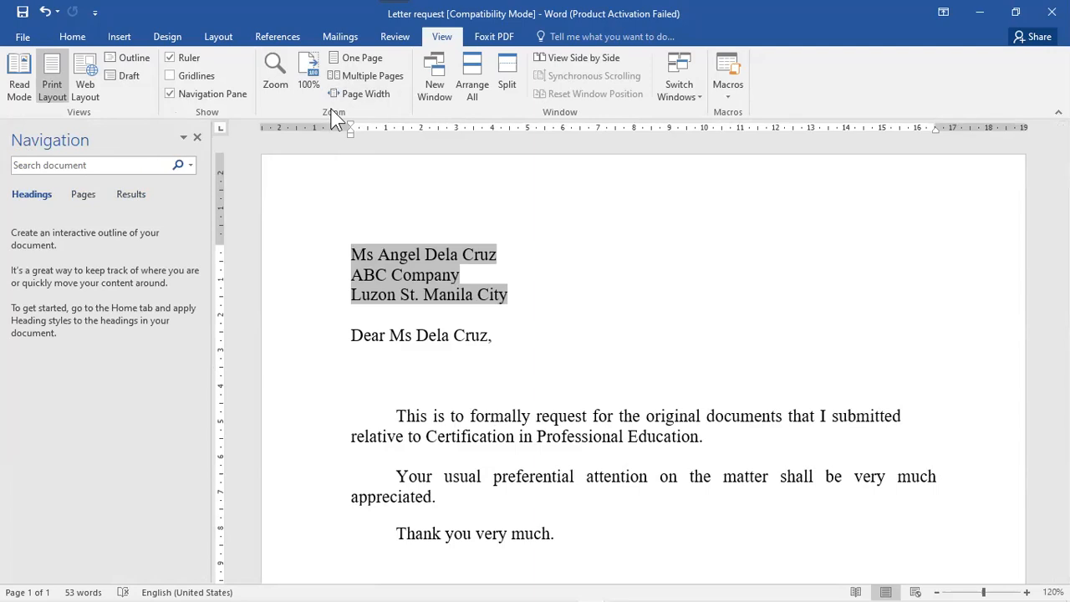
- Close the Navigation pane and set the zoom to 100%
{"action": "left_click", "coordinate": [274, 65]}
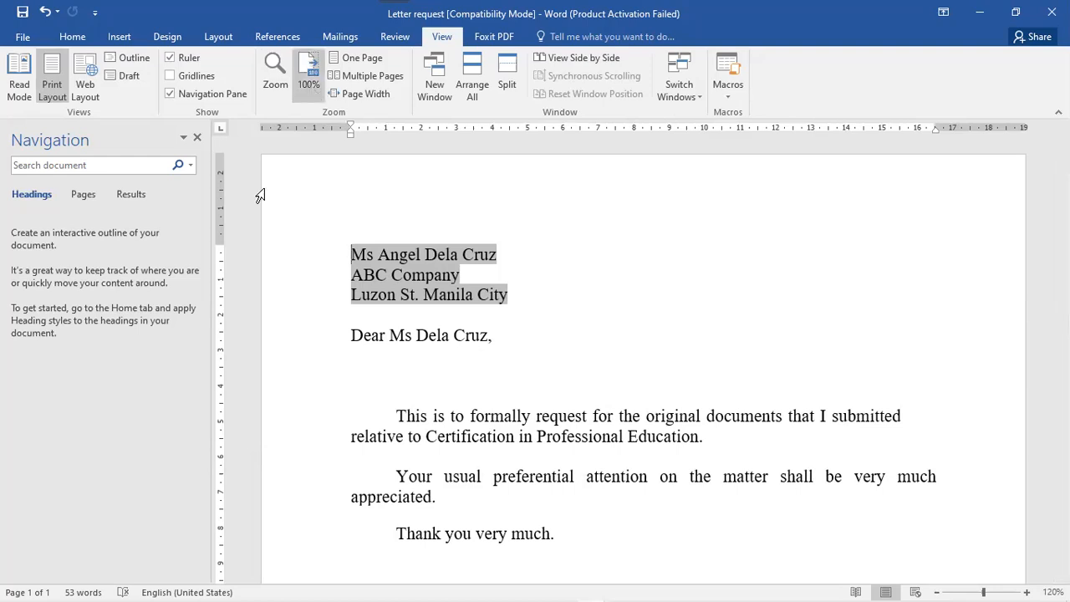
{"action": "left_click", "coordinate": [198, 138]}
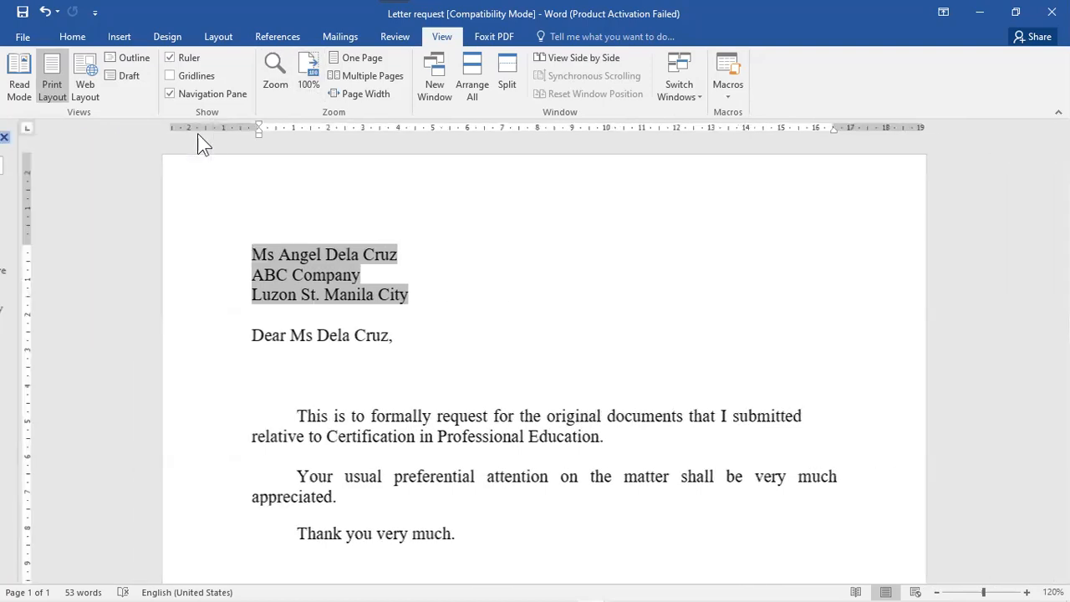
{"action": "left_click", "coordinate": [309, 83]}
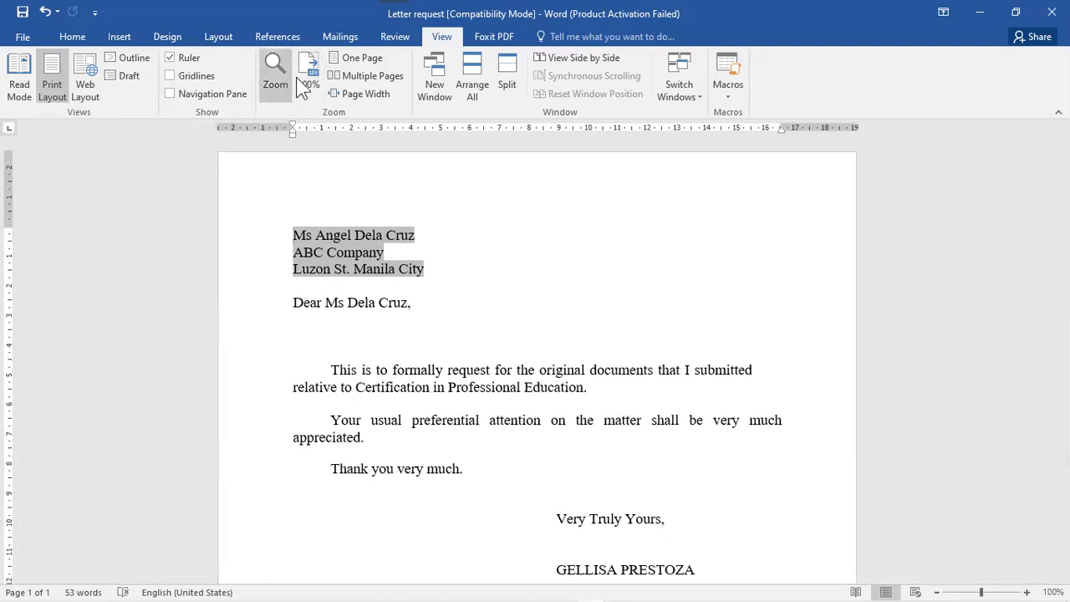
- View the letter zoomed to One Page, then to Multiple Pages
{"action": "left_click", "coordinate": [395, 37]}
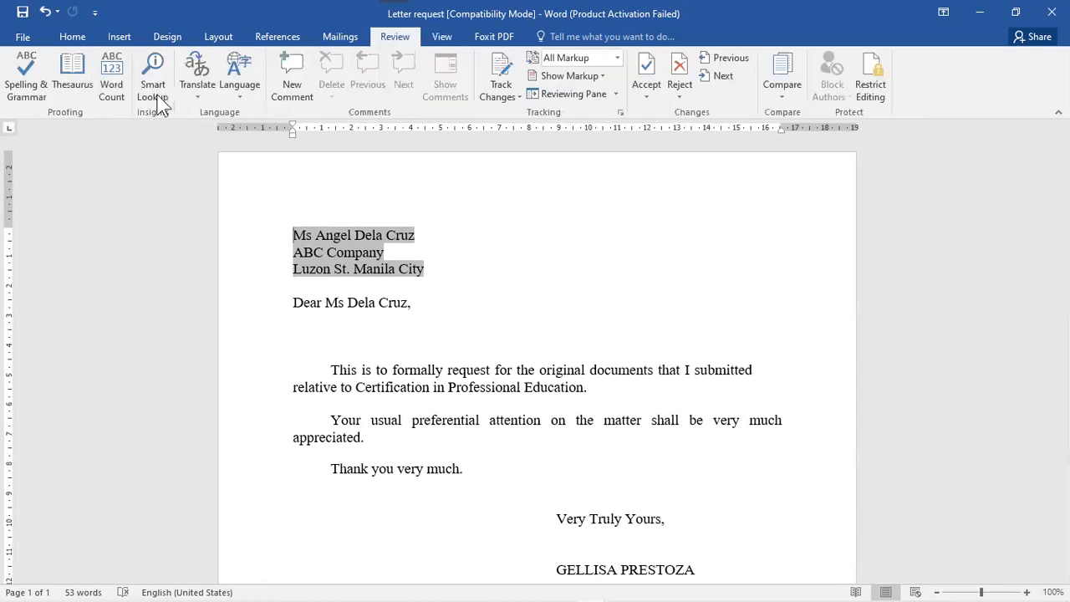
{"action": "left_click", "coordinate": [443, 40]}
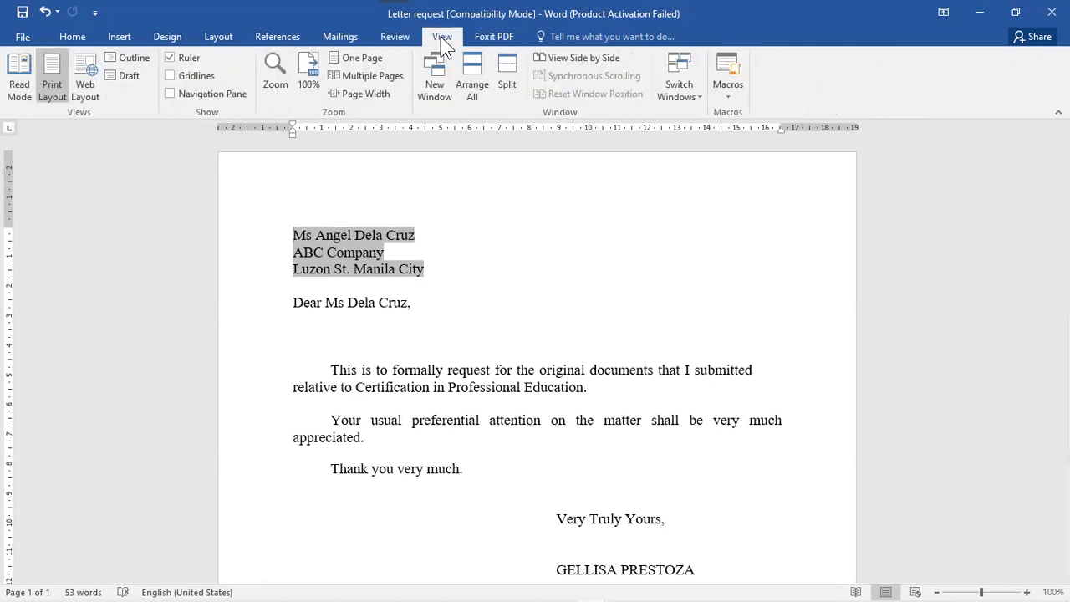
{"action": "left_click", "coordinate": [376, 57]}
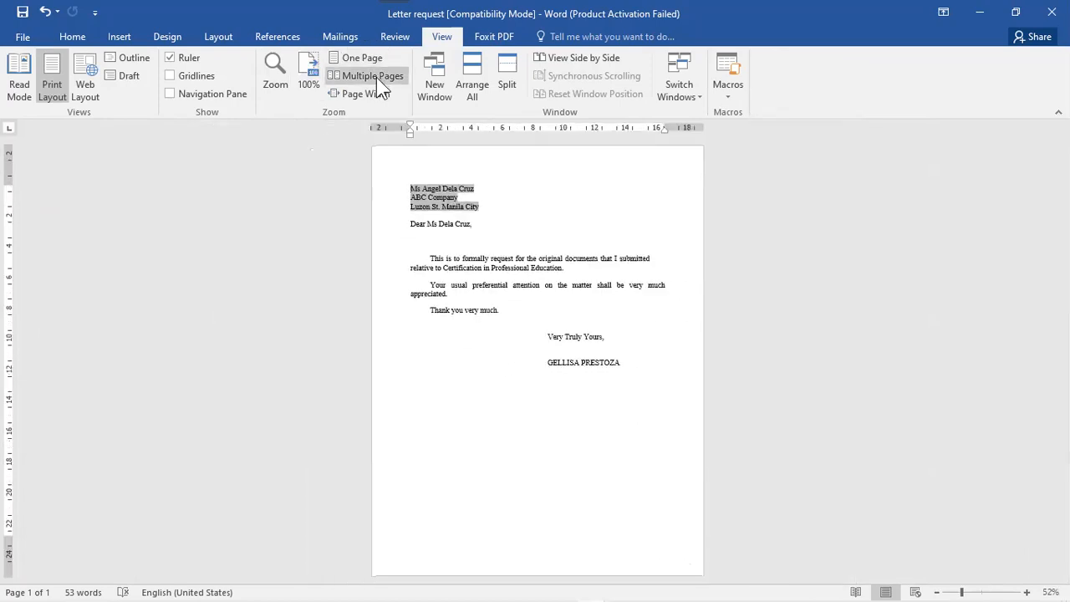
{"action": "left_click", "coordinate": [376, 77]}
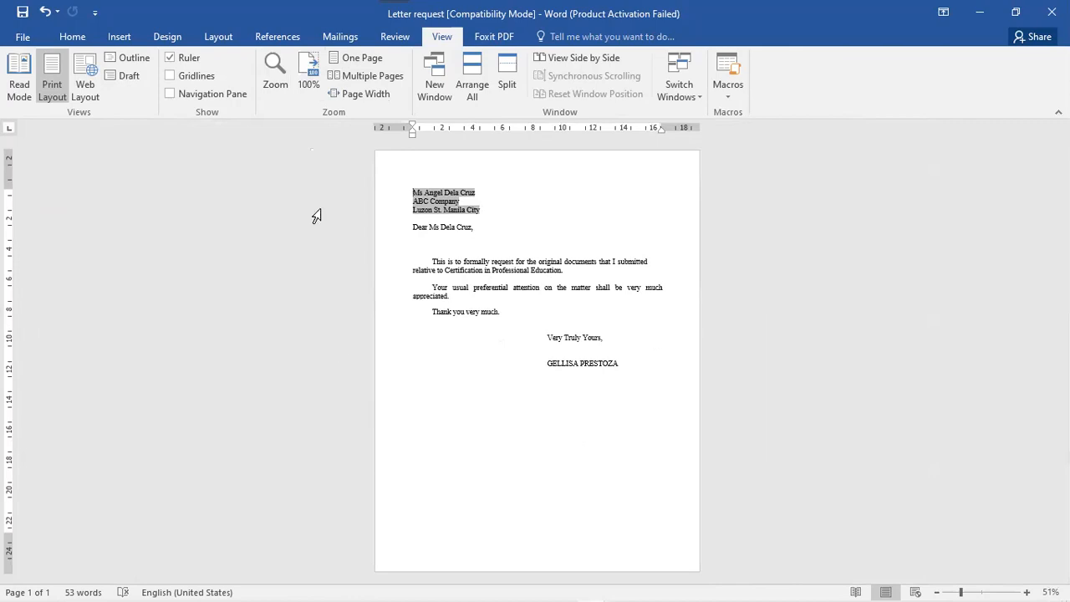
- Fit the letter to page width and open a second window of it
{"action": "left_click", "coordinate": [368, 94]}
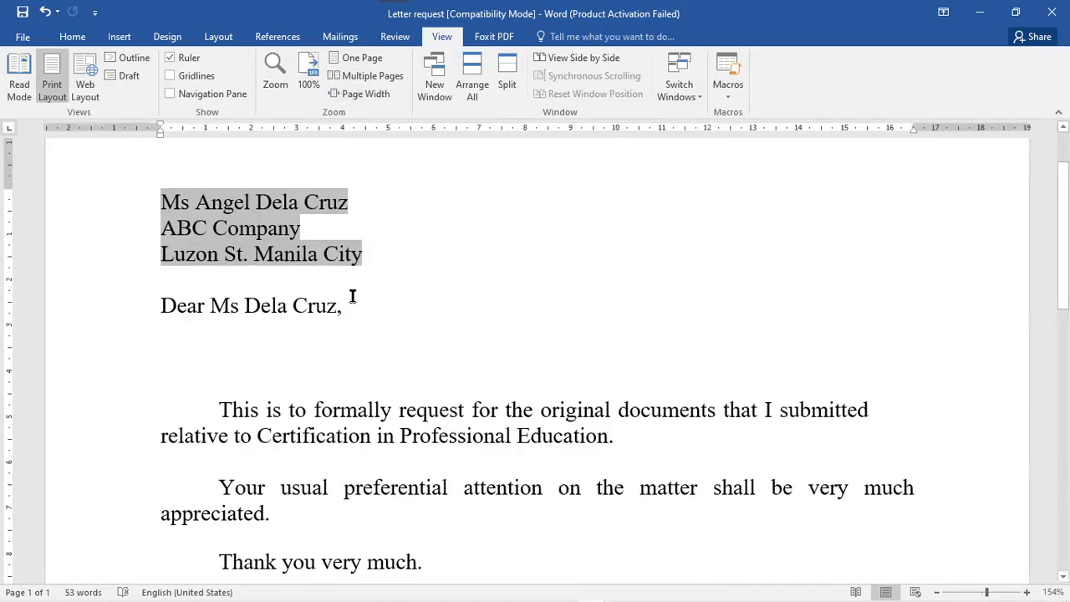
{"action": "scroll", "coordinate": [535, 357], "scroll_direction": "up", "scroll_amount": 1}
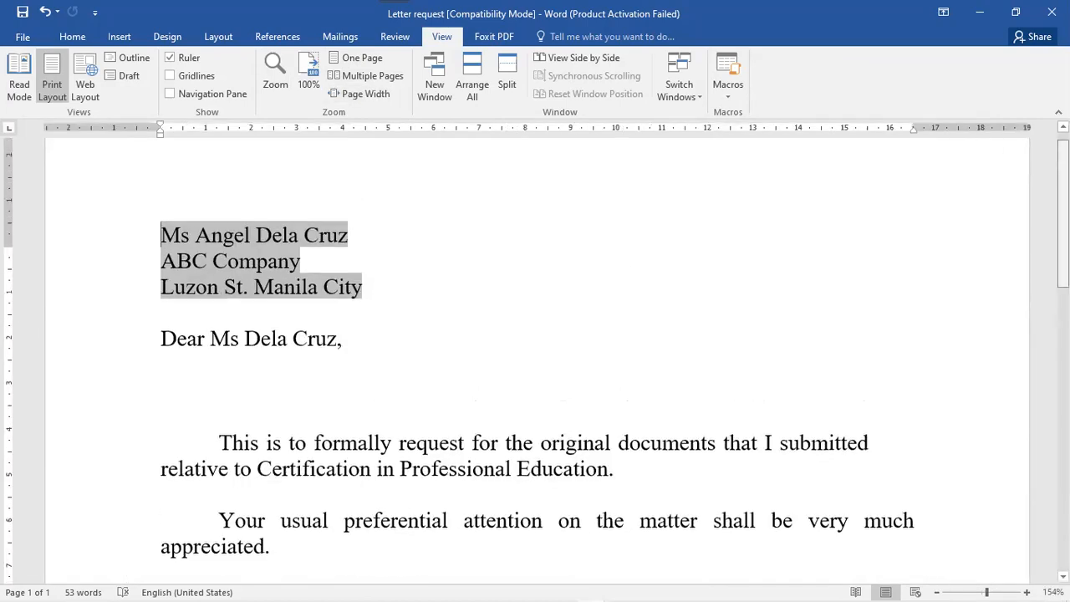
{"action": "left_click", "coordinate": [433, 87]}
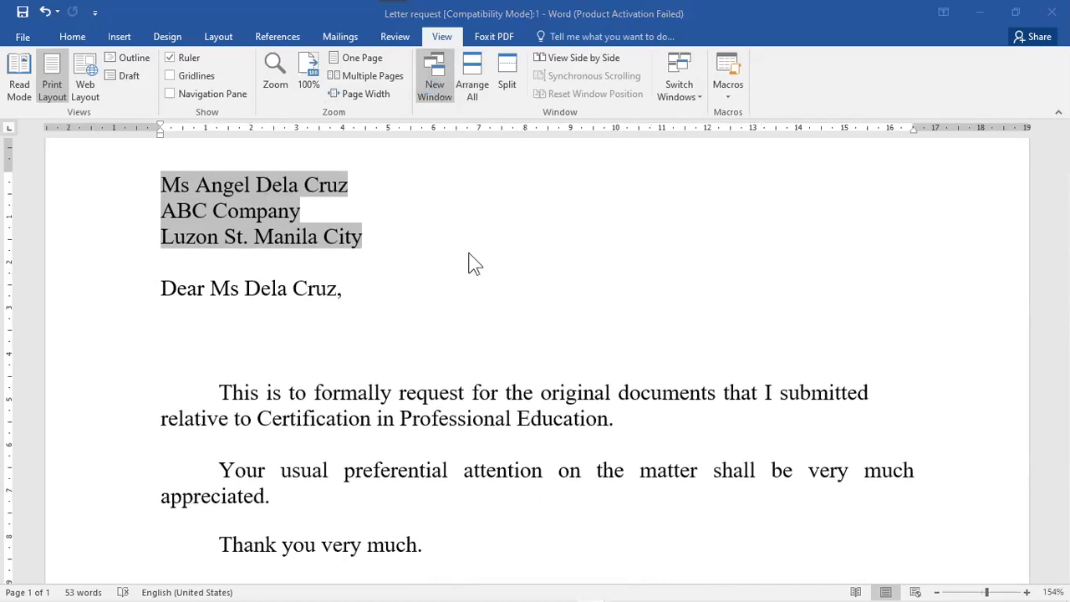